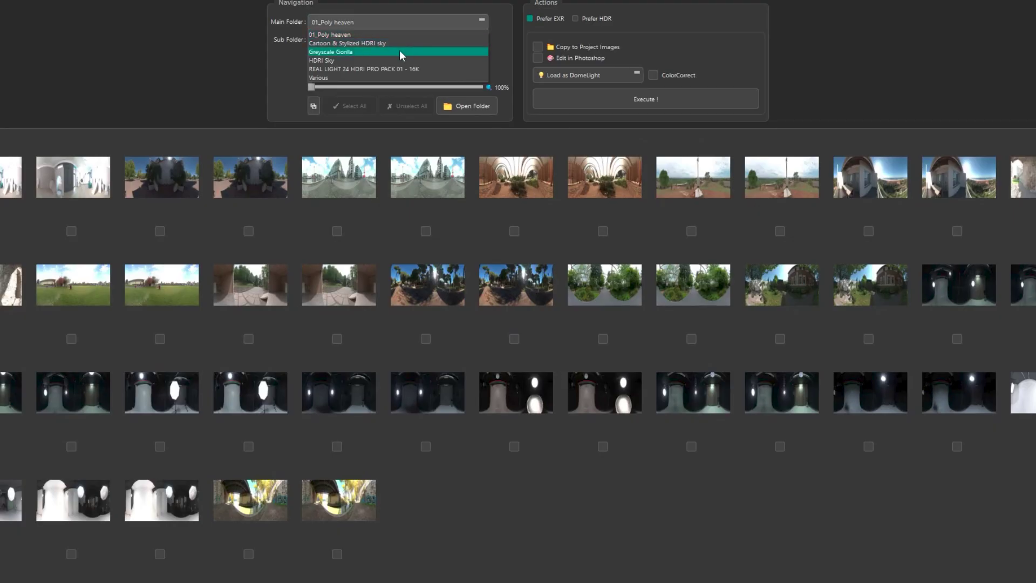
# Step: Enlarge the HDRI thumbnails in the Greyscale Gorilla gallery to view them in more detail
pyautogui.click(399, 51)
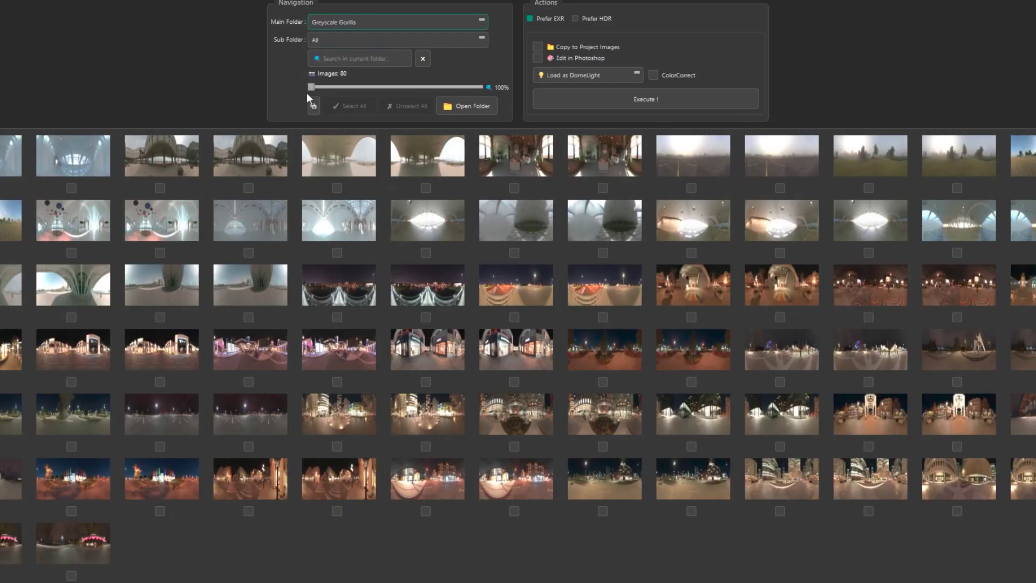
pyautogui.moveTo(309, 88); pyautogui.dragTo(376, 89)
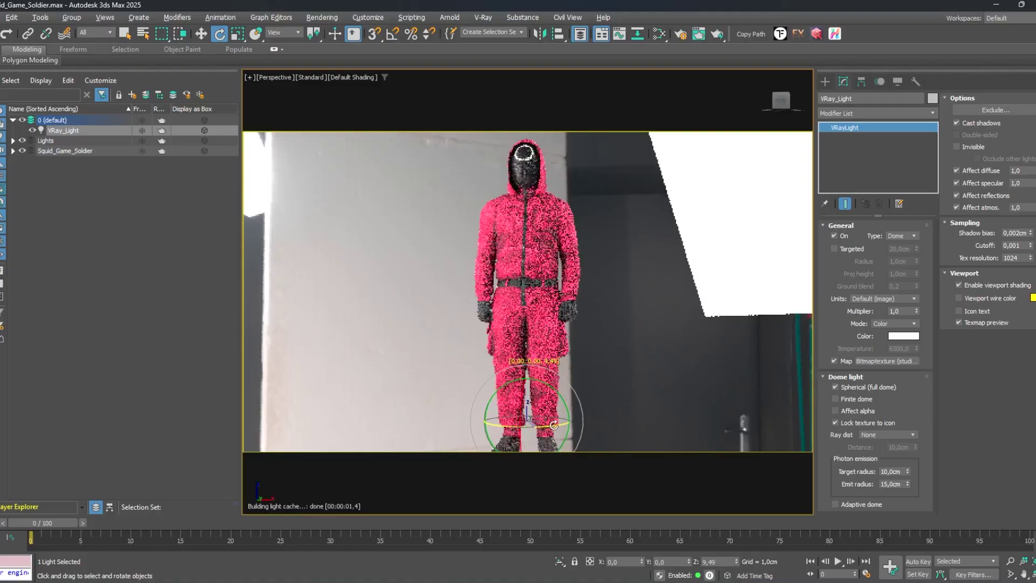
pyautogui.moveTo(566, 426); pyautogui.dragTo(621, 408)
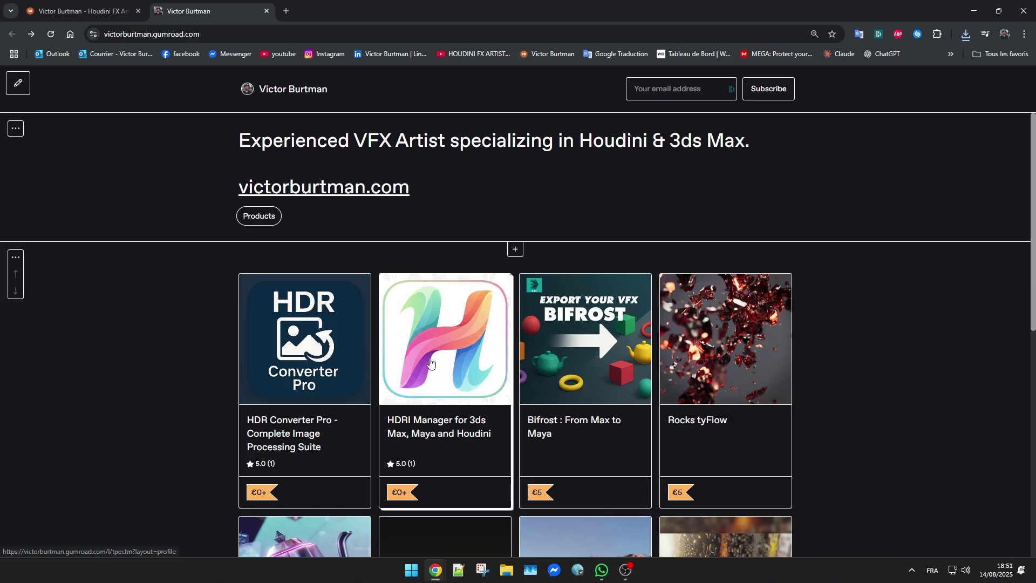
# Step: Order HDRI Manager for 3ds Max, Maya and Houdini from the Gumroad store at a price of 0 euros
pyautogui.click(430, 362)
pyautogui.scroll(-3, 378, 365)
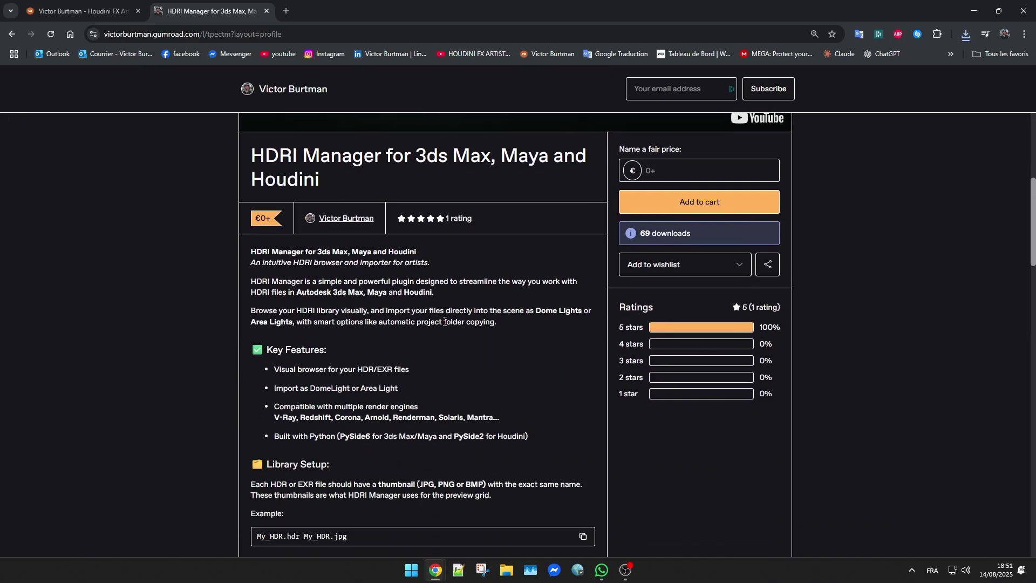
pyautogui.click(680, 171)
pyautogui.write('0')
pyautogui.click(670, 206)
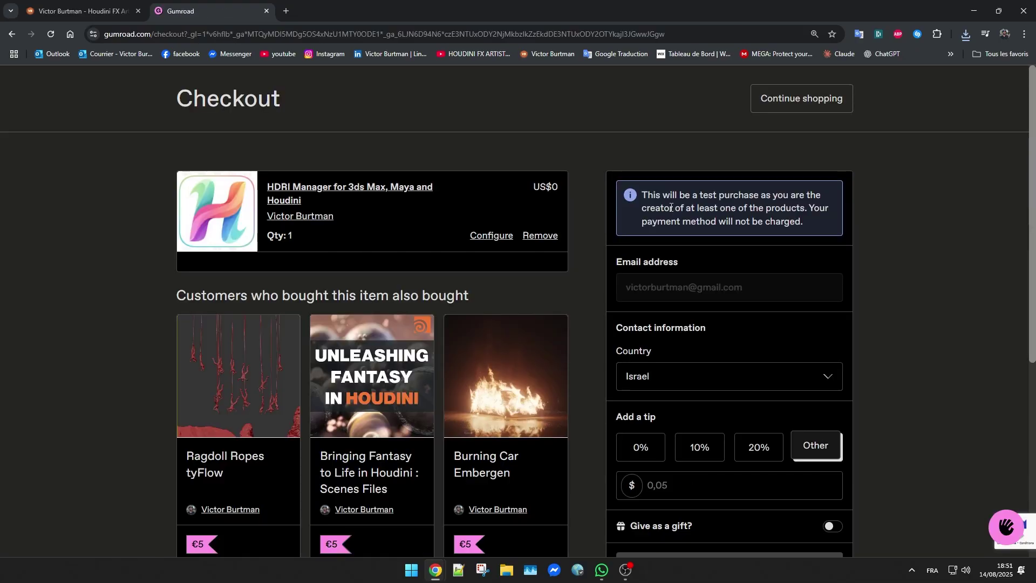
pyautogui.click(692, 435)
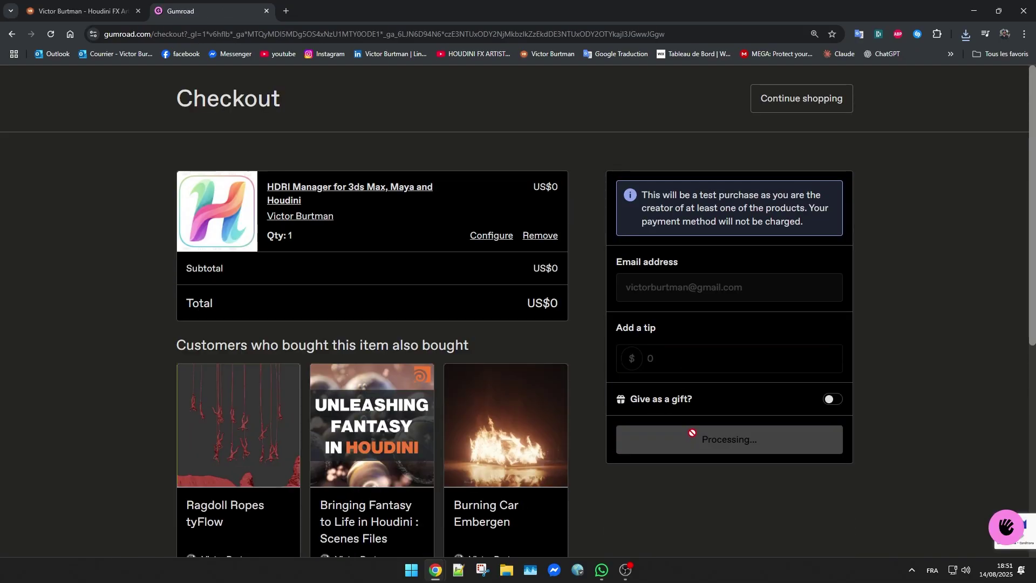
# Step: Download the complete HDRI Manager folder of the purchase as a ZIP archive
pyautogui.click(391, 215)
pyautogui.click(780, 211)
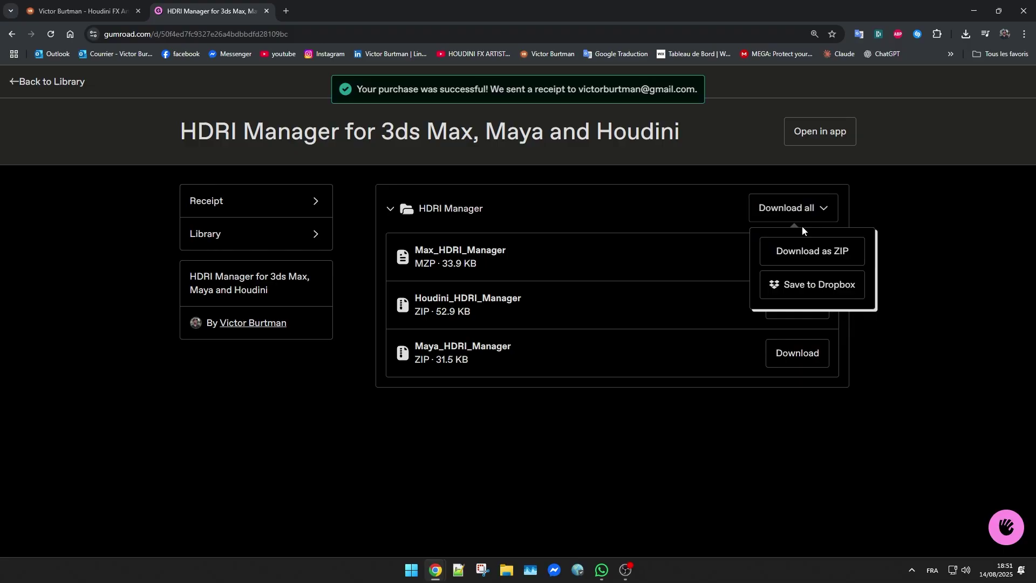
pyautogui.click(809, 248)
# Step: Locate HDRI_Manager.zip in the downloads folder and extract all its contents there
pyautogui.click(965, 34)
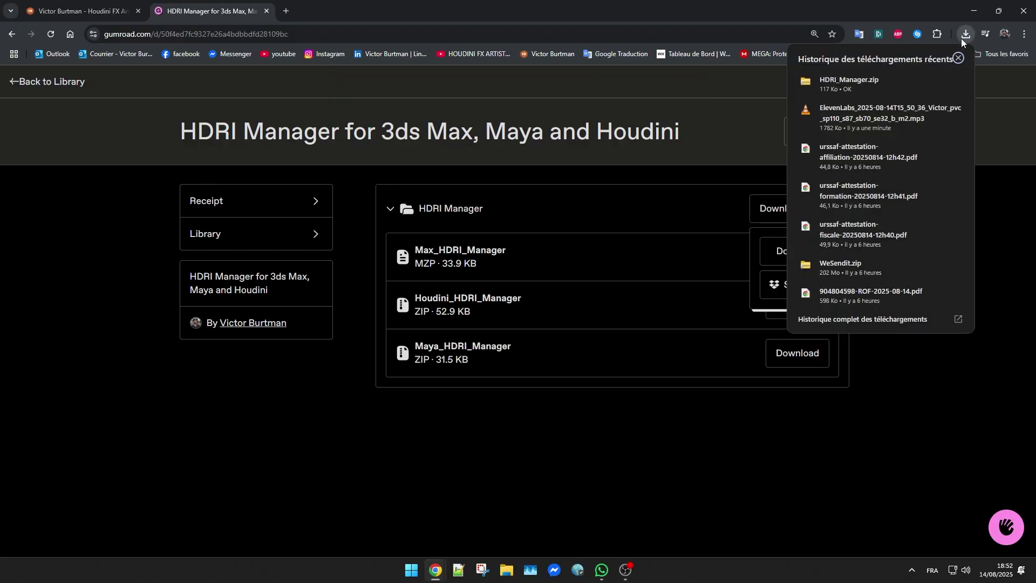
pyautogui.click(937, 82)
pyautogui.rightClick(257, 107)
pyautogui.click(301, 234)
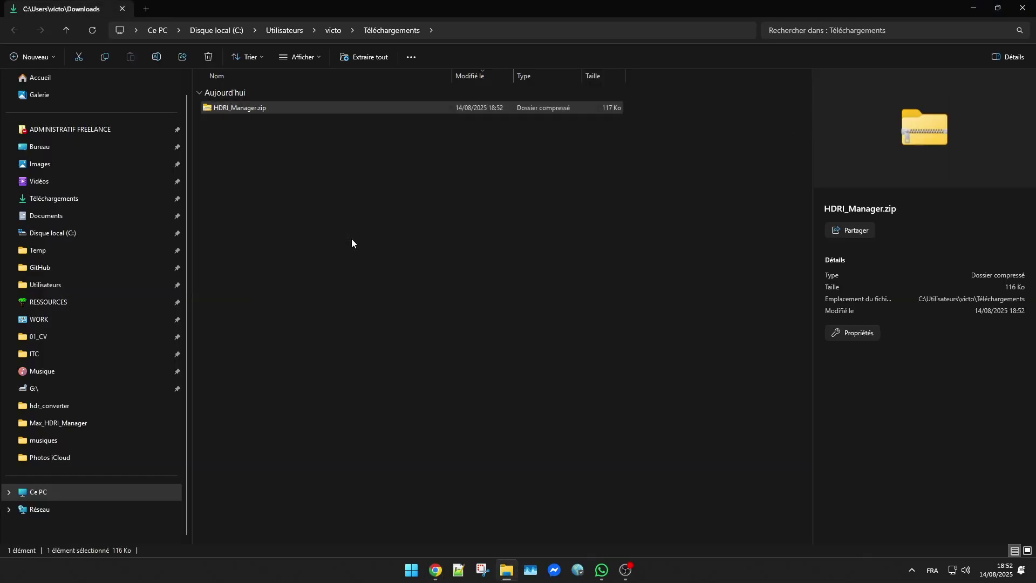
pyautogui.click(607, 387)
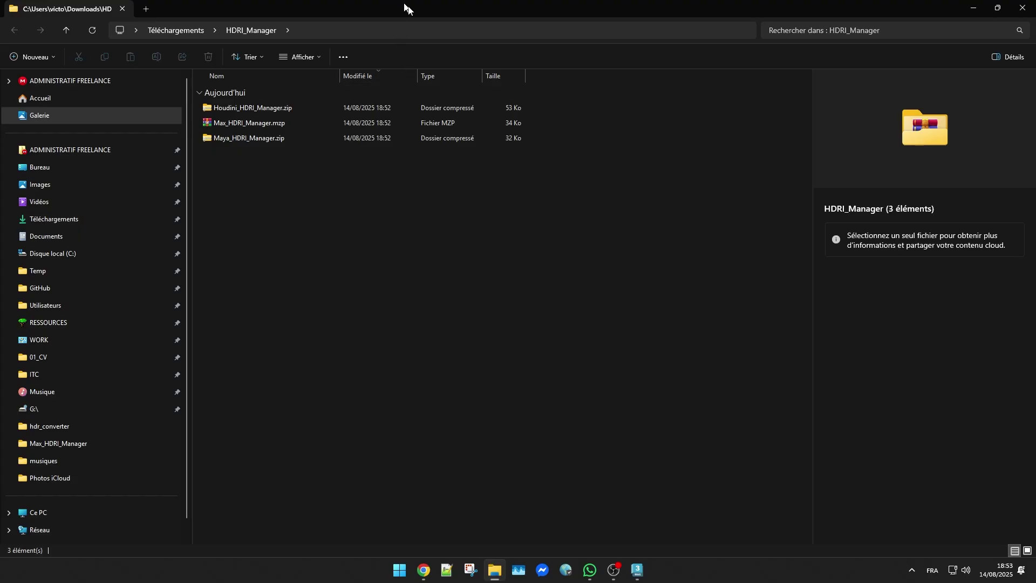
# Step: Install the plugin in 3ds Max by bringing Max_HDRI_Manager.mzp into the viewport and confirming the installer
pyautogui.moveTo(407, 8); pyautogui.dragTo(737, 86)
pyautogui.moveTo(753, 199); pyautogui.dragTo(439, 200)
pyautogui.click(451, 245)
pyautogui.click(617, 292)
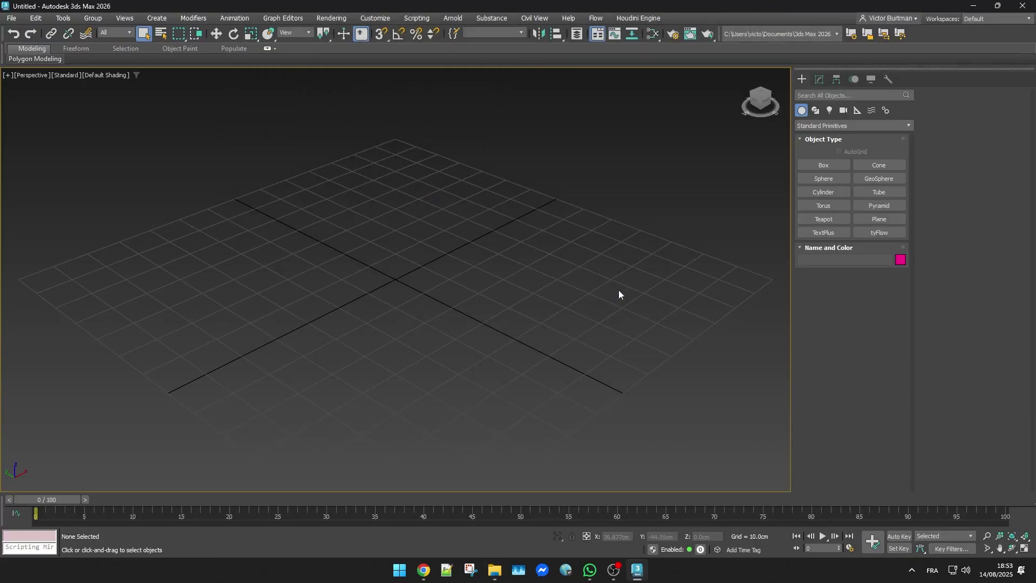
# Step: Show the HDRI_Manager category in the toolbar settings of Customize User Interface
pyautogui.click(378, 18)
pyautogui.click(413, 34)
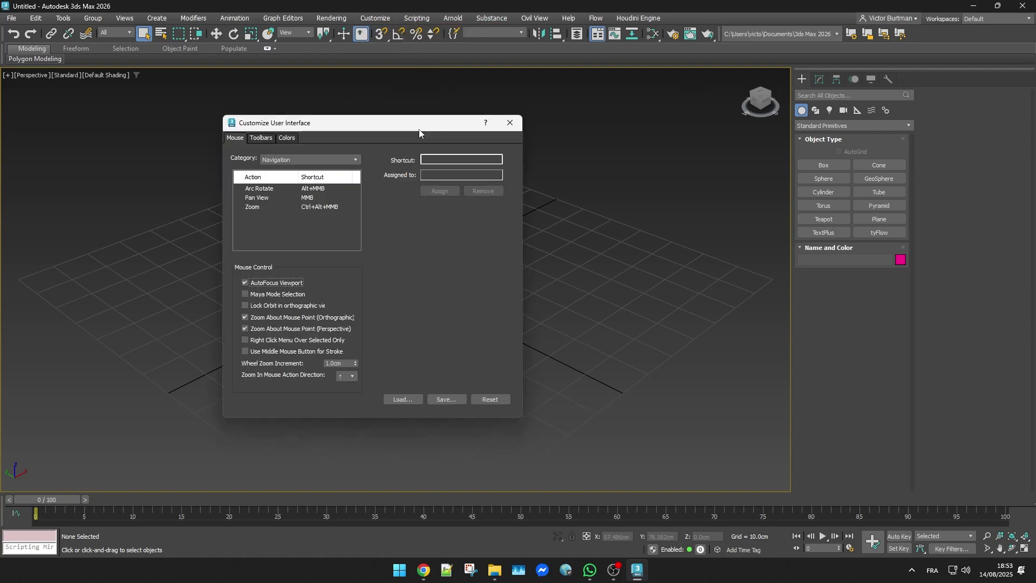
pyautogui.click(266, 140)
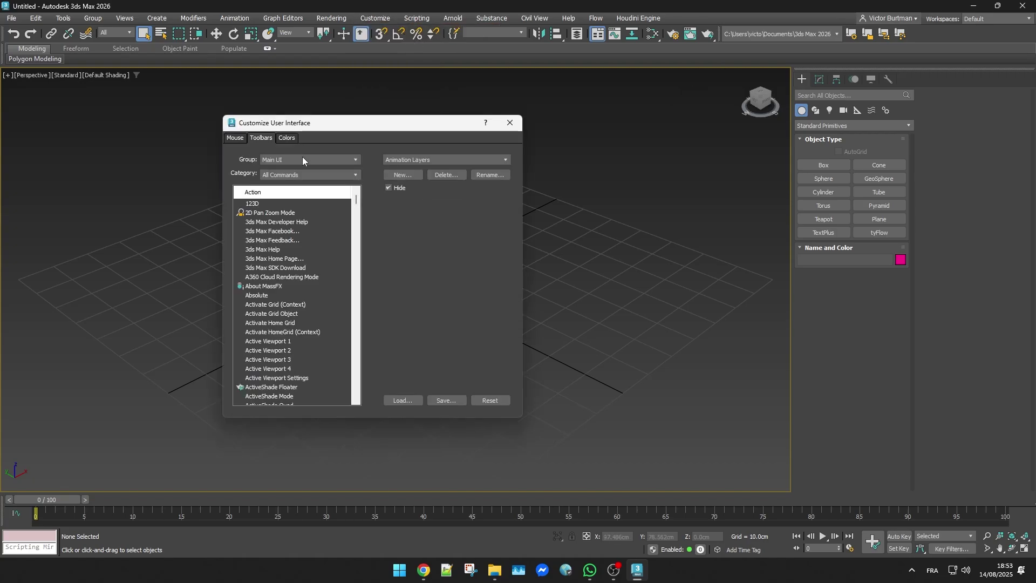
pyautogui.click(353, 178)
pyautogui.scroll(-6, 321, 273)
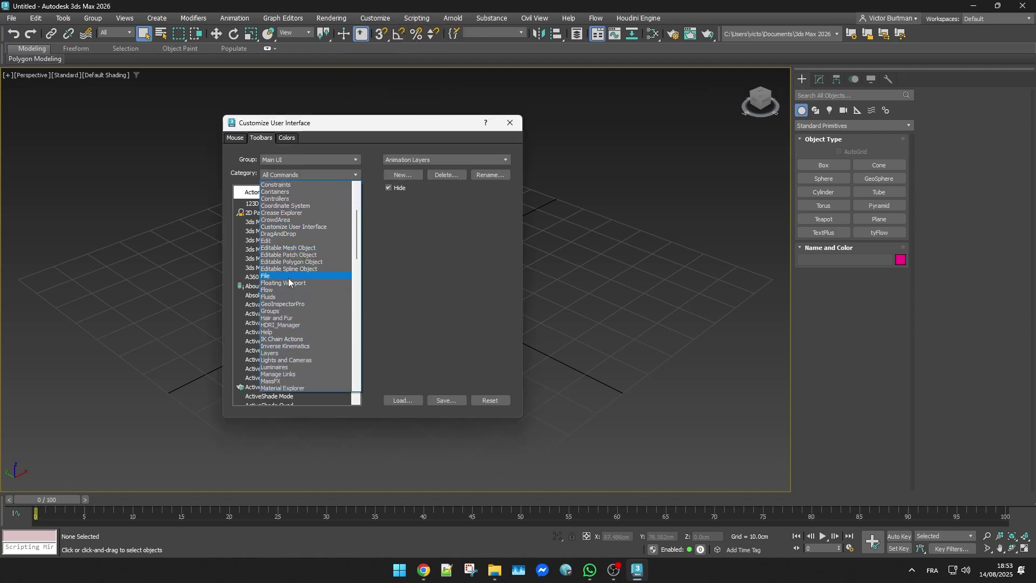
pyautogui.click(321, 325)
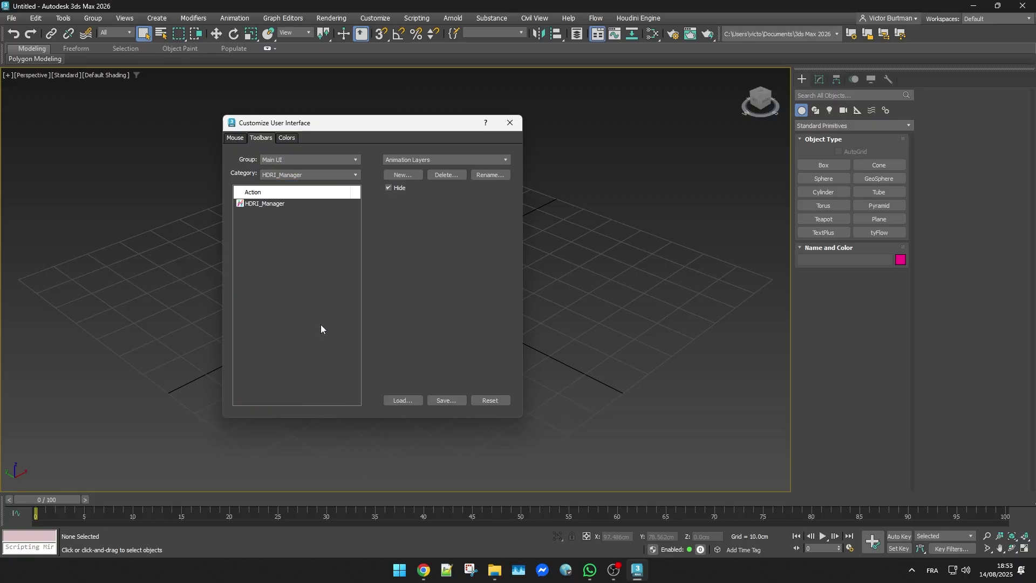
# Step: Create a new toolbar named HDRI for the HDRI_Manager action
pyautogui.click(247, 208)
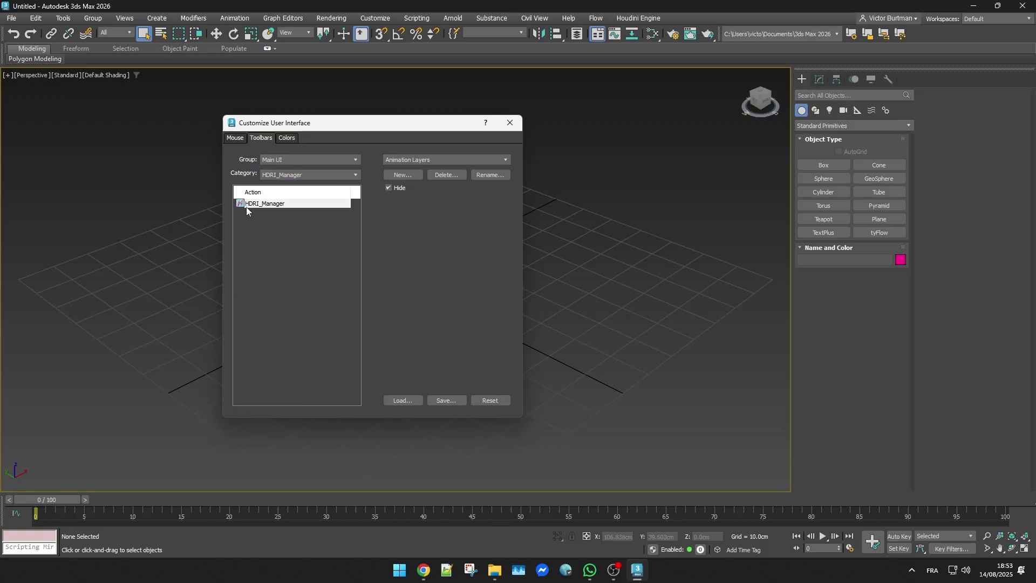
pyautogui.click(394, 173)
pyautogui.write('HDRI')
pyautogui.click(365, 288)
# Step: Place the HDRI_Manager action on the toolbar beside the project path controls and launch the plugin from it
pyautogui.moveTo(241, 204); pyautogui.dragTo(897, 34)
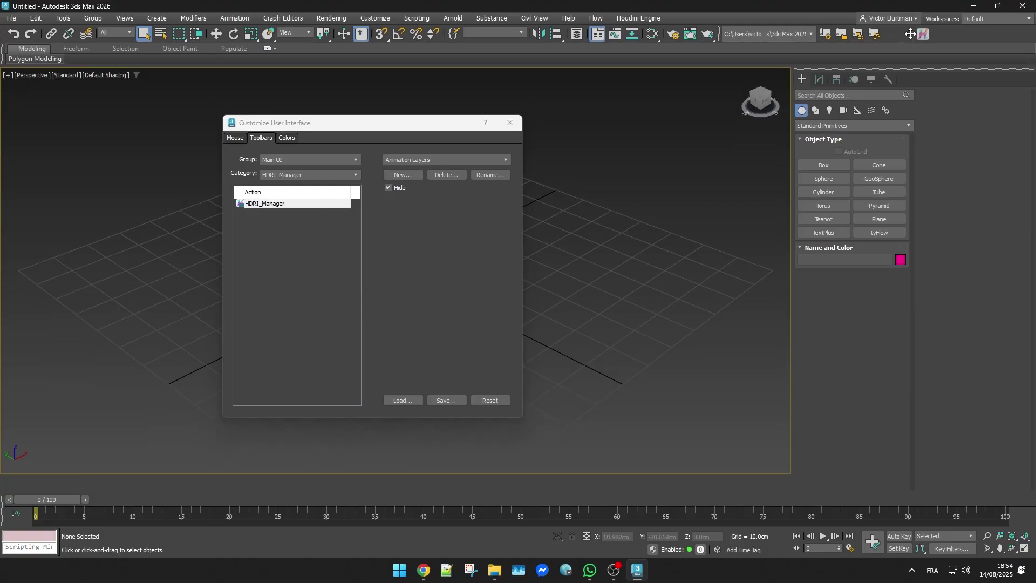
pyautogui.click(512, 121)
pyautogui.click(891, 34)
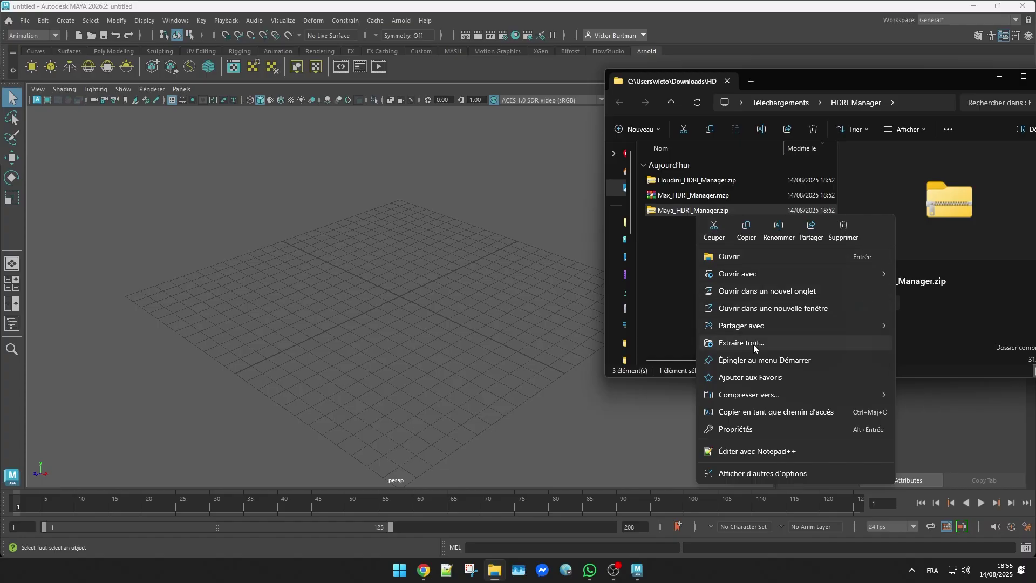
# Step: Extract Maya_HDRI_Manager.zip and install the plugin by bringing installer.py into the Maya viewport
pyautogui.click(723, 341)
pyautogui.click(606, 387)
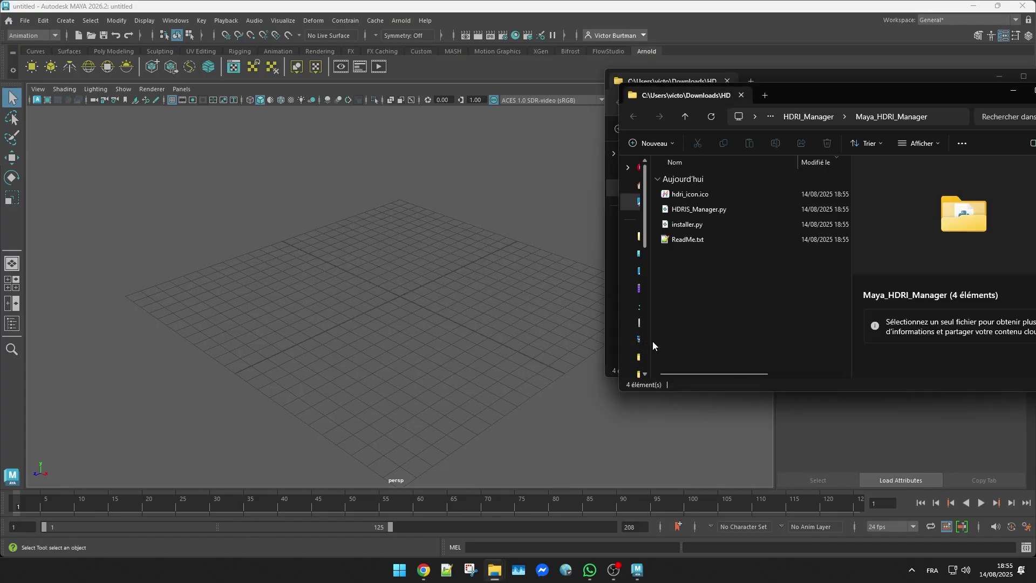
pyautogui.moveTo(687, 224); pyautogui.dragTo(410, 243)
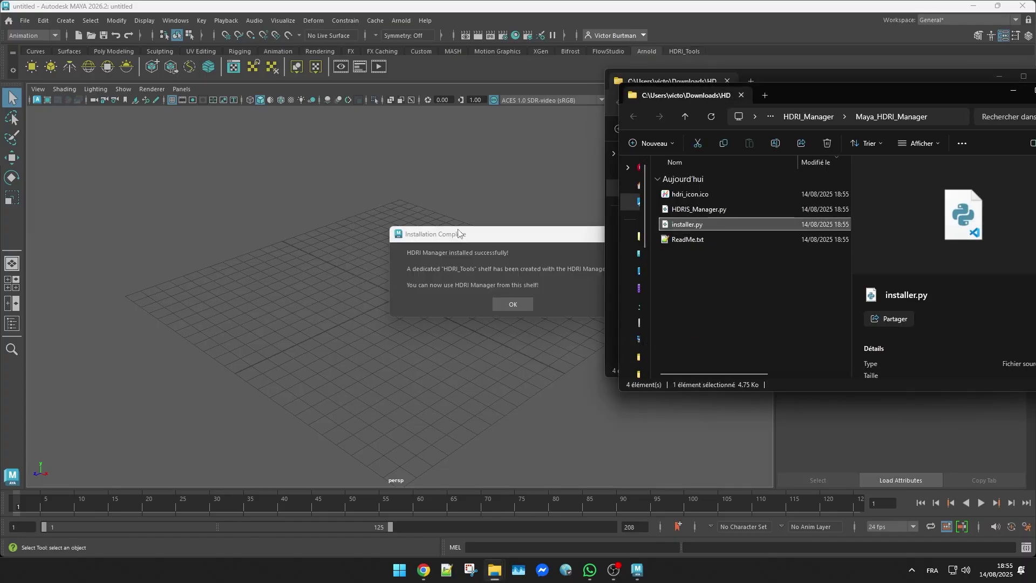
pyautogui.click(426, 290)
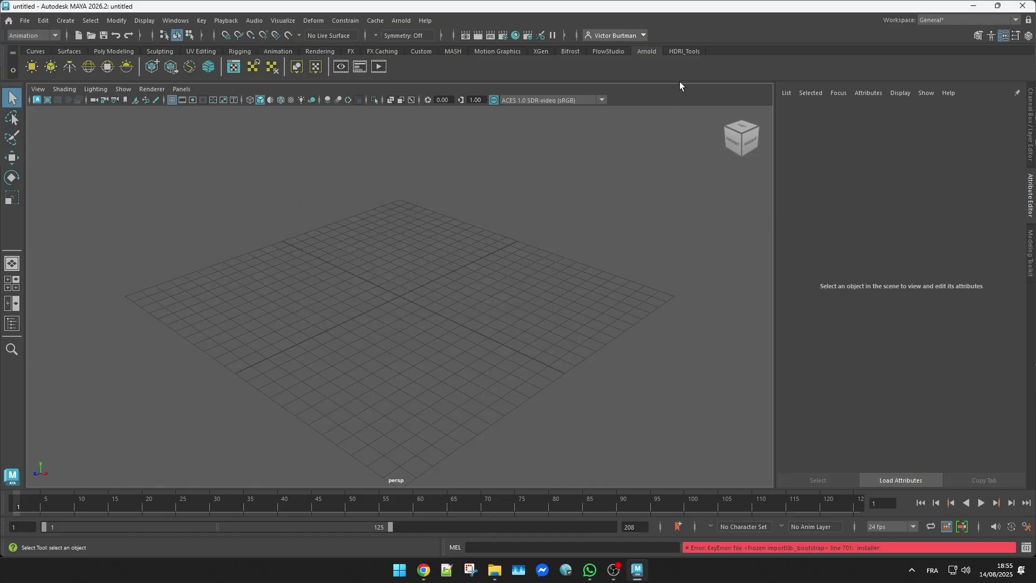
# Step: Launch HDRI Manager from the new HDRI_Tools shelf in Maya
pyautogui.click(686, 52)
pyautogui.click(31, 70)
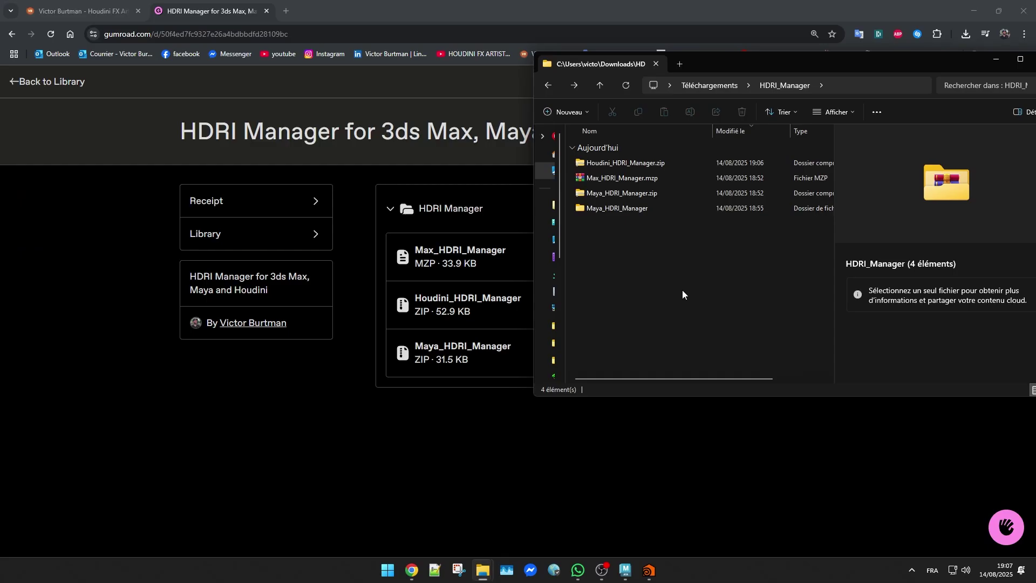
# Step: Extract Houdini_HDRI_Manager.zip and open install.hiplc in Houdini to run the plugin installation
pyautogui.click(633, 162)
pyautogui.rightClick(633, 162)
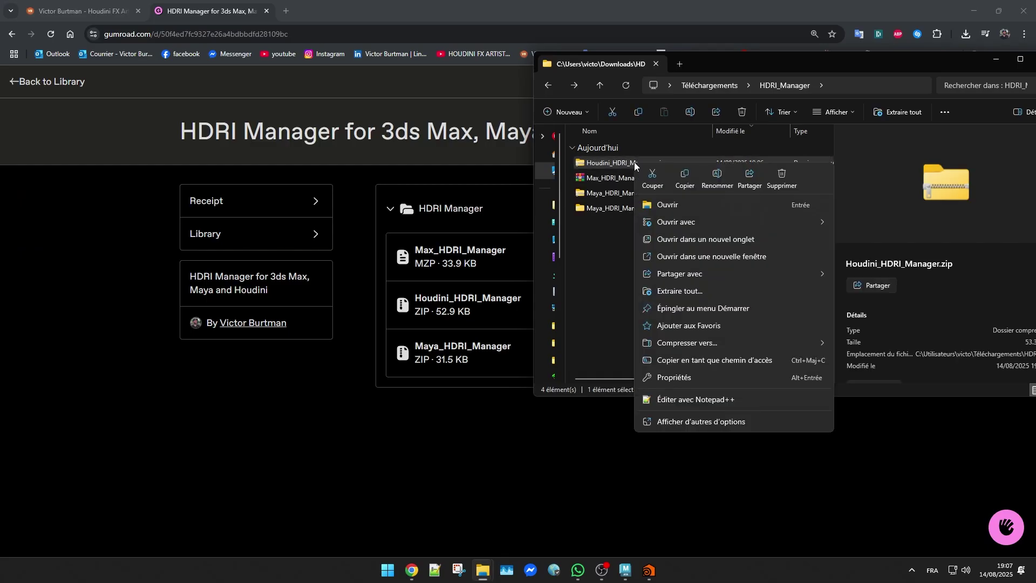
pyautogui.click(718, 293)
pyautogui.click(604, 388)
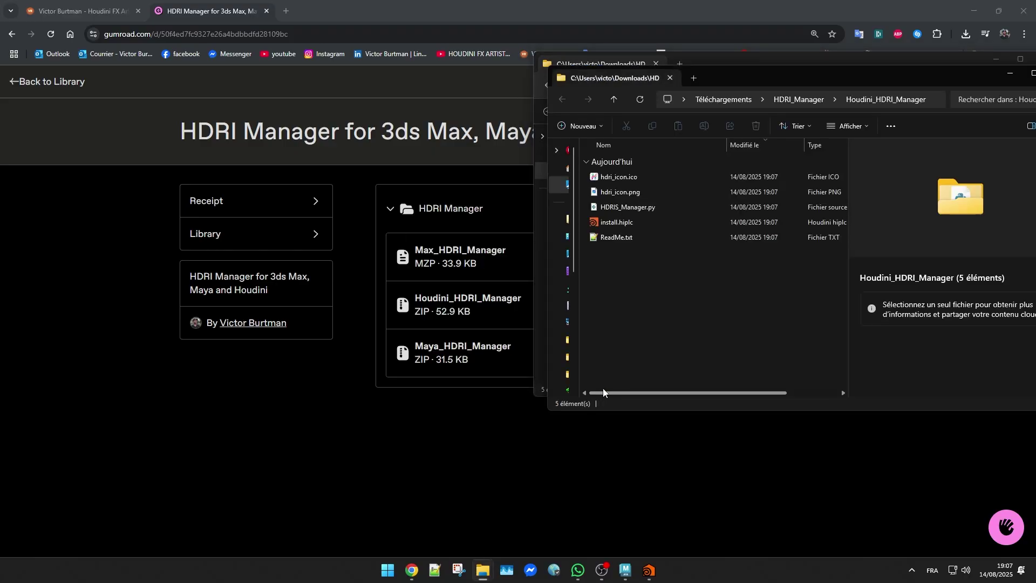
pyautogui.doubleClick(619, 223)
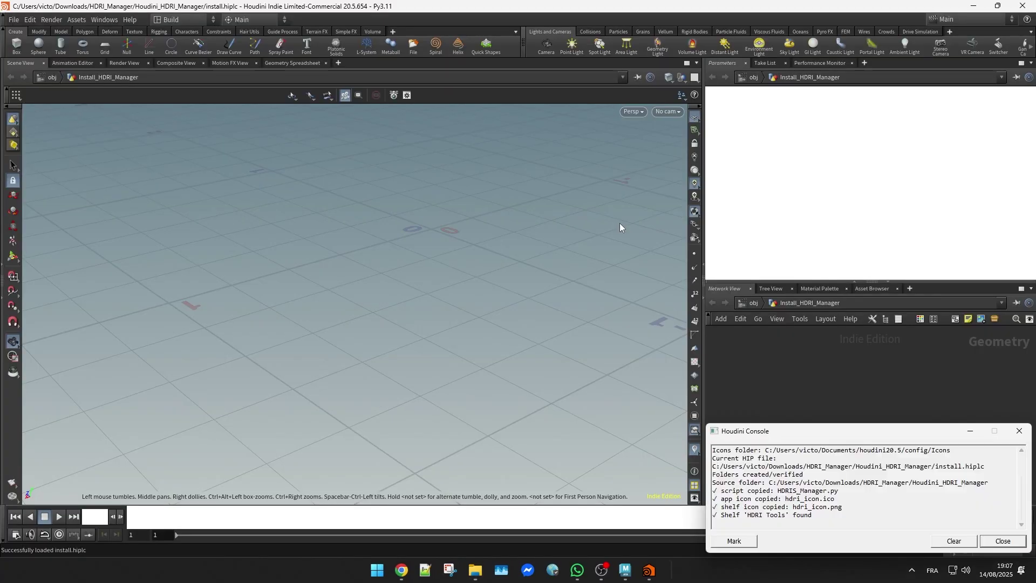
pyautogui.click(667, 250)
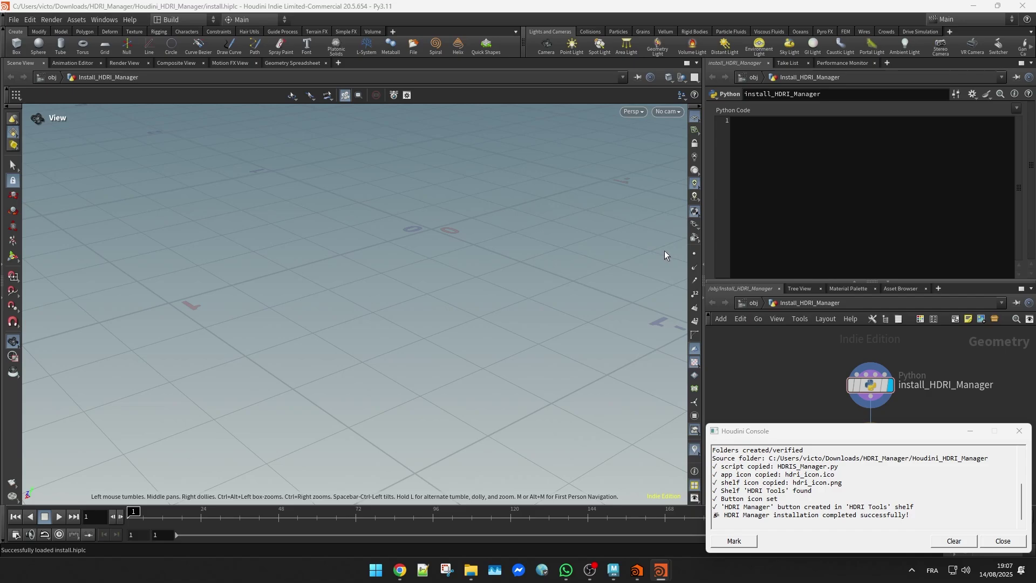
# Step: Add the HDRI Tools shelf to Houdini's shelf set
pyautogui.click(395, 34)
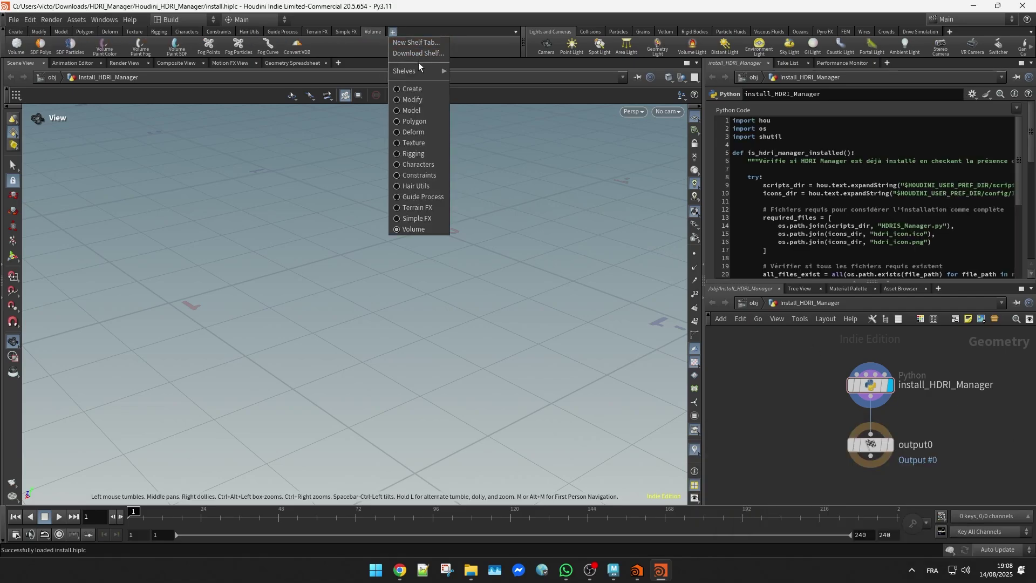
pyautogui.moveTo(420, 70)
pyautogui.click(490, 248)
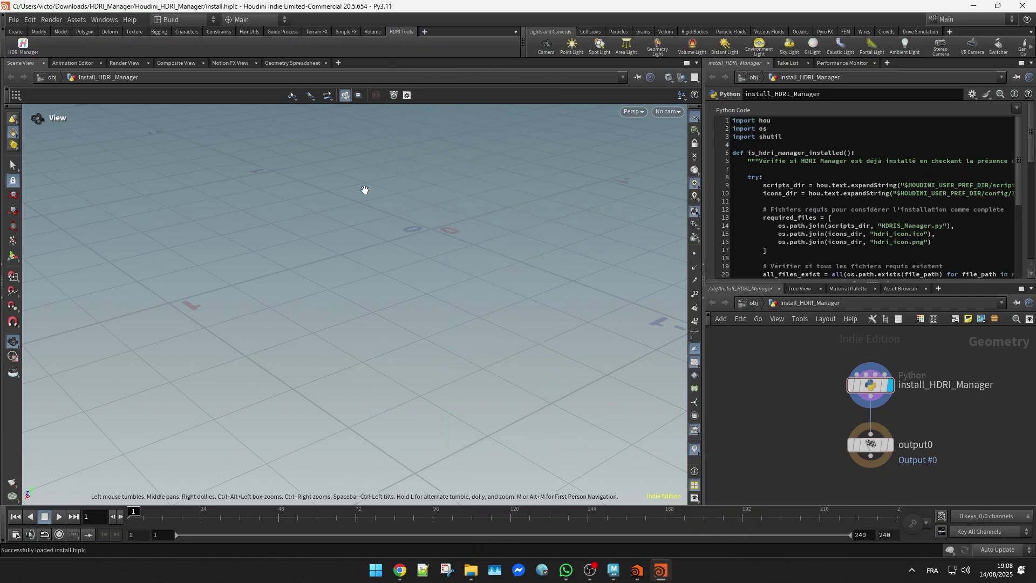
# Step: Launch HDRI Manager from the HDRI Tools shelf and close the Houdini Console
pyautogui.click(25, 49)
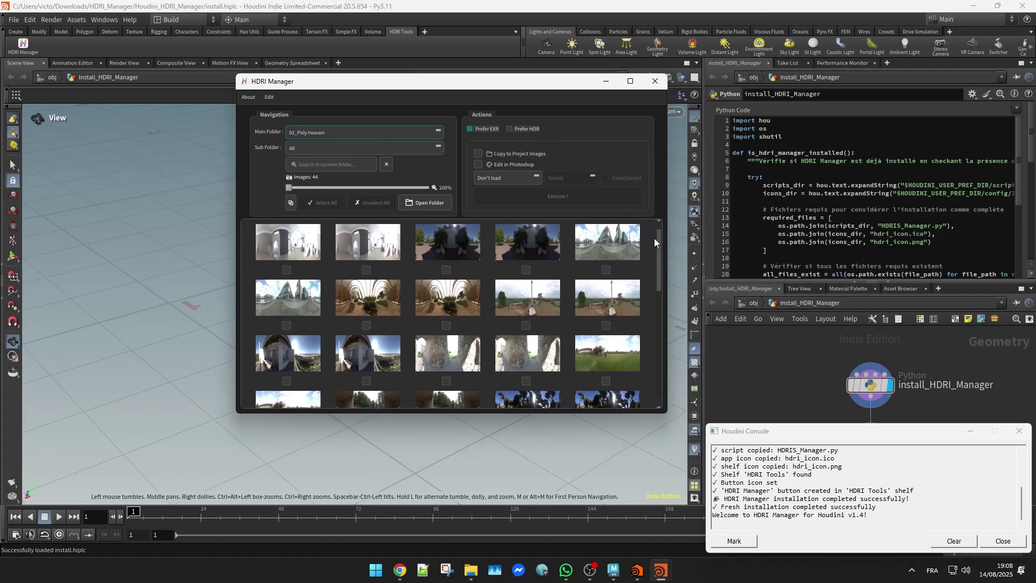
pyautogui.scroll(-2, 654, 245)
pyautogui.click(1019, 431)
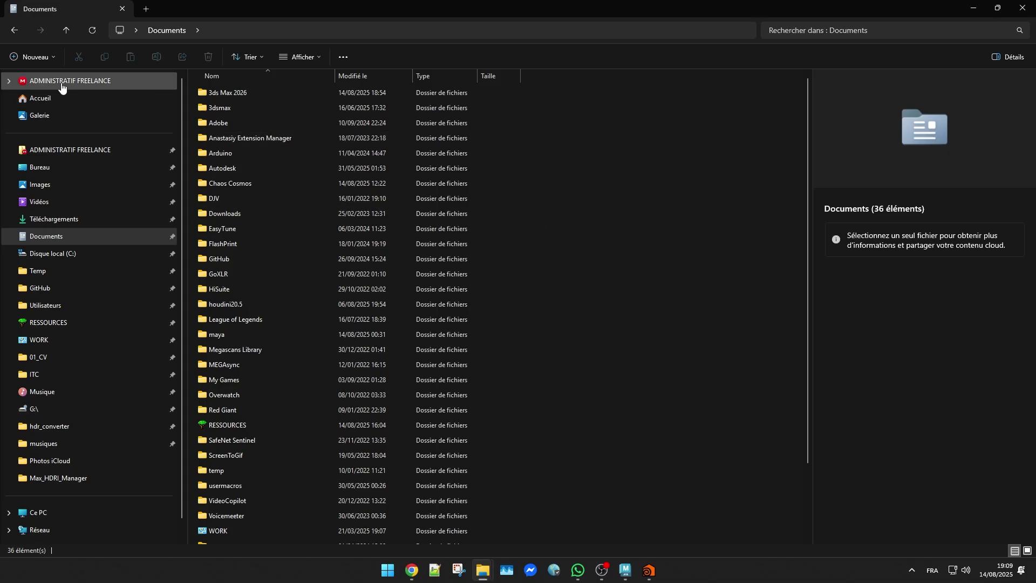
# Step: Create a folder named MY LIBRARY in Documents, then open it and select its full path
pyautogui.click(33, 56)
pyautogui.click(57, 86)
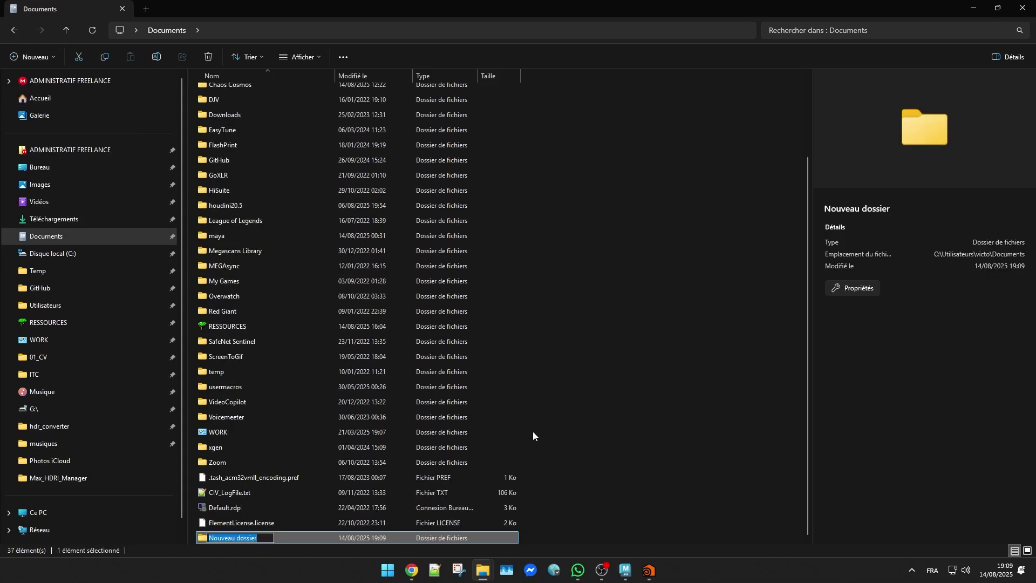
pyautogui.write('MY LIBRARY')
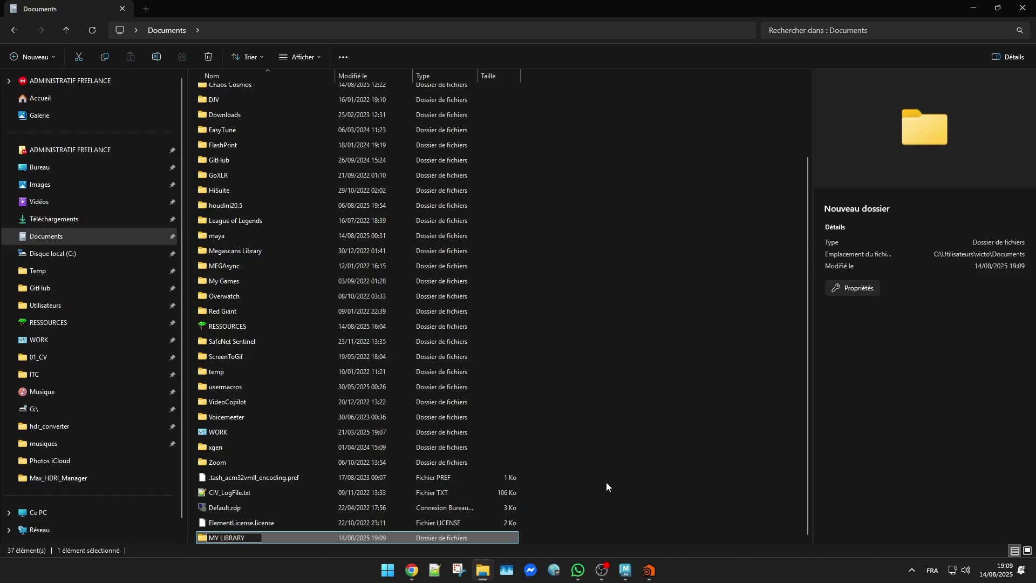
pyautogui.press('Return')
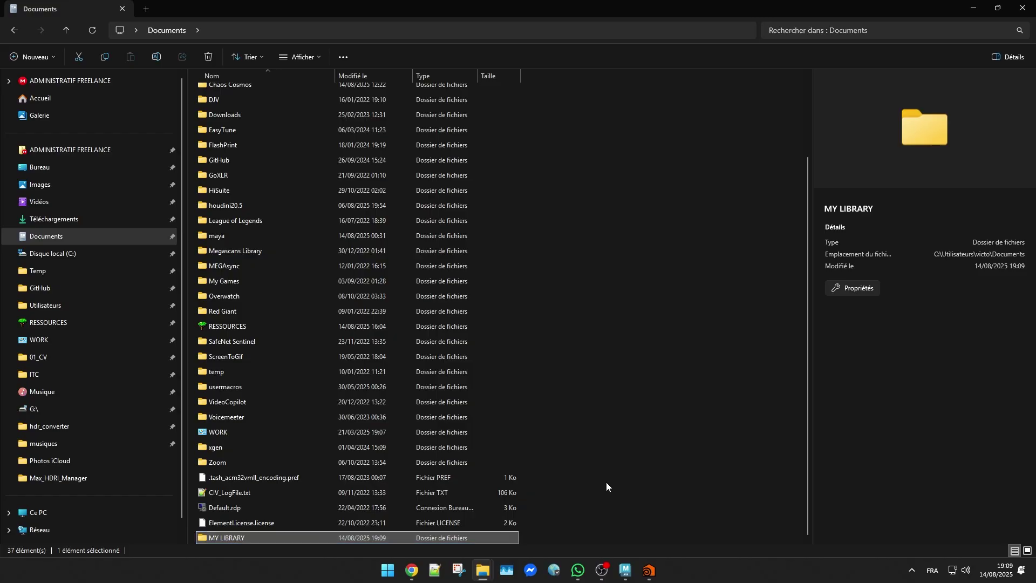
pyautogui.press('Return')
pyautogui.click(458, 30)
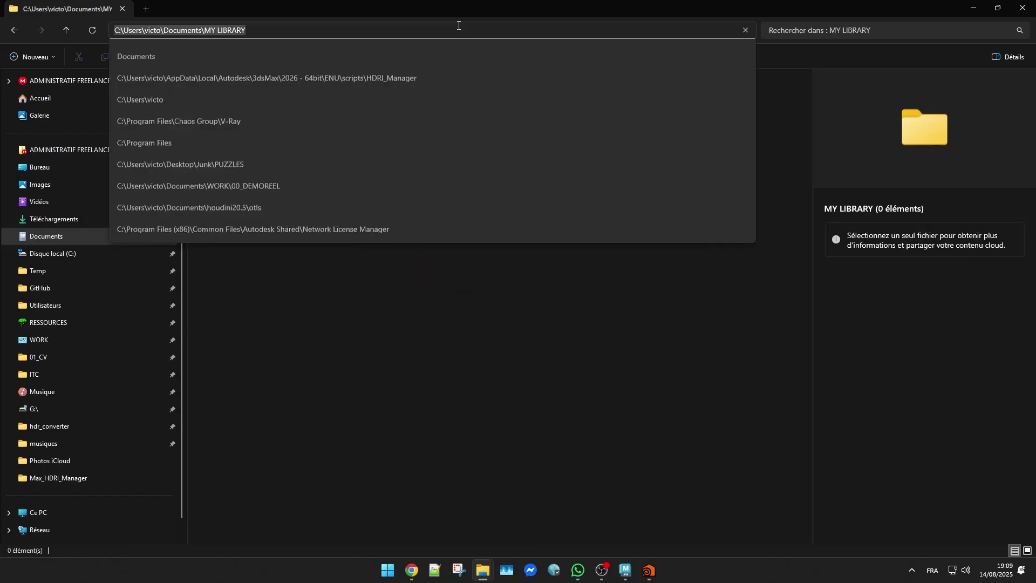
# Step: Switch to Maya, launch HDRI Manager and set its gallery path to the MY LIBRARY folder in Documents
pyautogui.click(630, 533)
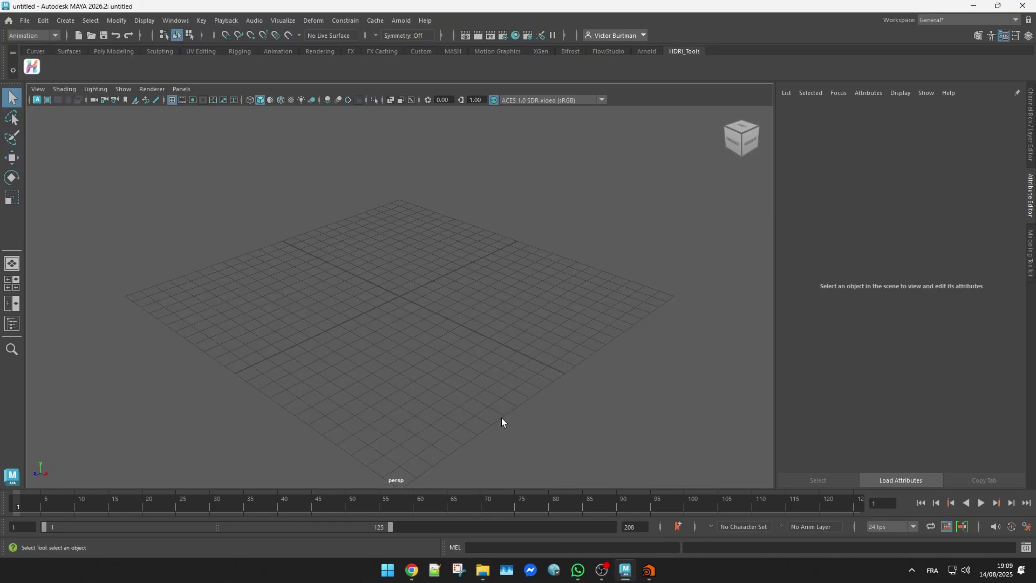
pyautogui.click(32, 67)
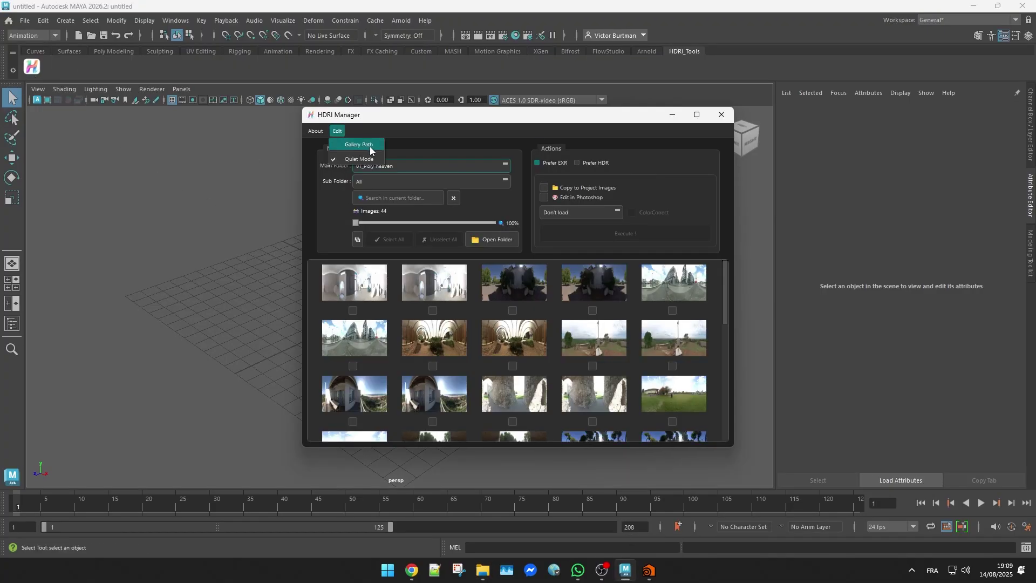
pyautogui.click(370, 145)
pyautogui.tripleClick(510, 267)
pyautogui.click(539, 276)
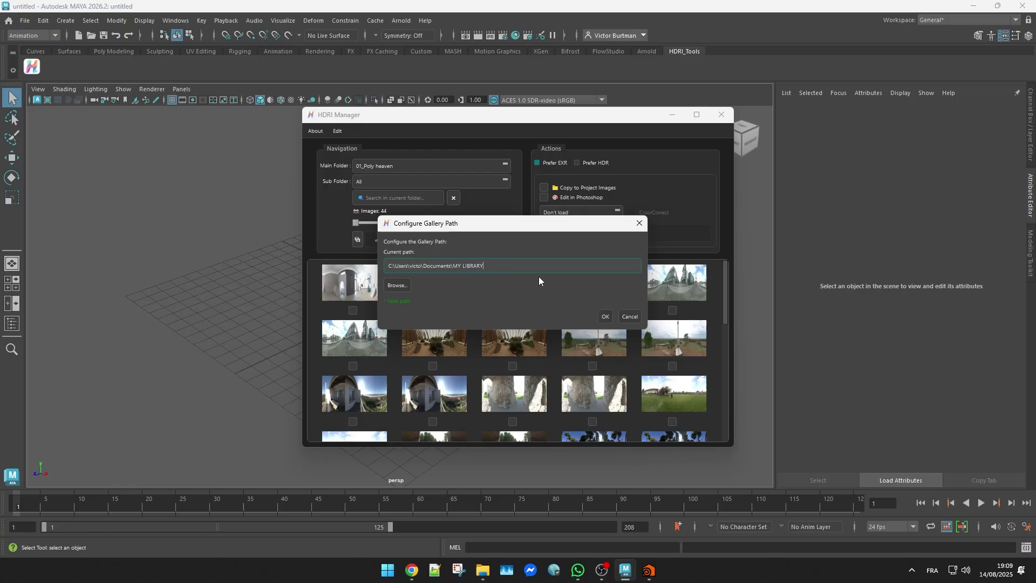
pyautogui.click(605, 316)
pyautogui.click(514, 294)
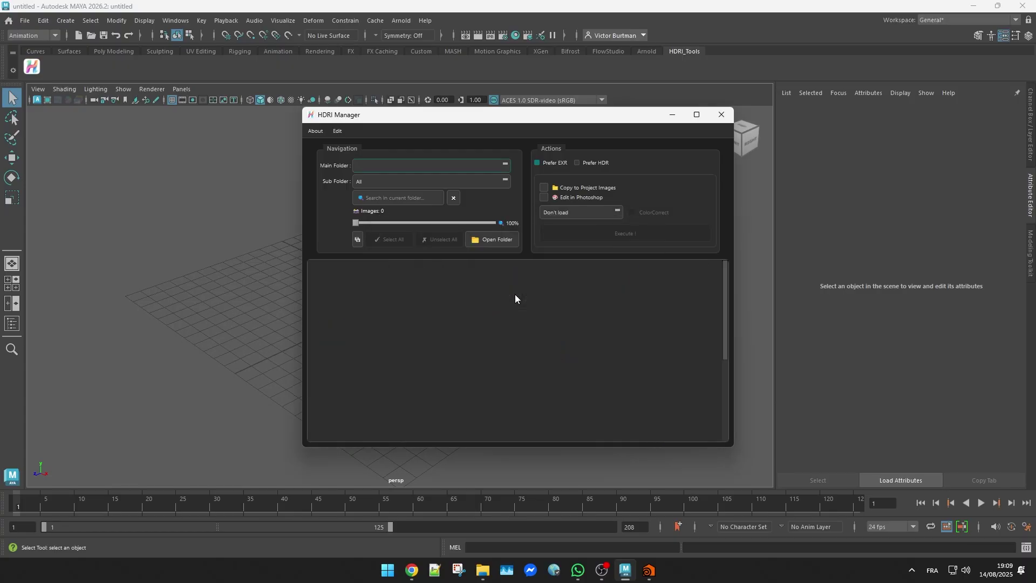
# Step: Arrange the HDRIs folder of 01_Studio Basics beside the MY LIBRARY folder and browse its EXR files
pyautogui.moveTo(482, 571)
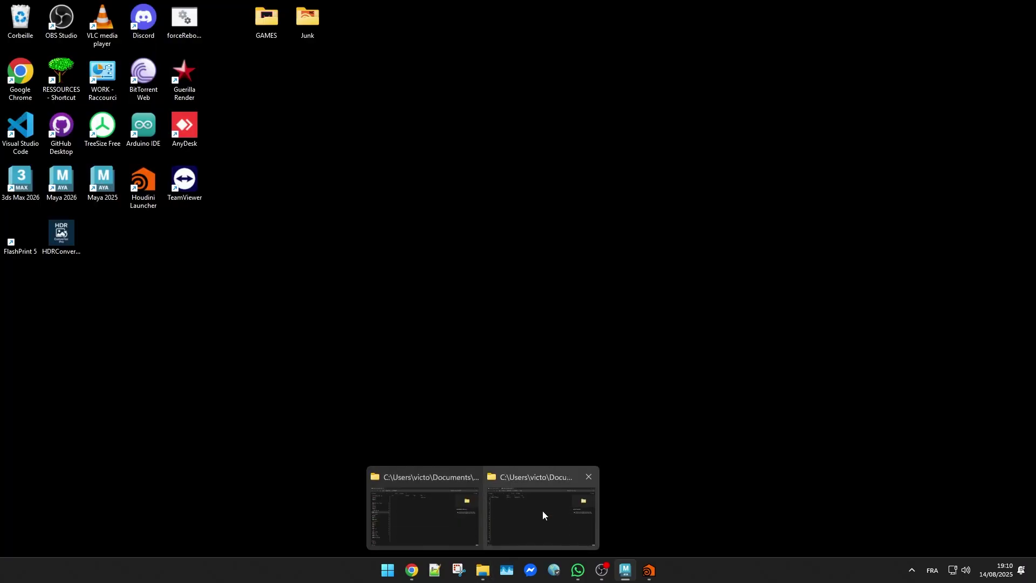
pyautogui.click(422, 514)
pyautogui.hotkey('alt', 'Tab')
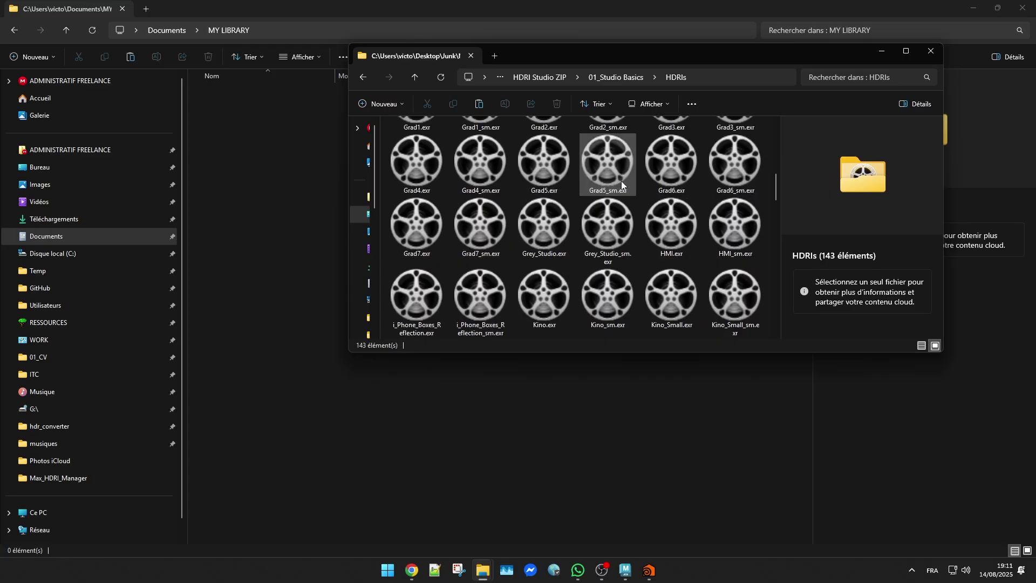
pyautogui.moveTo(604, 51); pyautogui.dragTo(690, 63)
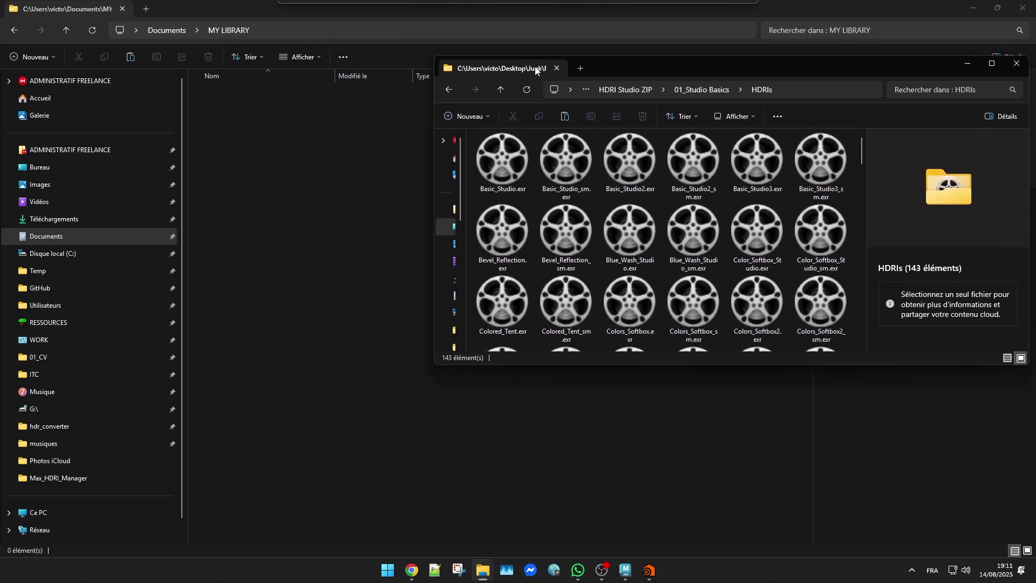
pyautogui.moveTo(486, 55); pyautogui.dragTo(507, 3)
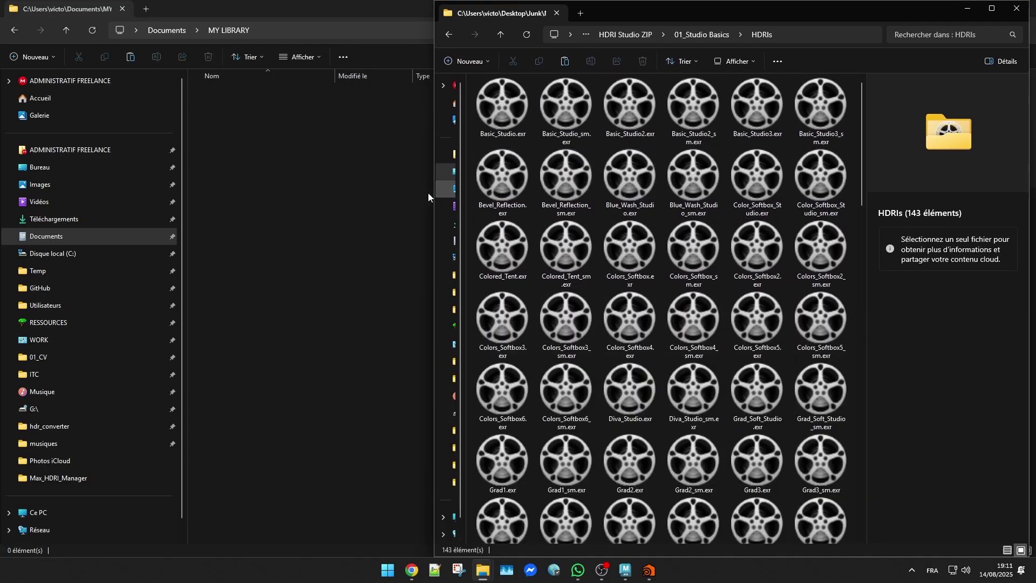
pyautogui.moveTo(430, 198); pyautogui.dragTo(340, 198)
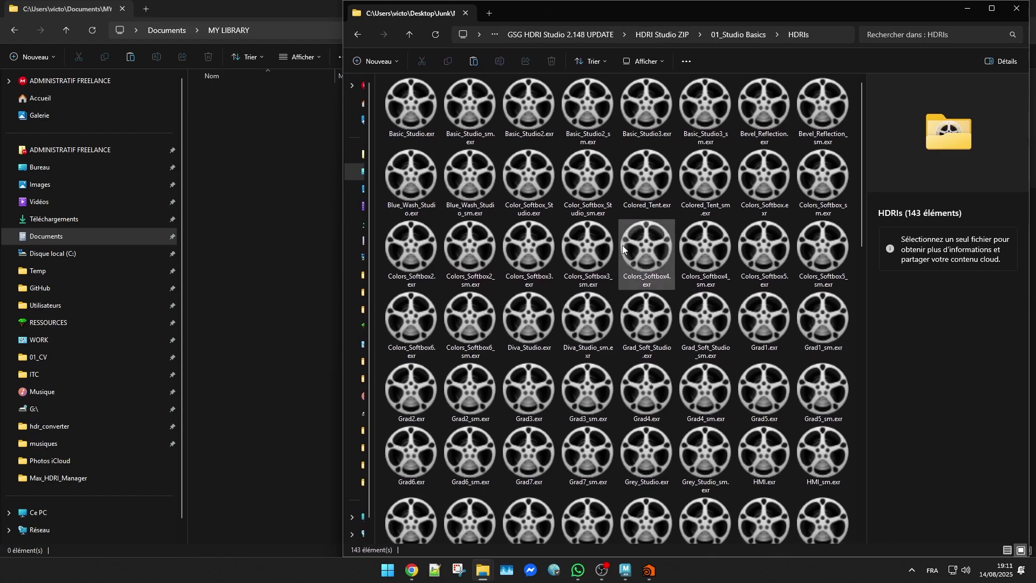
pyautogui.scroll(-5, 623, 246)
pyautogui.scroll(5, 623, 247)
pyautogui.scroll(-10, 623, 249)
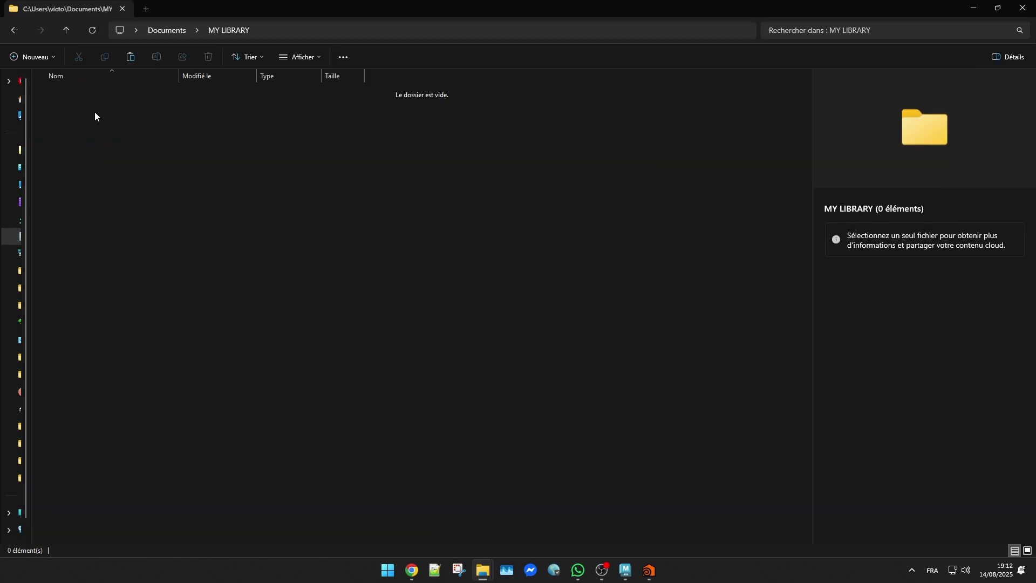
# Step: Create a folder named Studio Basic in MY LIBRARY and paste the copied EXR files into it
pyautogui.rightClick(95, 112)
pyautogui.moveTo(193, 227)
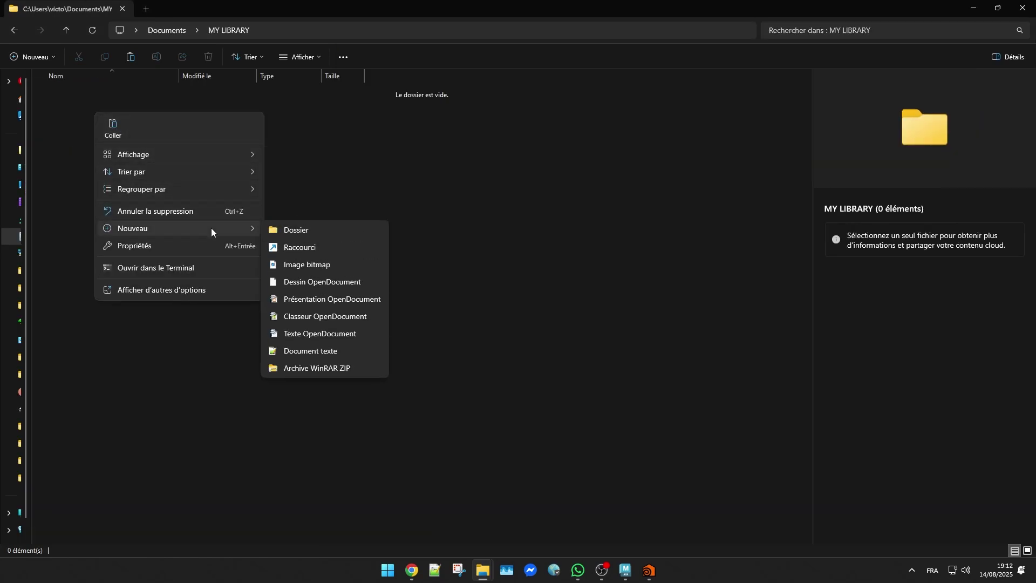
pyautogui.click(293, 231)
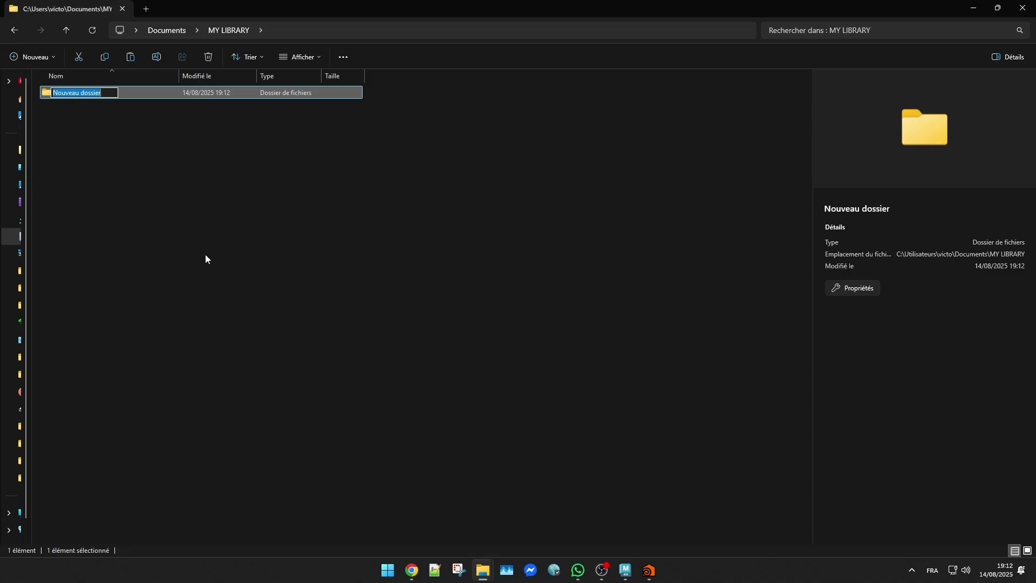
pyautogui.write('Studio')
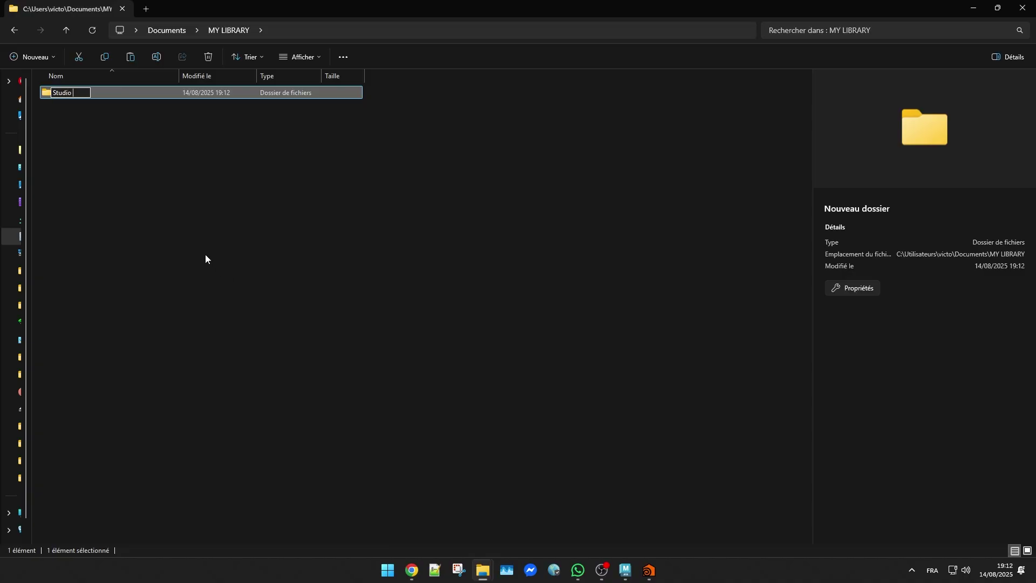
pyautogui.write(' Basic')
pyautogui.press('Return')
pyautogui.press('Return')
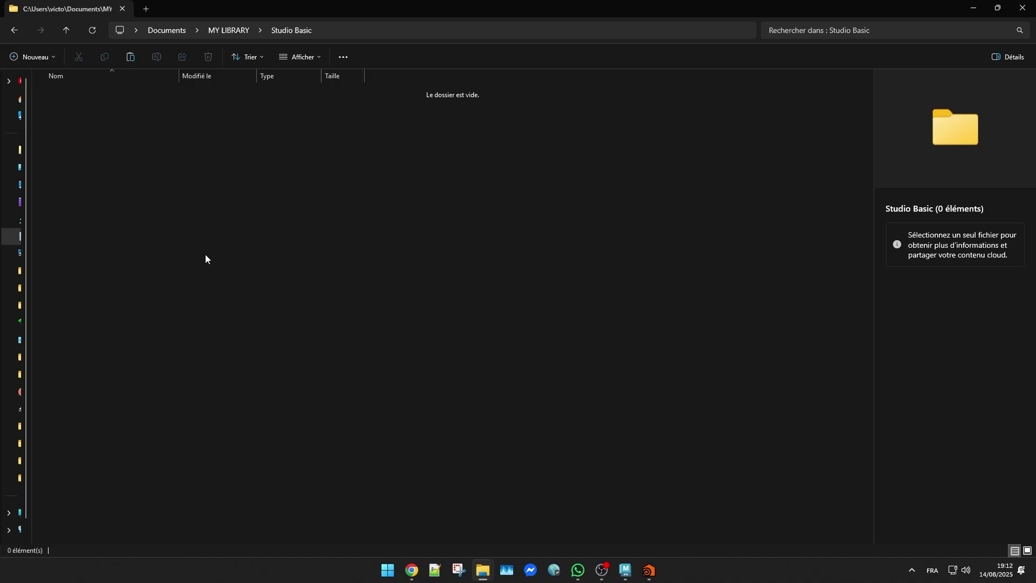
pyautogui.hotkey('ctrl', 'v')
pyautogui.scroll(-19, 208, 260)
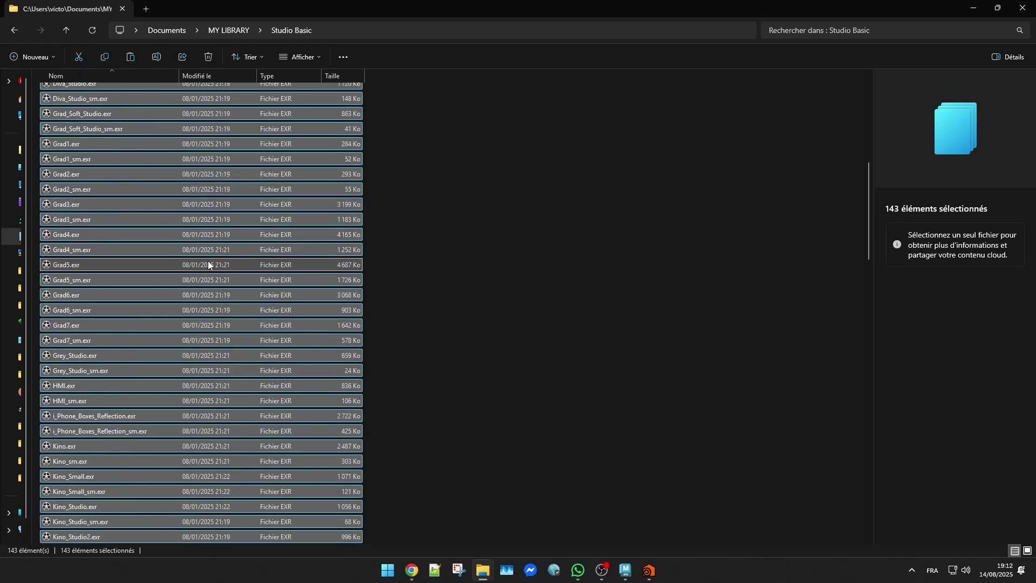
# Step: Restart HDRI Manager in Maya and choose Studio Basic as the main folder
pyautogui.click(629, 578)
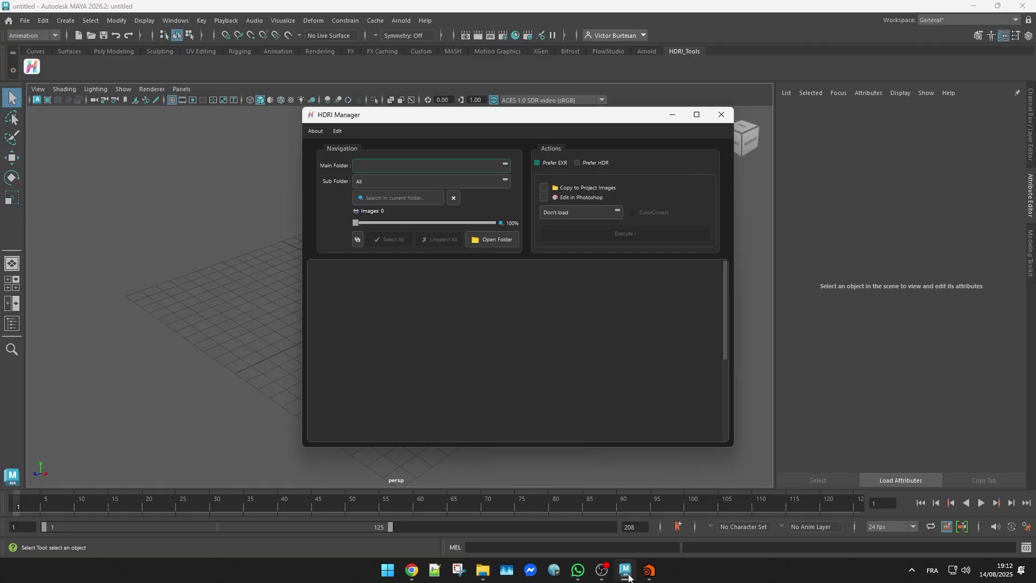
pyautogui.click(720, 116)
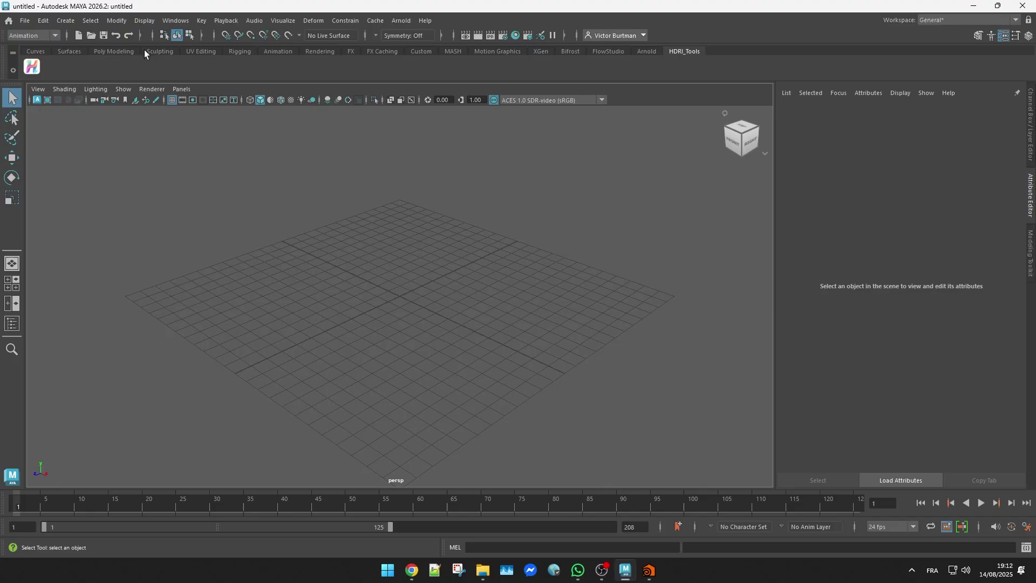
pyautogui.click(30, 69)
pyautogui.click(399, 168)
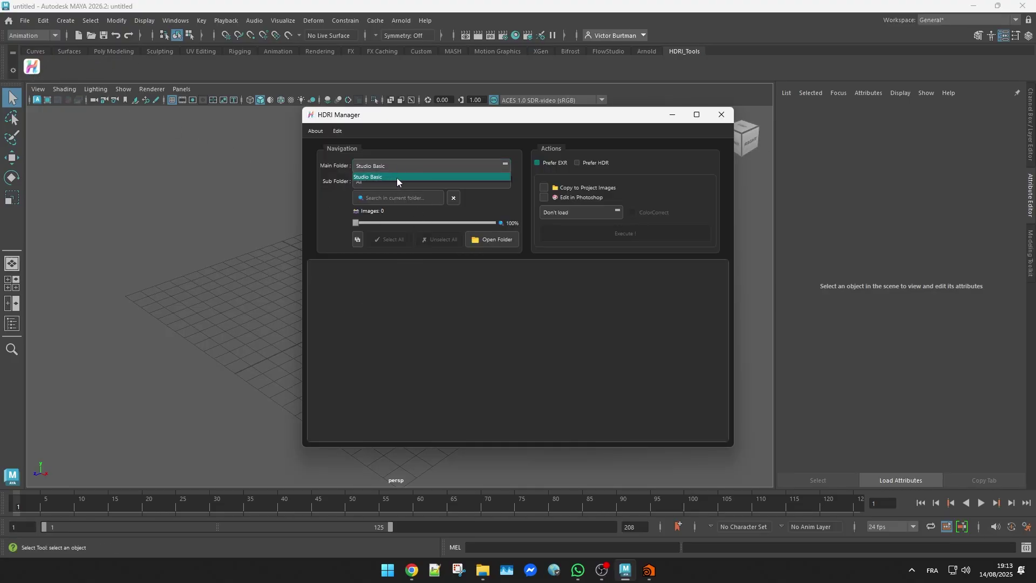
pyautogui.click(399, 177)
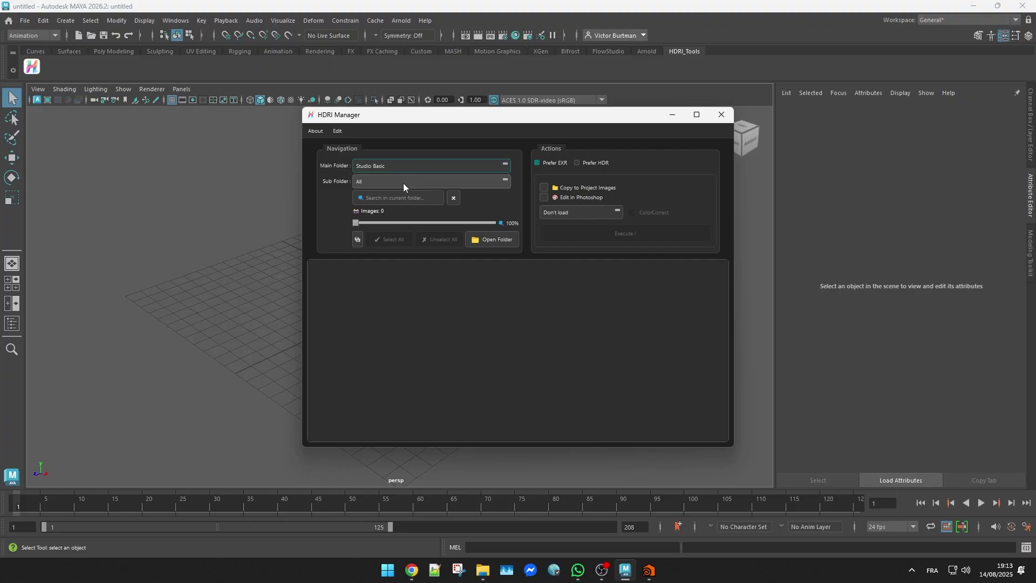
pyautogui.click(403, 183)
pyautogui.click(403, 183)
pyautogui.click(414, 163)
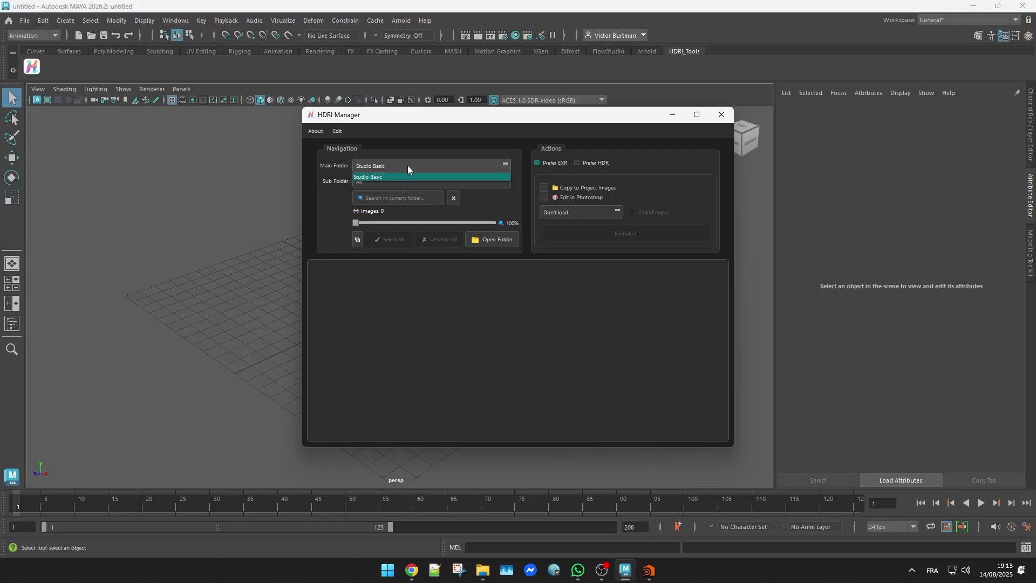
pyautogui.click(412, 165)
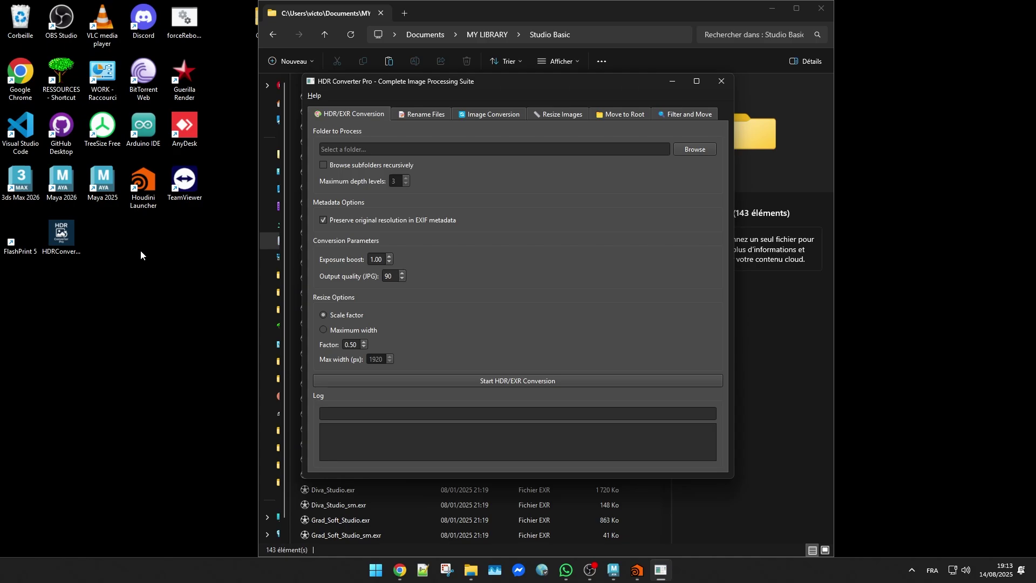
# Step: In HDR Converter Pro, process the Studio Basic folder with a maximum width of 1024 px and start the HDR/EXR conversion
pyautogui.moveTo(585, 96); pyautogui.dragTo(350, 126)
pyautogui.click(602, 36)
pyautogui.hotkey('ctrl', 'c')
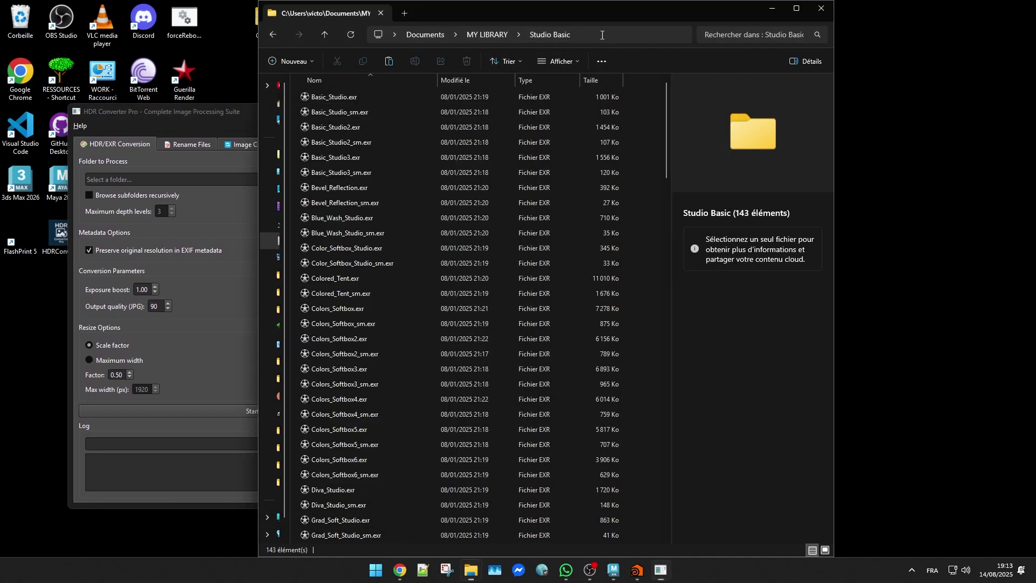
pyautogui.click(215, 179)
pyautogui.hotkey('ctrl', 'v')
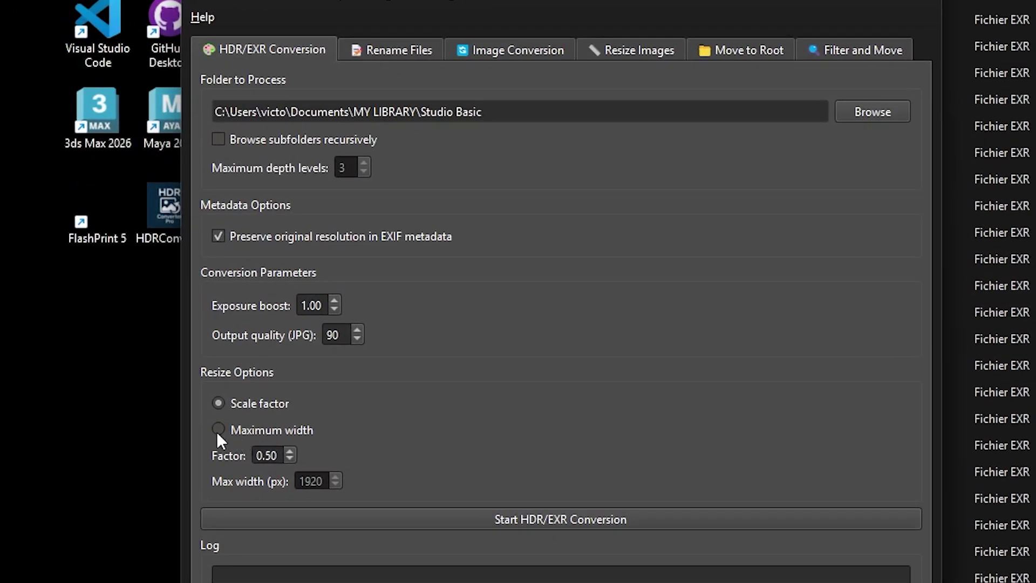
pyautogui.click(218, 430)
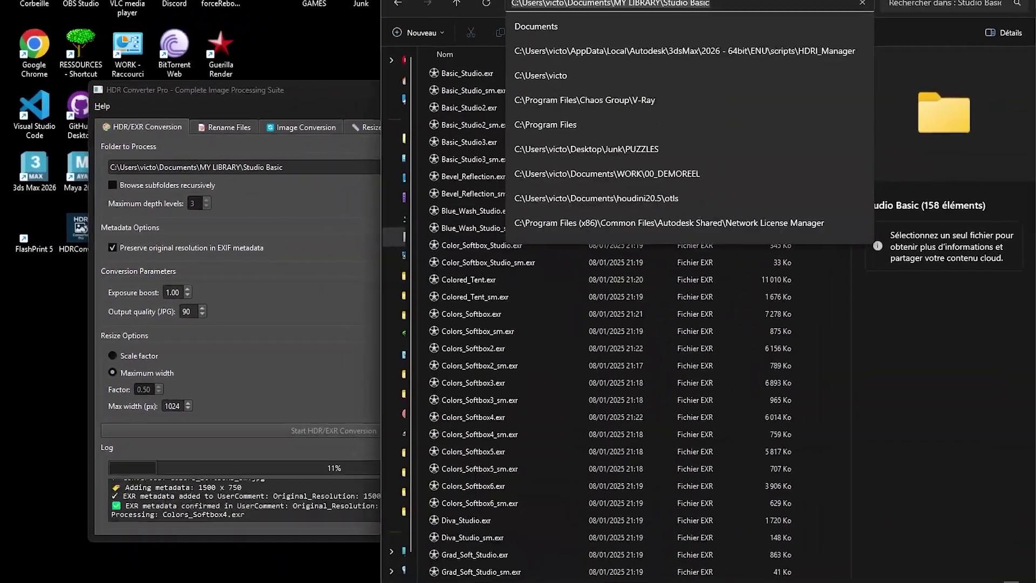
# Step: Check the converted JPG files in the Studio Basic folder by previewing several Basic_Studio and Blue_Wash_Studio images
pyautogui.click(681, 26)
pyautogui.scroll(-15, 646, 260)
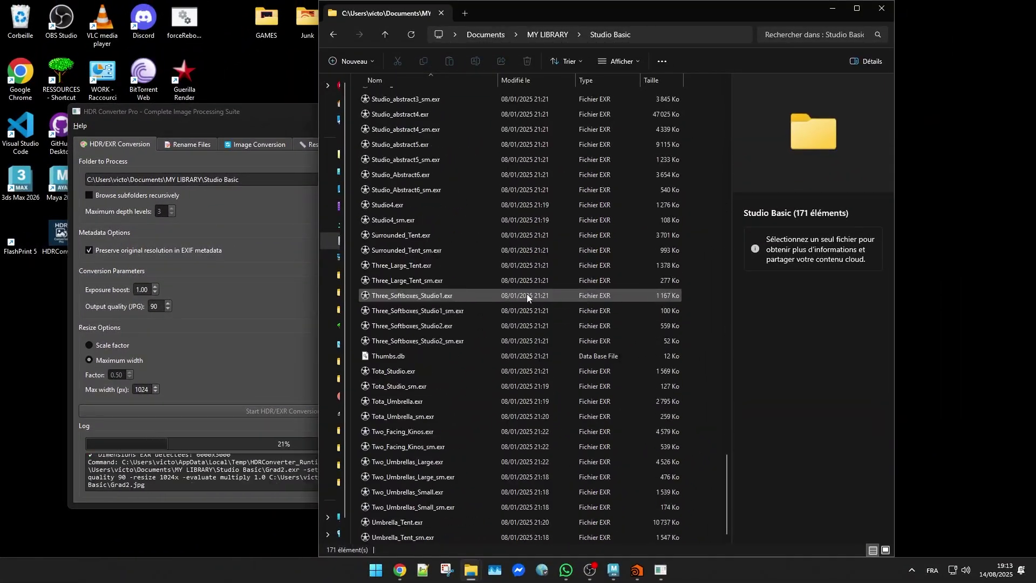
pyautogui.moveTo(726, 471); pyautogui.dragTo(701, 97)
pyautogui.click(447, 113)
pyautogui.click(419, 144)
pyautogui.click(421, 233)
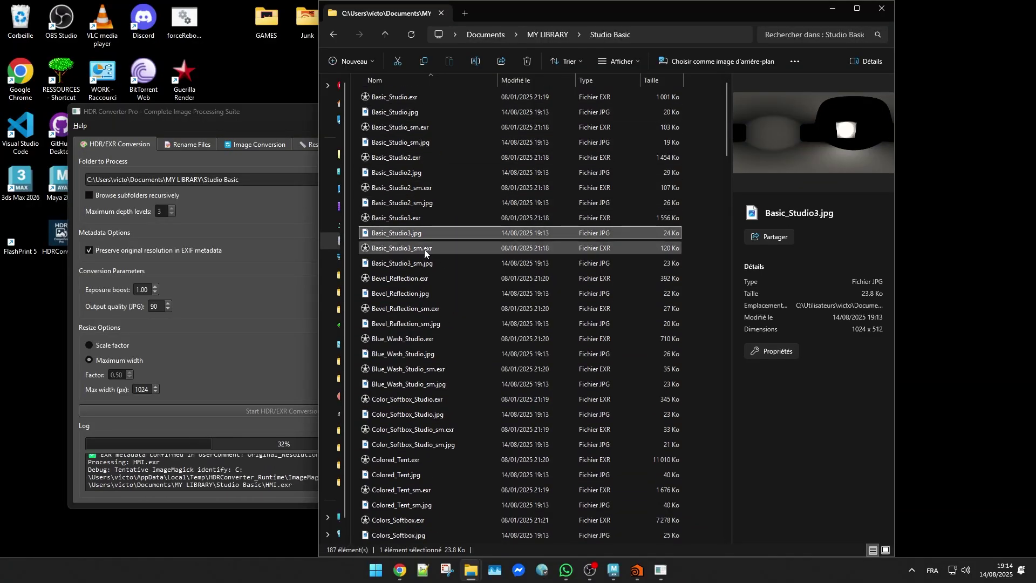
pyautogui.scroll(-1, 424, 249)
pyautogui.doubleClick(389, 248)
pyautogui.hotkey('alt', 'F4')
pyautogui.click(410, 309)
pyautogui.click(438, 340)
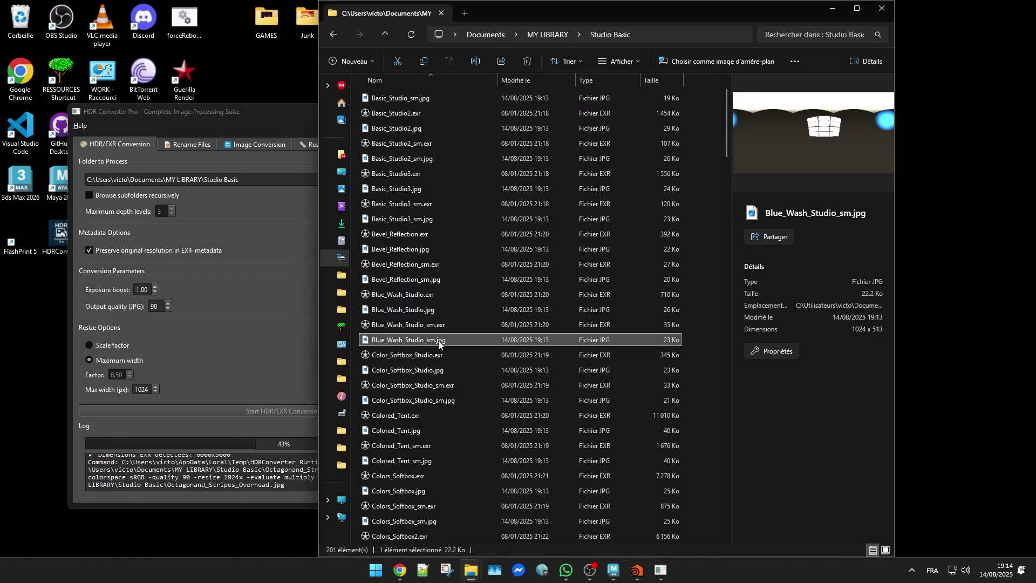
# Step: Preview the converted Color_Softbox_Studio, Colored_Tent and Colors_Softbox2 JPG images, then return to HDR Converter Pro
pyautogui.click(426, 370)
pyautogui.scroll(-2, 432, 367)
pyautogui.doubleClick(439, 340)
pyautogui.hotkey('alt', 'F4')
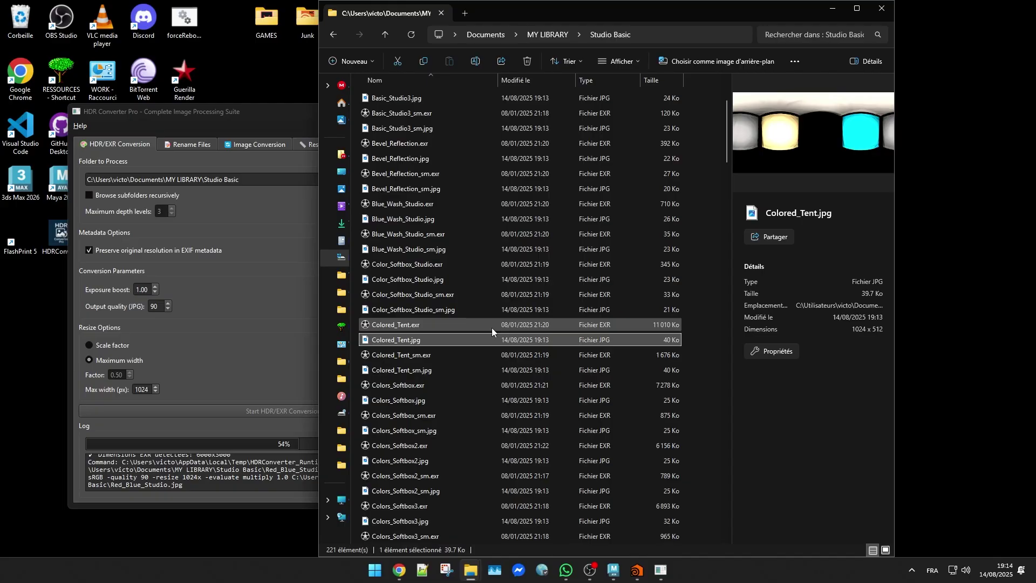
pyautogui.scroll(-3, 491, 328)
pyautogui.doubleClick(423, 326)
pyautogui.click(885, 144)
pyautogui.scroll(-5, 552, 311)
pyautogui.hotkey('alt', 'Tab')
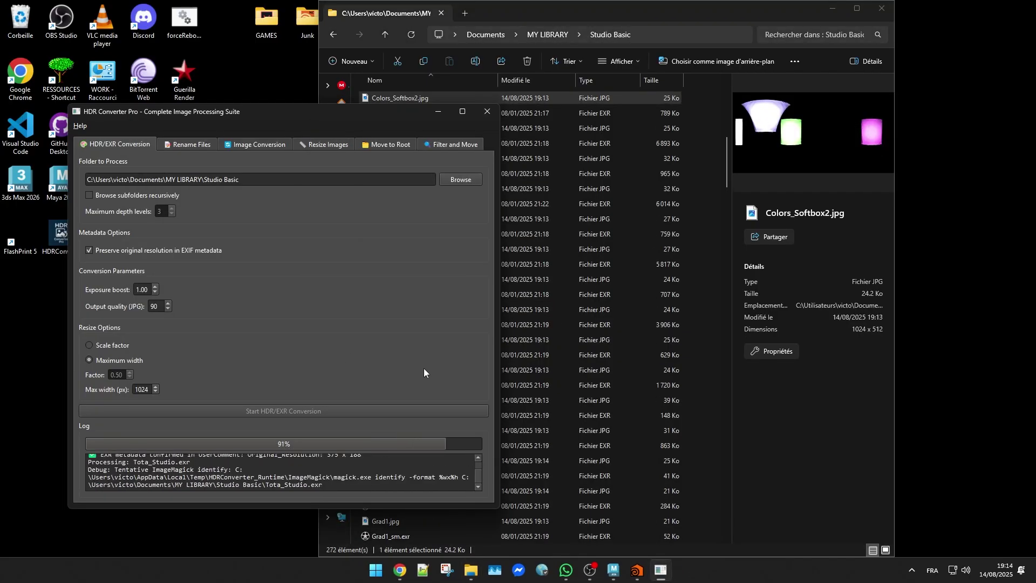
# Step: Switch back to Maya, relaunch HDRI Manager and browse the Studio Basic thumbnails
pyautogui.click(612, 571)
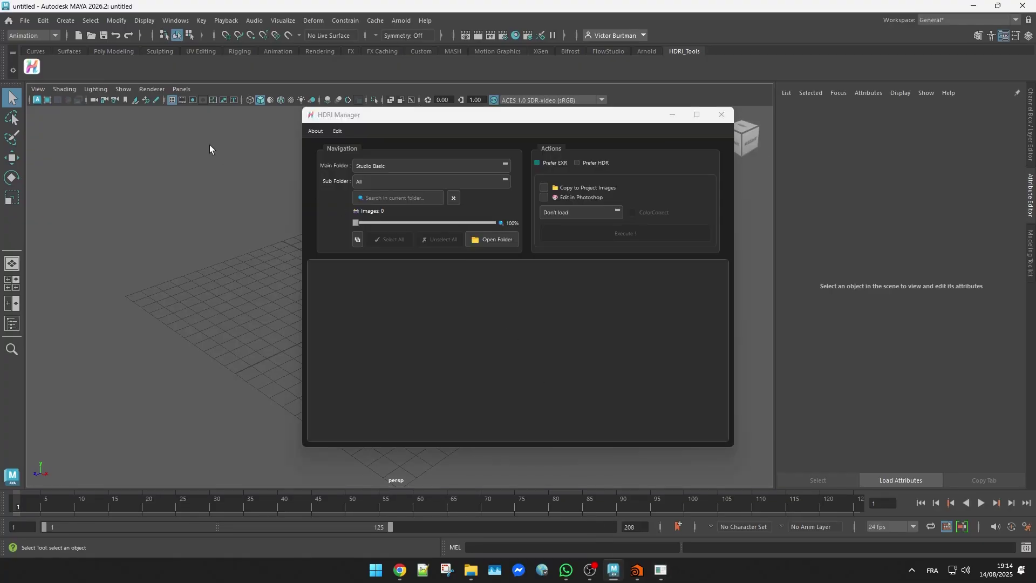
pyautogui.click(31, 66)
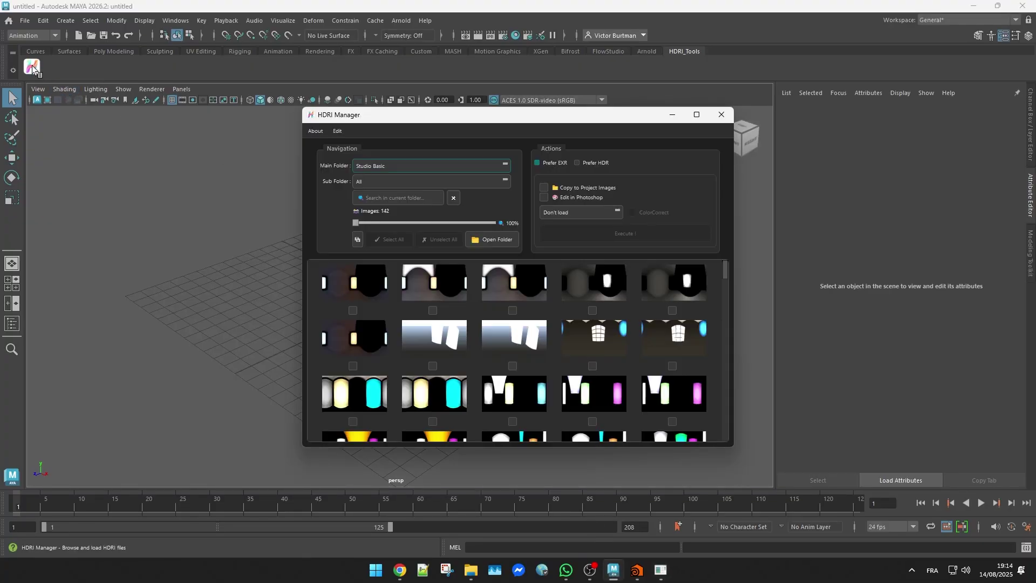
pyautogui.scroll(-10, 514, 313)
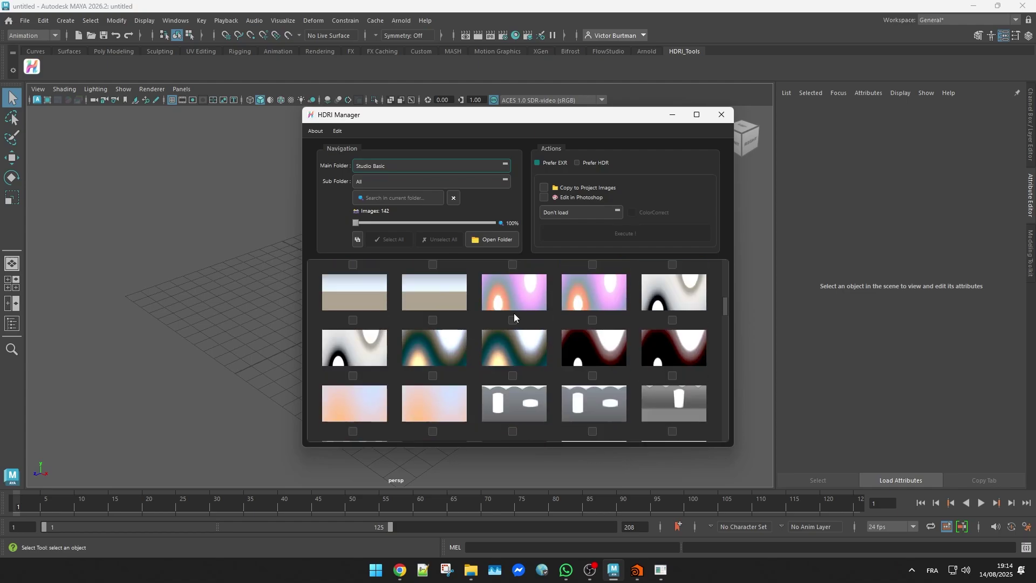
pyautogui.scroll(-10, 513, 313)
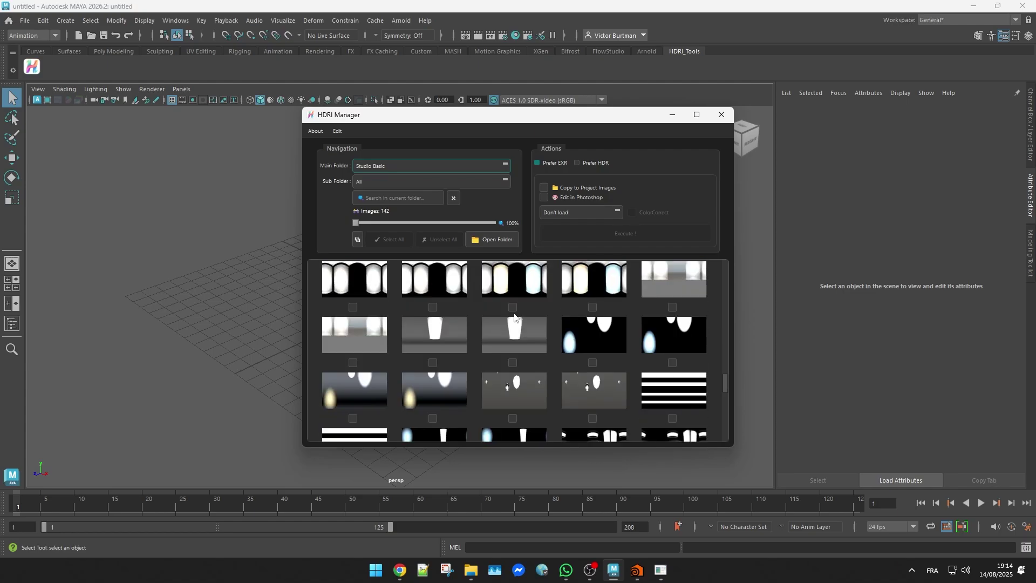
# Step: Maximize HDRI Manager, filter the images by "soft_light" and enlarge the thumbnails to about 503%
pyautogui.doubleClick(632, 120)
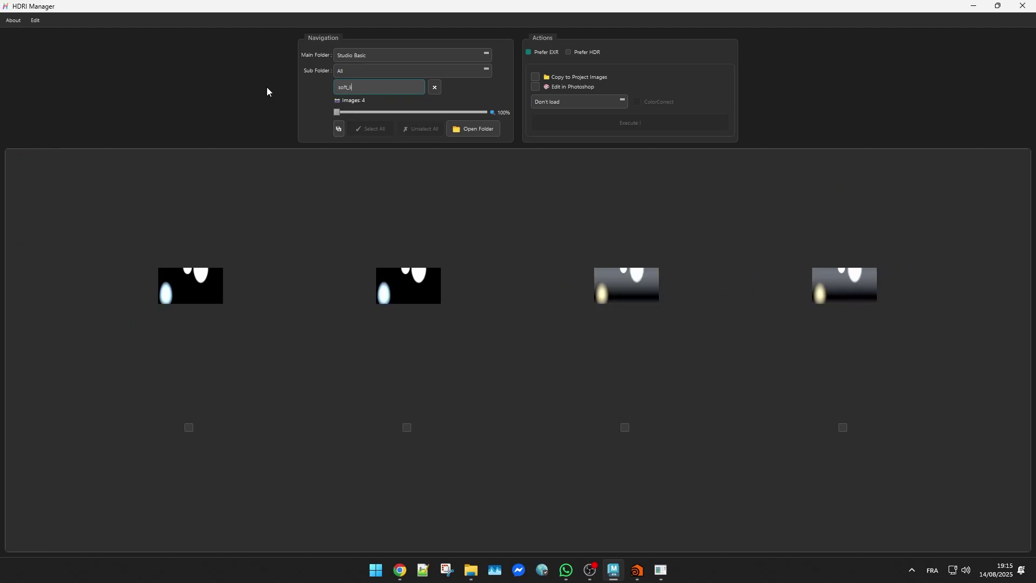
pyautogui.moveTo(342, 115); pyautogui.dragTo(421, 119)
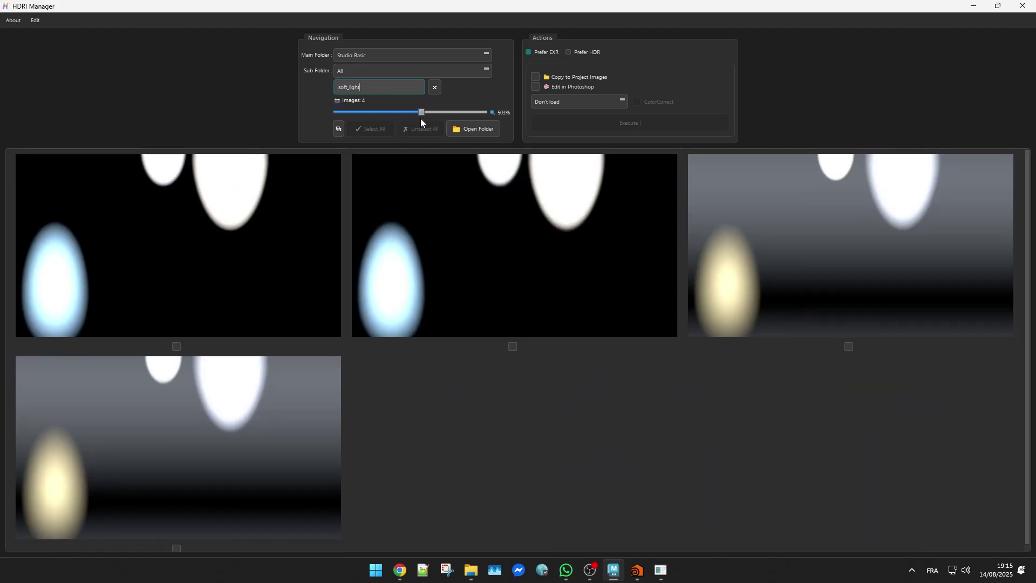
# Step: Filter the HDRI Manager images by "soft" instead, and open the Studio Basic folder in File Explorer
pyautogui.moveTo(373, 87); pyautogui.dragTo(227, 93)
pyautogui.write('soft')
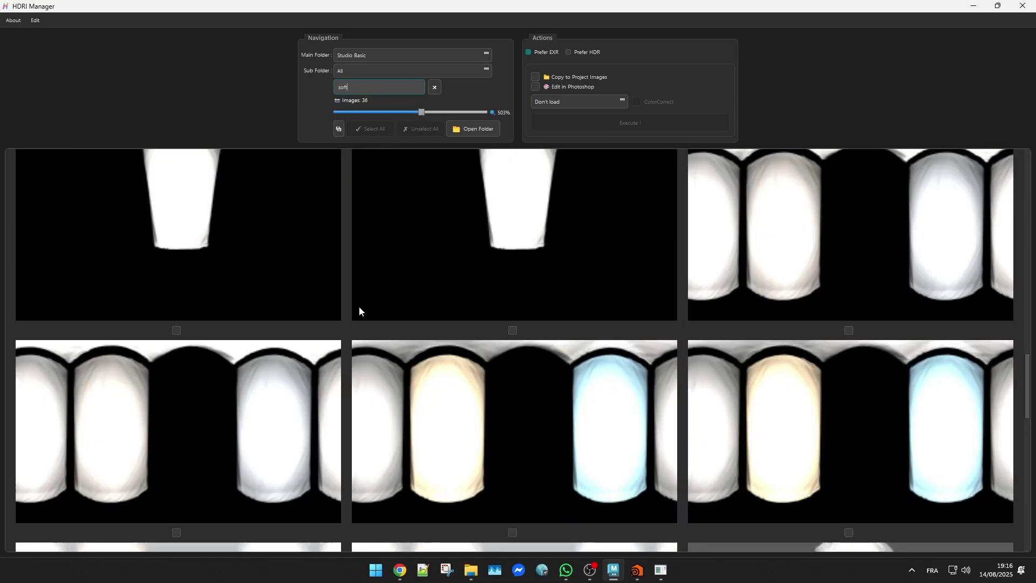
pyautogui.click(473, 129)
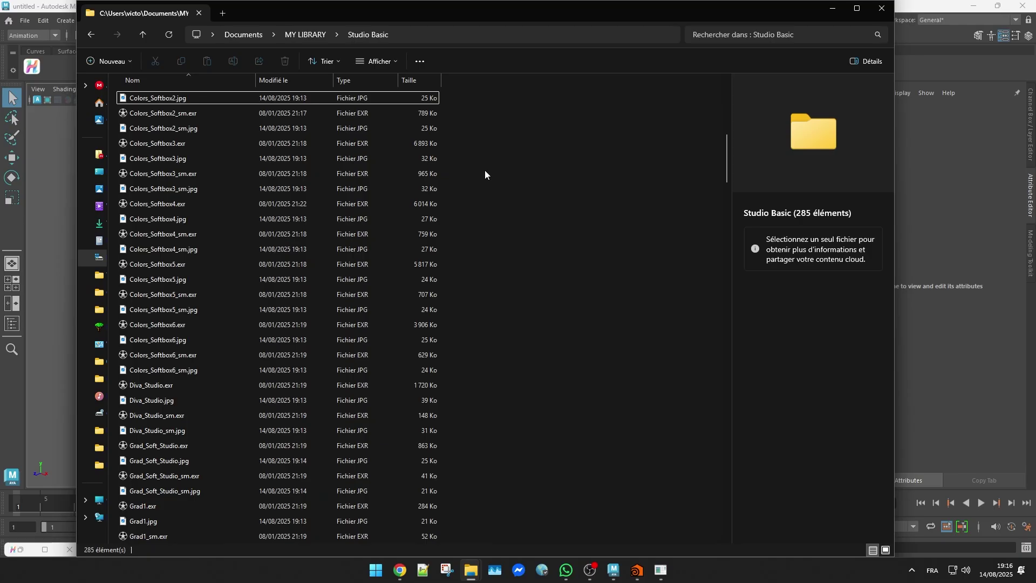
# Step: Create a subfolder named "Soft Lights" inside the Studio Basic folder
pyautogui.rightClick(485, 170)
pyautogui.moveTo(580, 262)
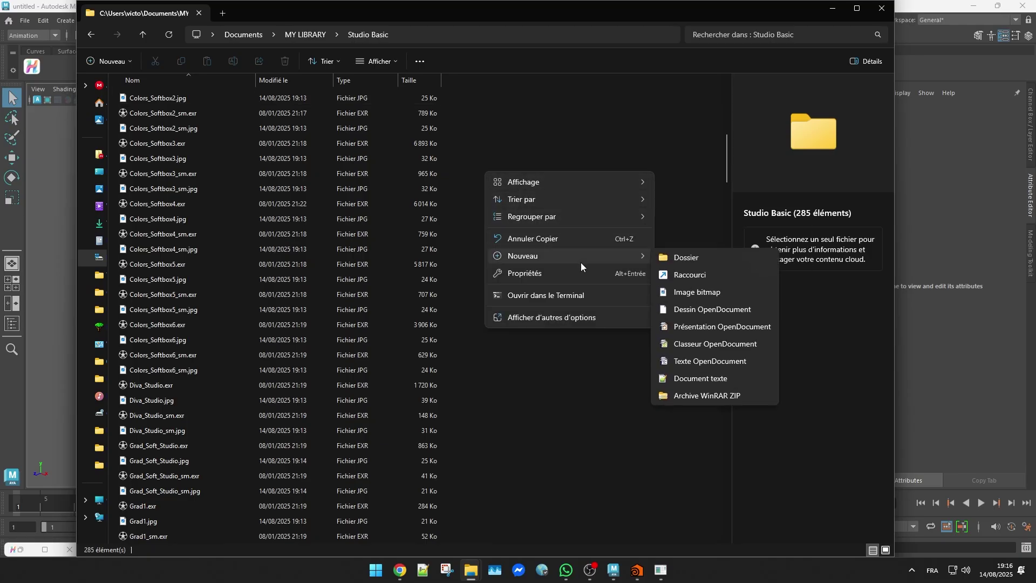
pyautogui.click(683, 257)
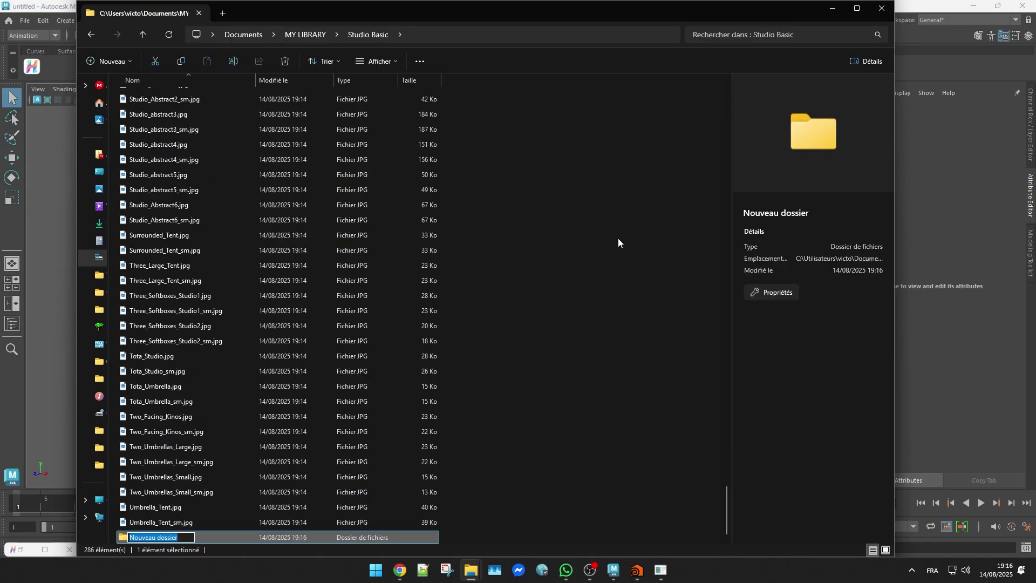
pyautogui.write('Soft Lights')
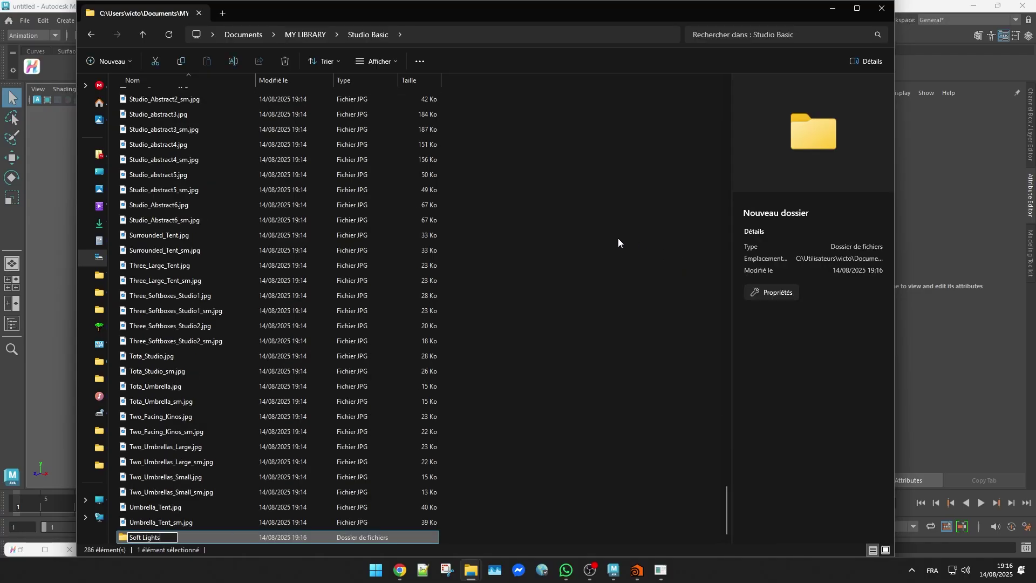
pyautogui.press('Return')
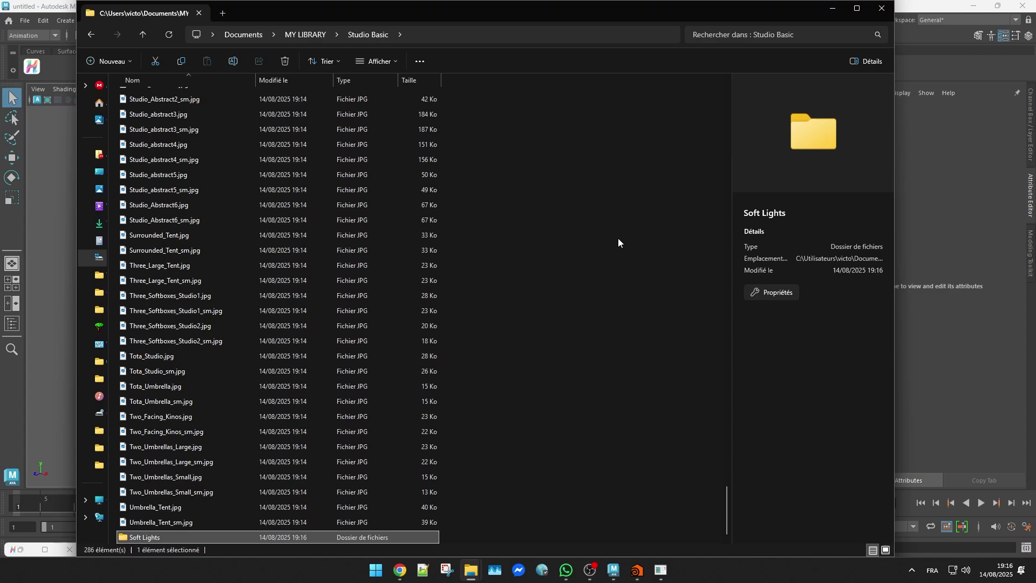
pyautogui.click(615, 307)
# Step: Switch to HDR Converter Pro and set Studio Basic as the source folder of the Filter and Move function
pyautogui.click(660, 570)
pyautogui.moveTo(362, 116); pyautogui.dragTo(640, 79)
pyautogui.click(723, 109)
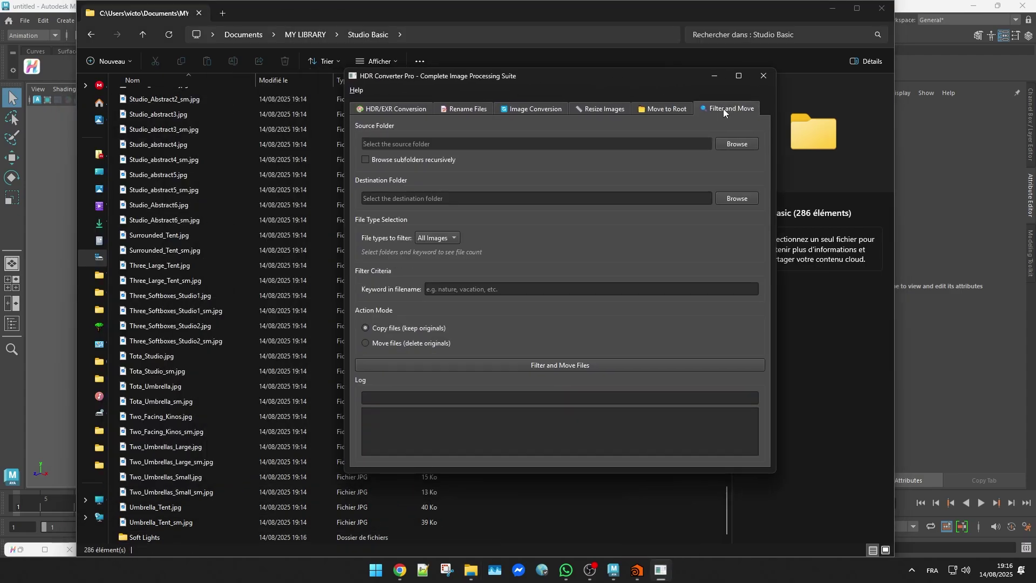
pyautogui.click(451, 38)
pyautogui.hotkey('ctrl', 'c')
pyautogui.click(660, 569)
pyautogui.click(429, 143)
pyautogui.hotkey('ctrl', 'v')
# Step: Set the Filter and Move destination to the Soft Lights subfolder by copying its path from File Explorer
pyautogui.doubleClick(179, 537)
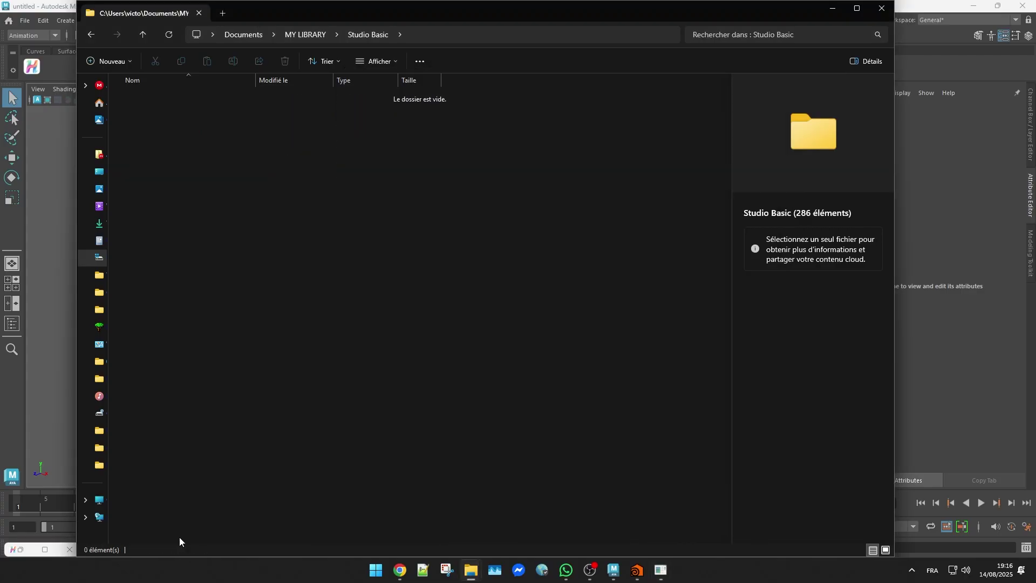
pyautogui.click(475, 35)
pyautogui.hotkey('ctrl', 'c')
pyautogui.click(91, 35)
pyautogui.click(660, 569)
pyautogui.click(444, 199)
pyautogui.hotkey('ctrl', 'v')
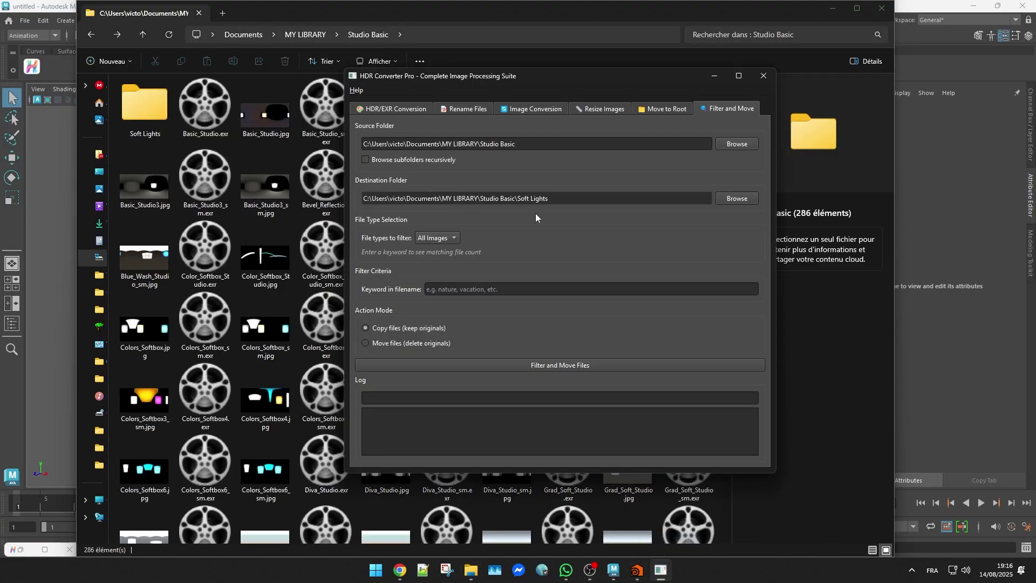
# Step: Move all images with the filename keyword "soft" to the destination, deleting the originals, and check the Soft Lights folder
pyautogui.click(489, 291)
pyautogui.write('soft')
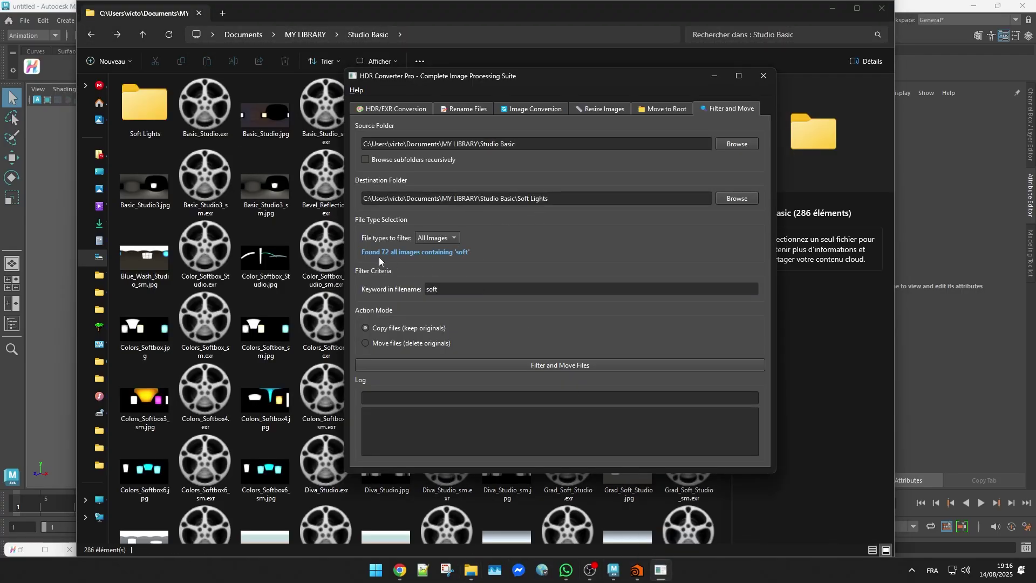
pyautogui.click(416, 343)
pyautogui.click(423, 365)
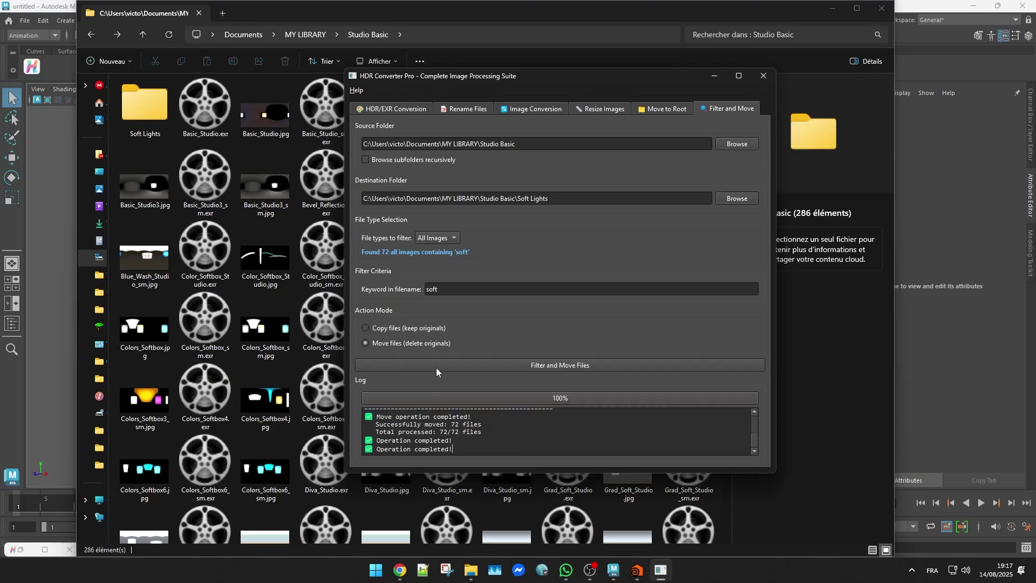
pyautogui.doubleClick(133, 110)
pyautogui.click(360, 36)
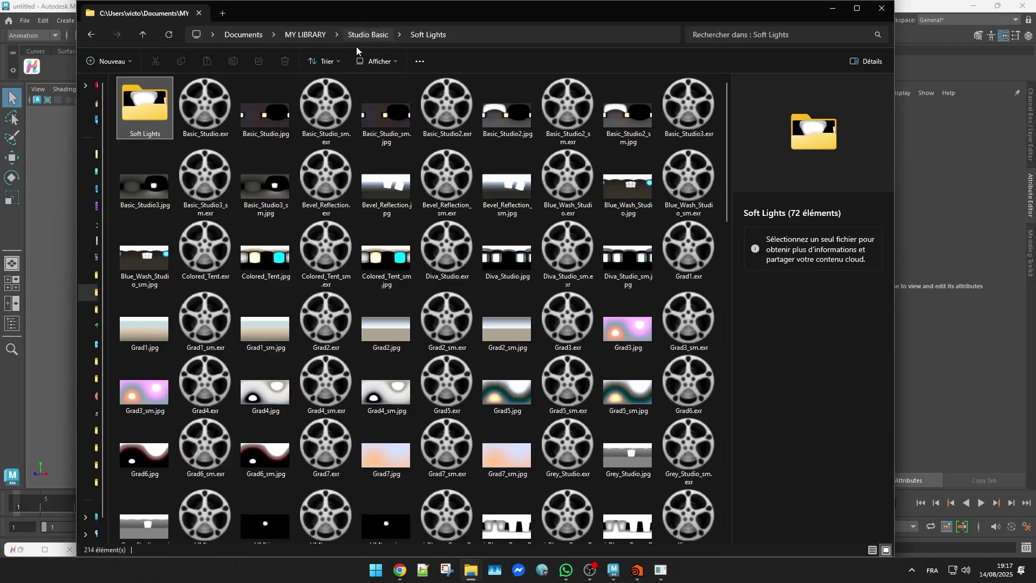
# Step: Switch to Maya, launch HDRI Manager and browse the thumbnails of the Soft Lights sub folder
pyautogui.click(614, 570)
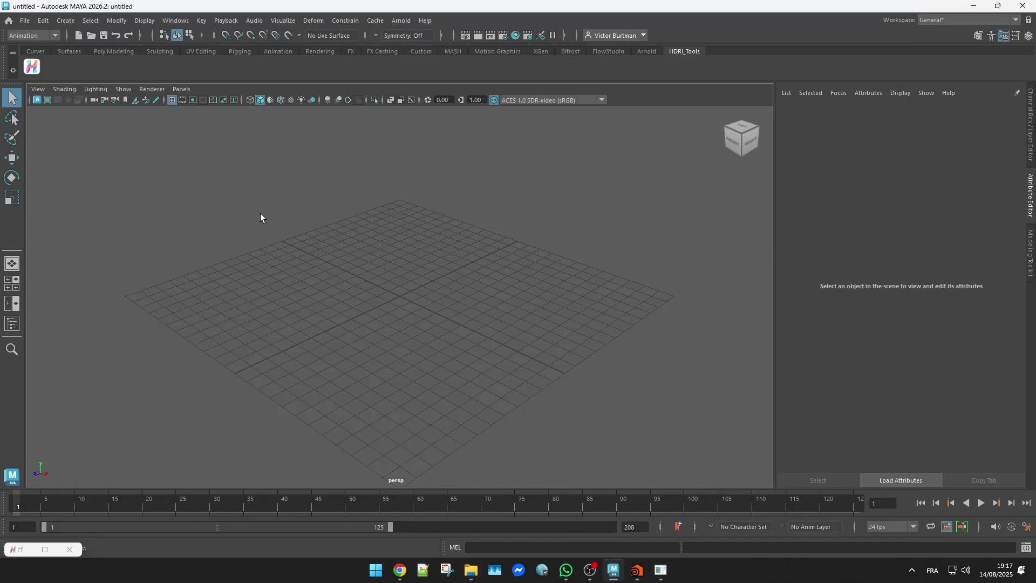
pyautogui.click(32, 67)
pyautogui.click(409, 183)
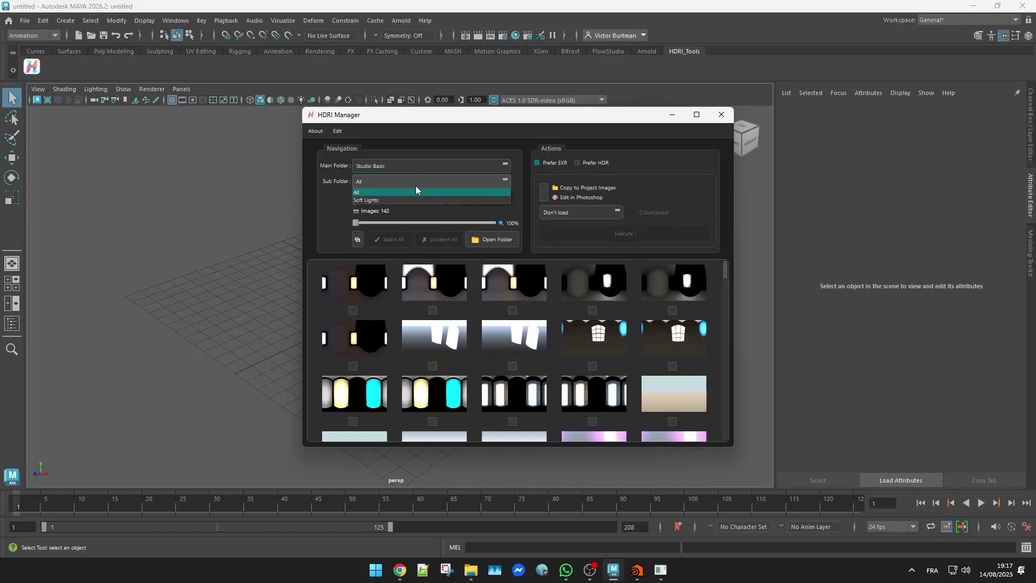
pyautogui.click(423, 199)
pyautogui.scroll(-5, 507, 332)
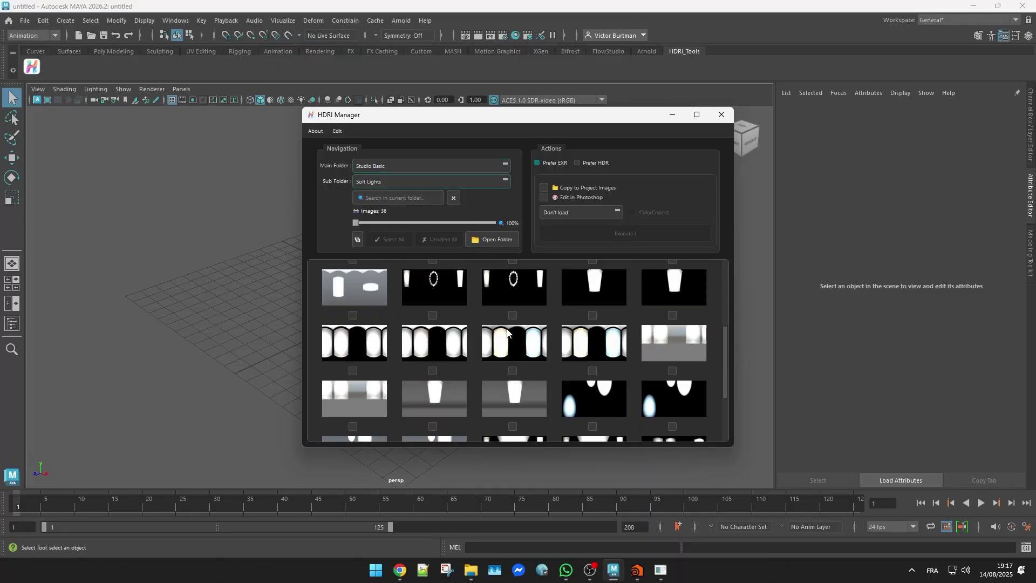
pyautogui.scroll(5, 507, 332)
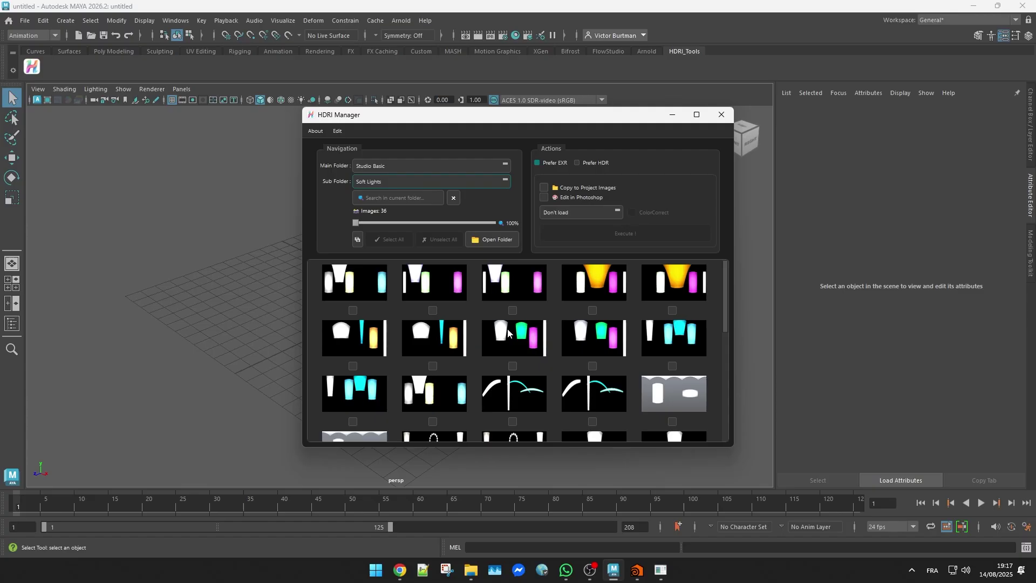
pyautogui.scroll(-5, 507, 328)
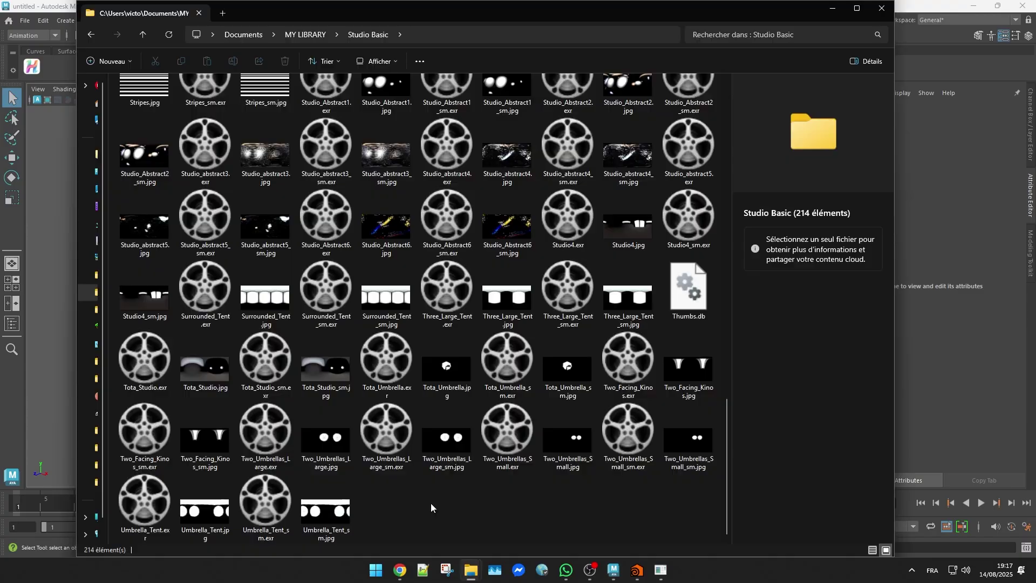
# Step: Create a subfolder named "Abstract" inside the Studio Basic folder and open it
pyautogui.rightClick(431, 501)
pyautogui.moveTo(518, 431)
pyautogui.click(631, 273)
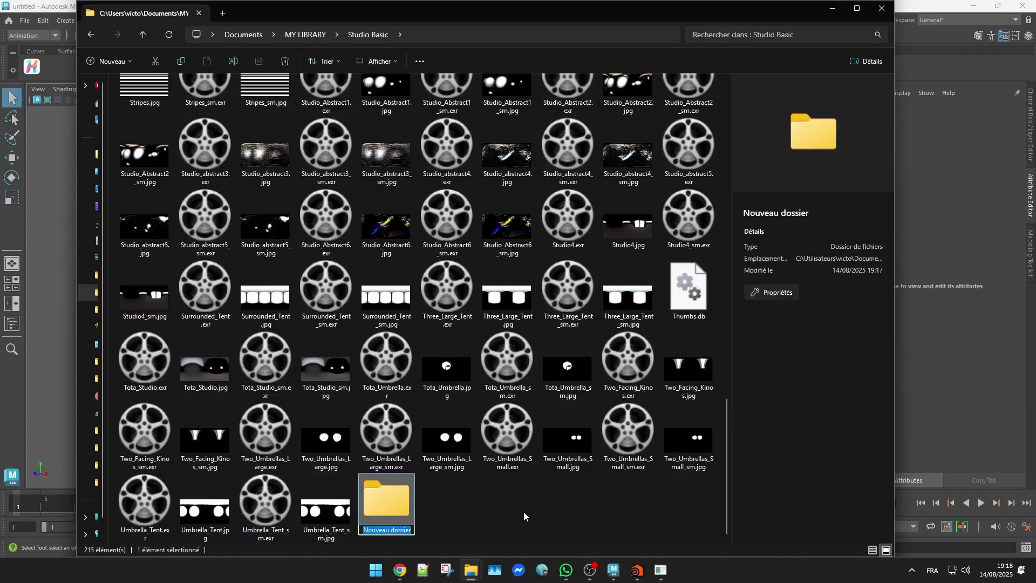
pyautogui.write('Abstract')
pyautogui.press('Return')
pyautogui.press('Return')
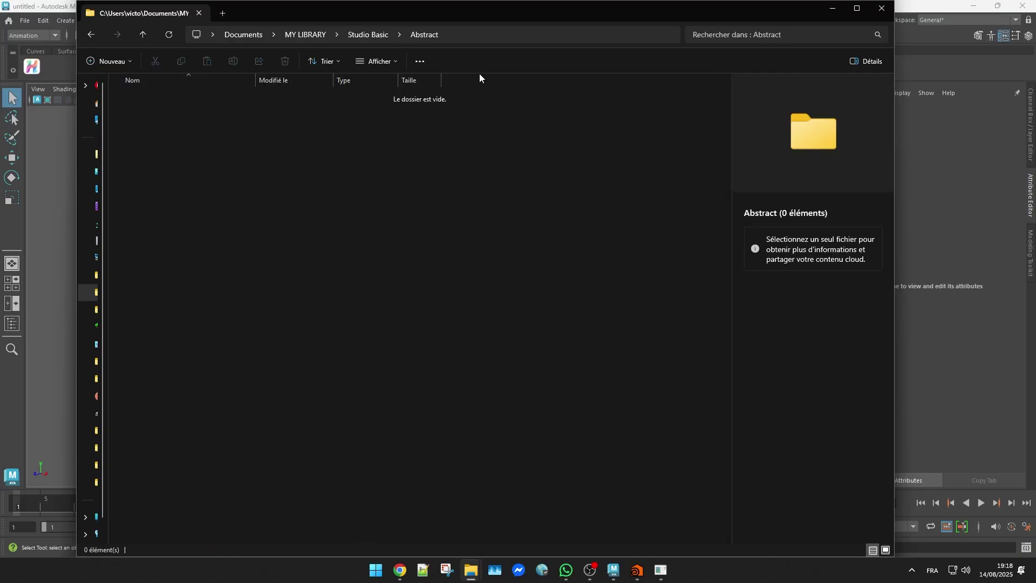
# Step: Copy the Abstract folder's path and set it as the Filter and Move destination in HDR Converter Pro
pyautogui.click(479, 34)
pyautogui.click(89, 34)
pyautogui.click(660, 570)
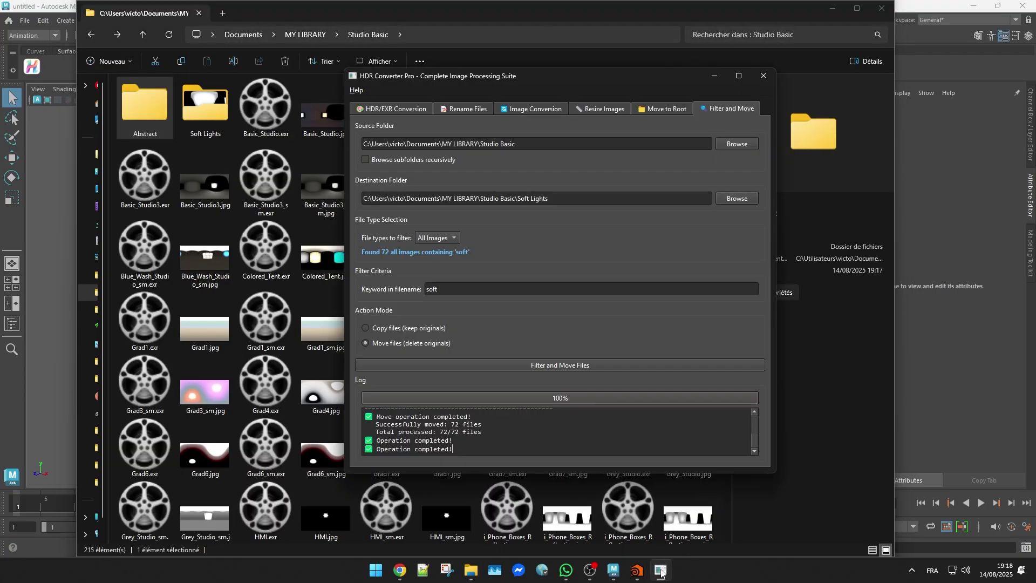
pyautogui.moveTo(567, 199); pyautogui.dragTo(343, 205)
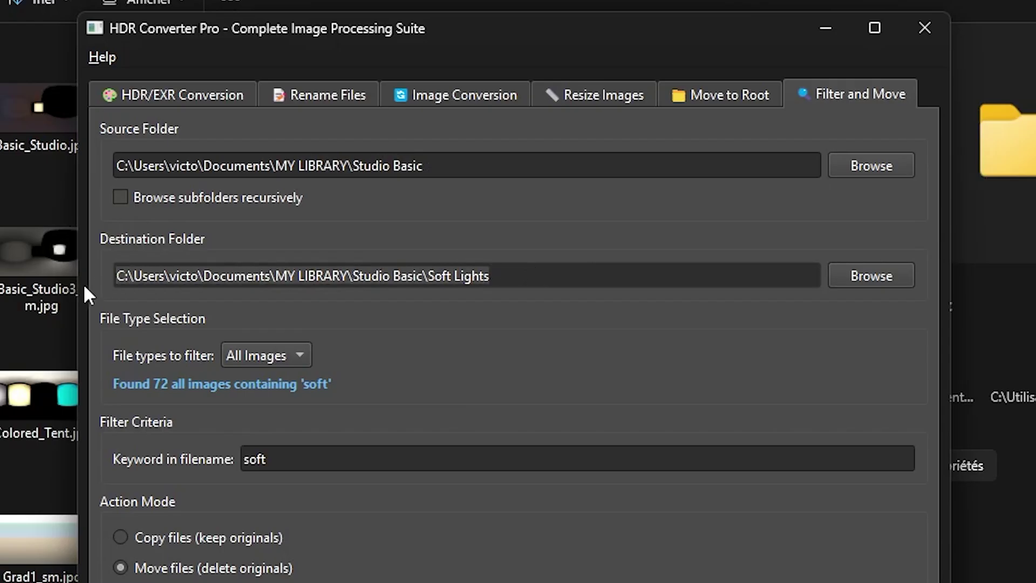
pyautogui.hotkey('ctrl', 'v')
# Step: Move the images with the filename keyword "abstract" to the destination and open the Abstract folder to check them
pyautogui.doubleClick(298, 458)
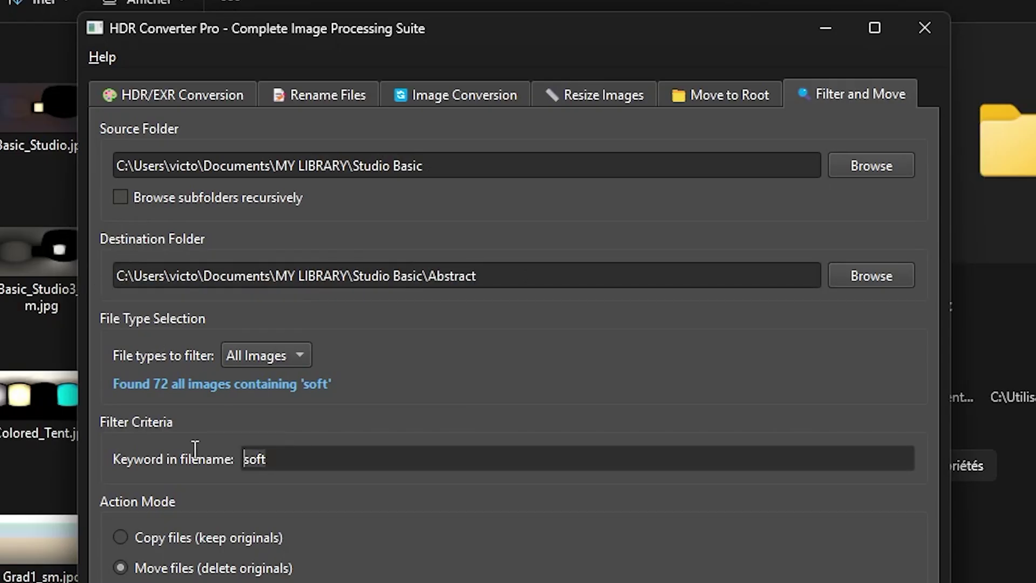
pyautogui.write('abstract')
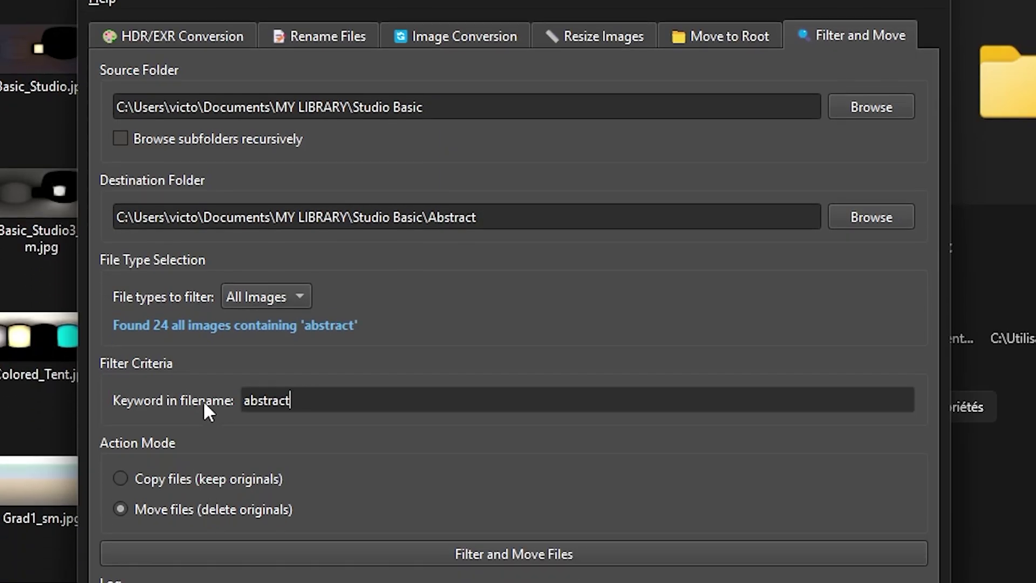
pyautogui.click(409, 380)
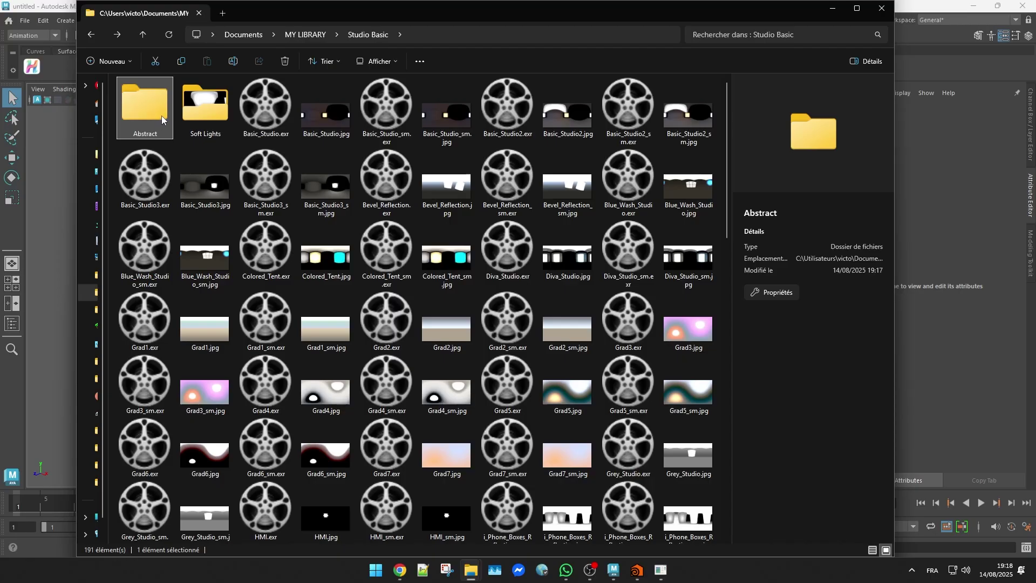
pyautogui.doubleClick(161, 117)
# Step: Return to Maya and display the Abstract sub folder of Studio Basic in HDRI Manager
pyautogui.click(614, 570)
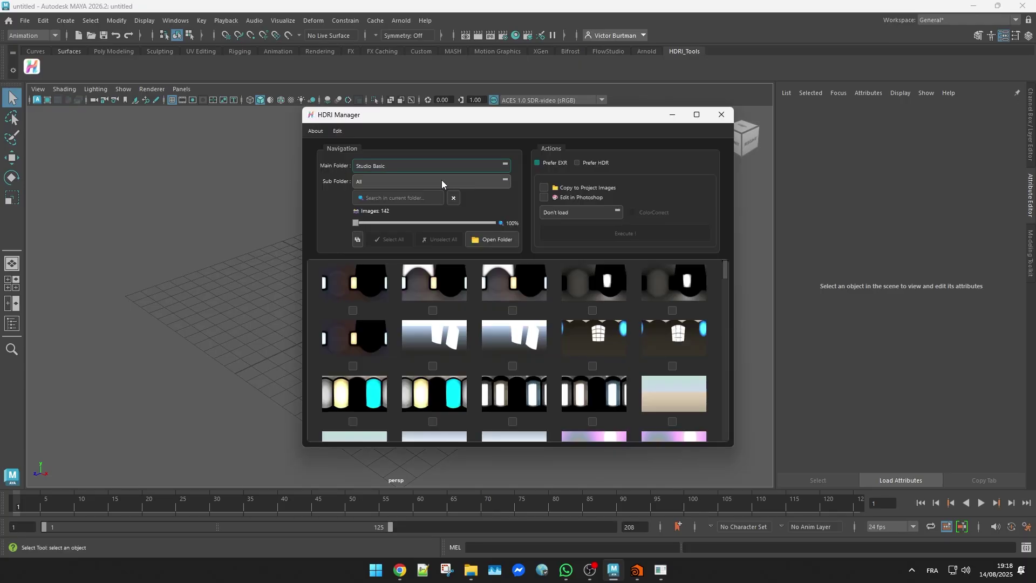
pyautogui.click(441, 181)
pyautogui.click(451, 203)
pyautogui.click(431, 181)
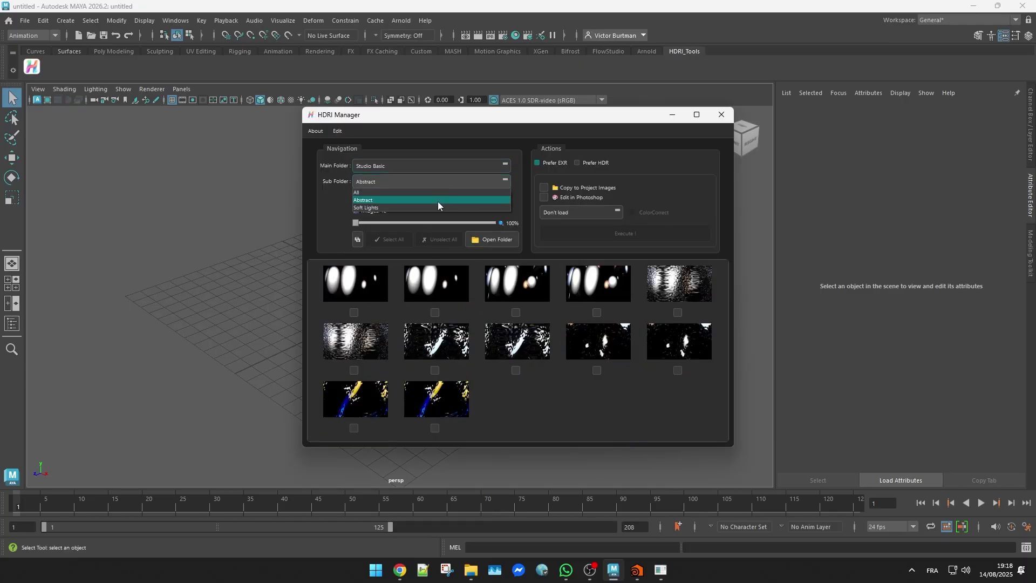
pyautogui.click(439, 203)
pyautogui.scroll(-3, 549, 362)
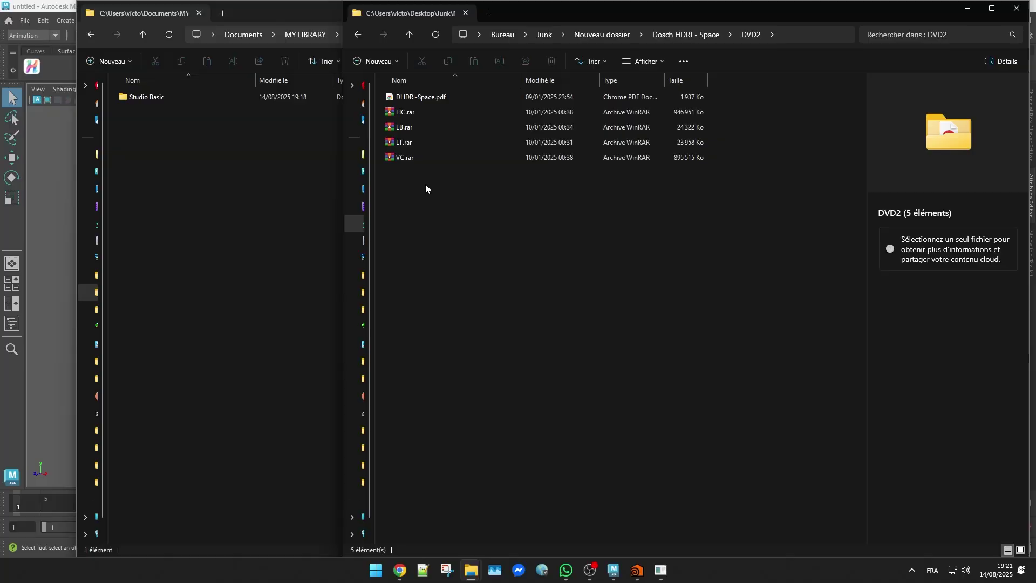
# Step: Extract the HC, LB, LT and VC archives in the DVD2 folder, each into its own separate folder
pyautogui.moveTo(425, 185); pyautogui.dragTo(411, 112)
pyautogui.rightClick(413, 113)
pyautogui.click(487, 302)
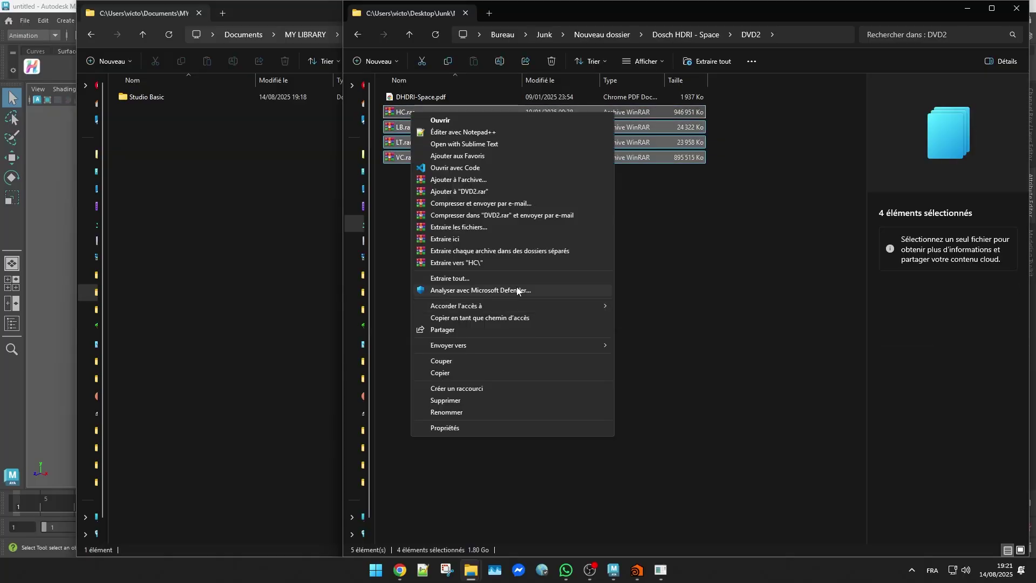
pyautogui.click(503, 251)
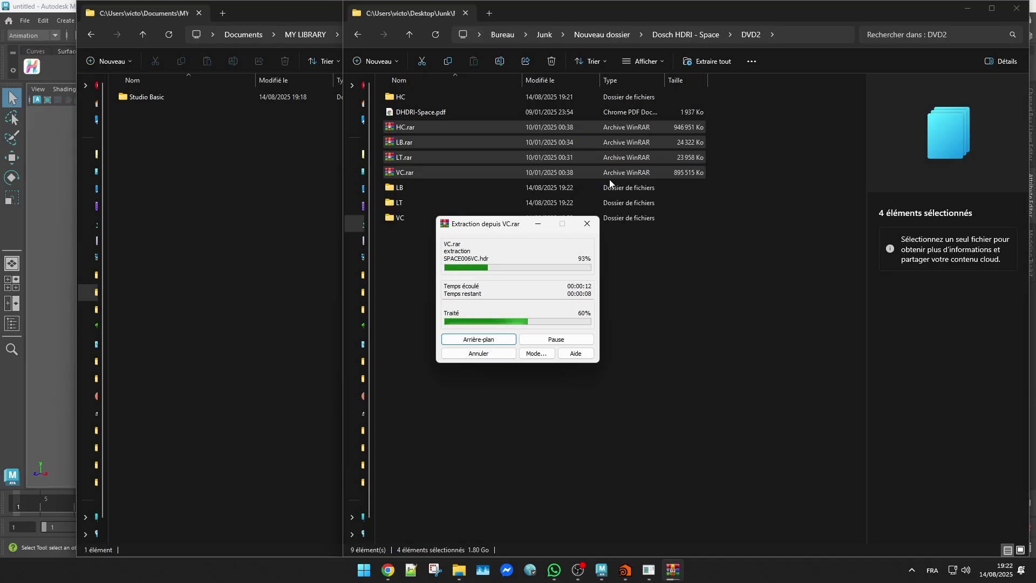
# Step: Open the DVD1 folder of Dosch HDRI - Space and extract its five RAR archives into separate folders
pyautogui.click(677, 35)
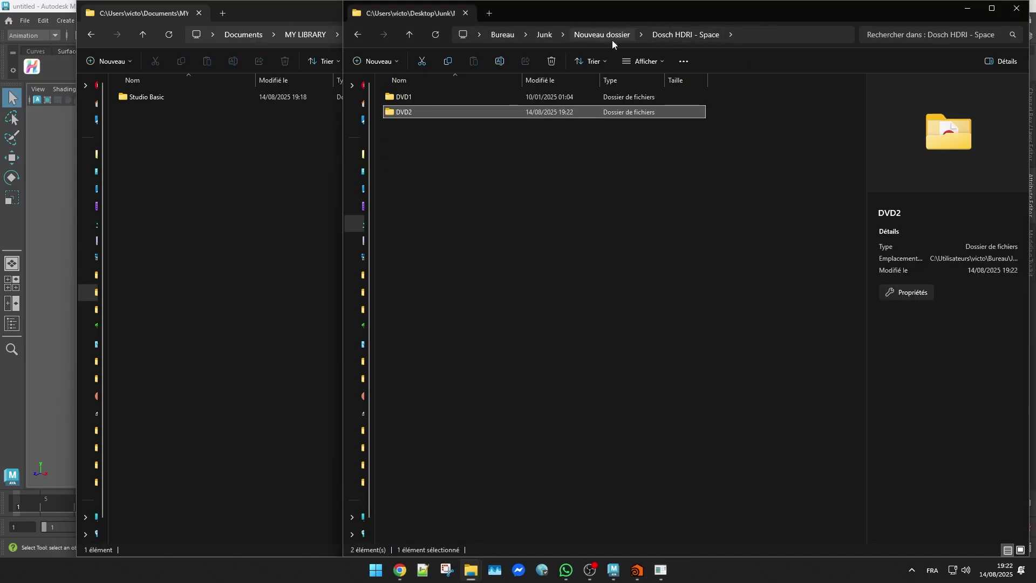
pyautogui.doubleClick(431, 97)
pyautogui.moveTo(475, 226); pyautogui.dragTo(425, 147)
pyautogui.rightClick(431, 146)
pyautogui.click(486, 329)
pyautogui.click(518, 286)
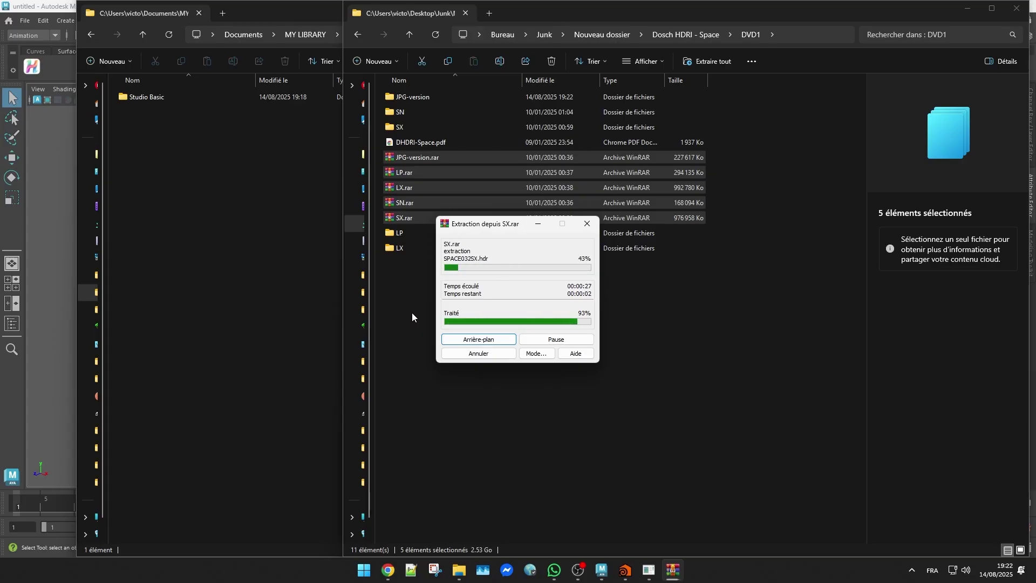
# Step: Copy the Dosch HDRI - Space folder path and set it as the main folder of Move to Root in HDR Converter Pro
pyautogui.click(685, 35)
pyautogui.click(770, 34)
pyautogui.click(660, 570)
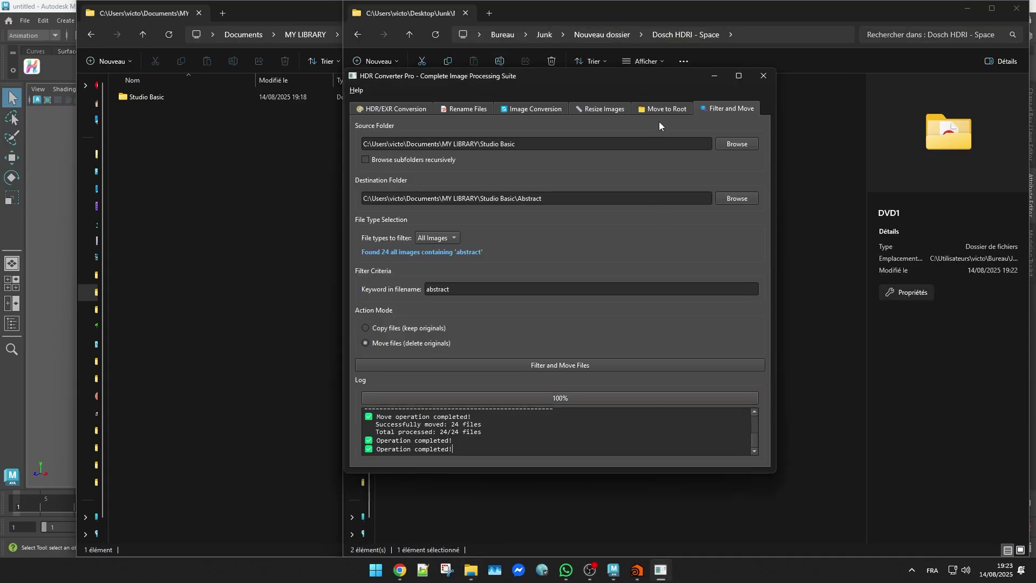
pyautogui.click(662, 109)
pyautogui.click(640, 143)
pyautogui.hotkey('ctrl', 'v')
# Step: Move all file types from the subfolders to the root, confirm the operation, and return to the Dosch HDRI - Space folder
pyautogui.click(447, 194)
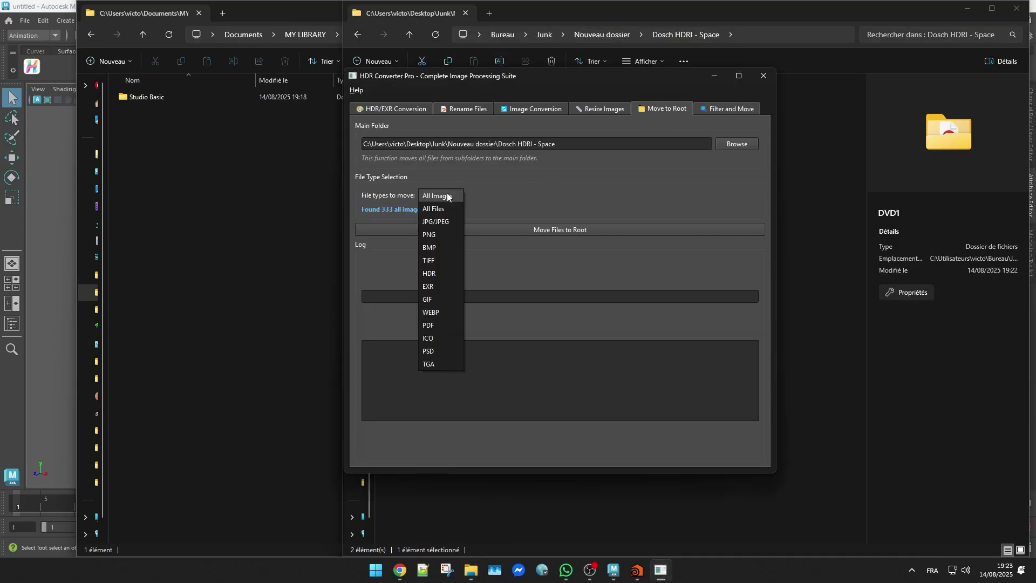
pyautogui.click(446, 206)
pyautogui.click(512, 231)
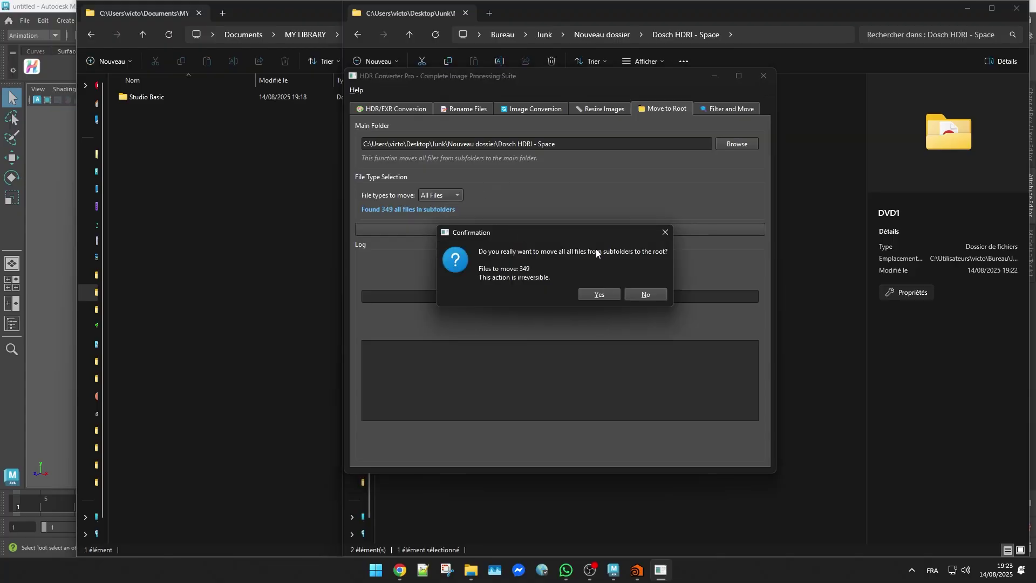
pyautogui.click(600, 295)
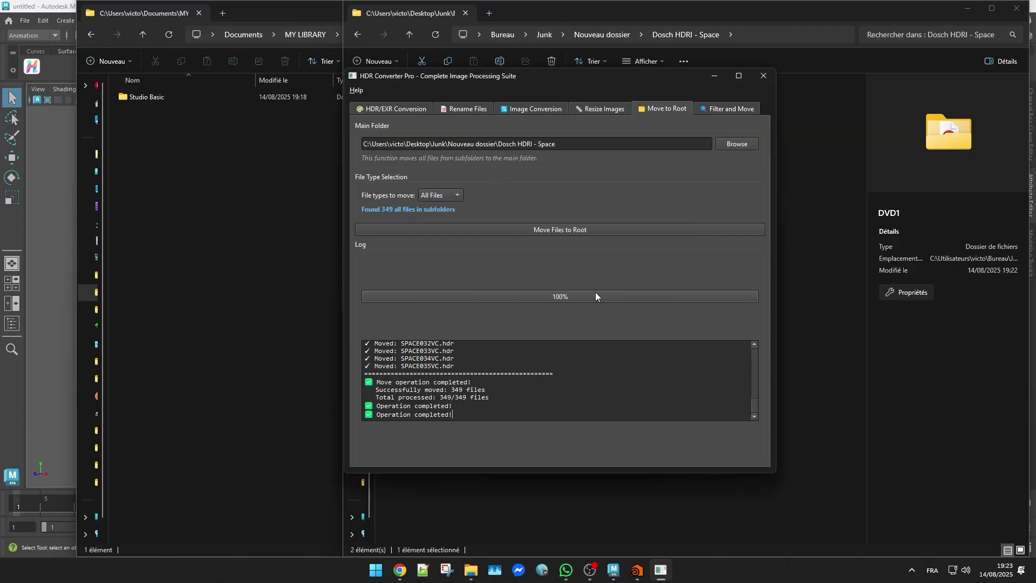
pyautogui.click(713, 76)
pyautogui.click(756, 335)
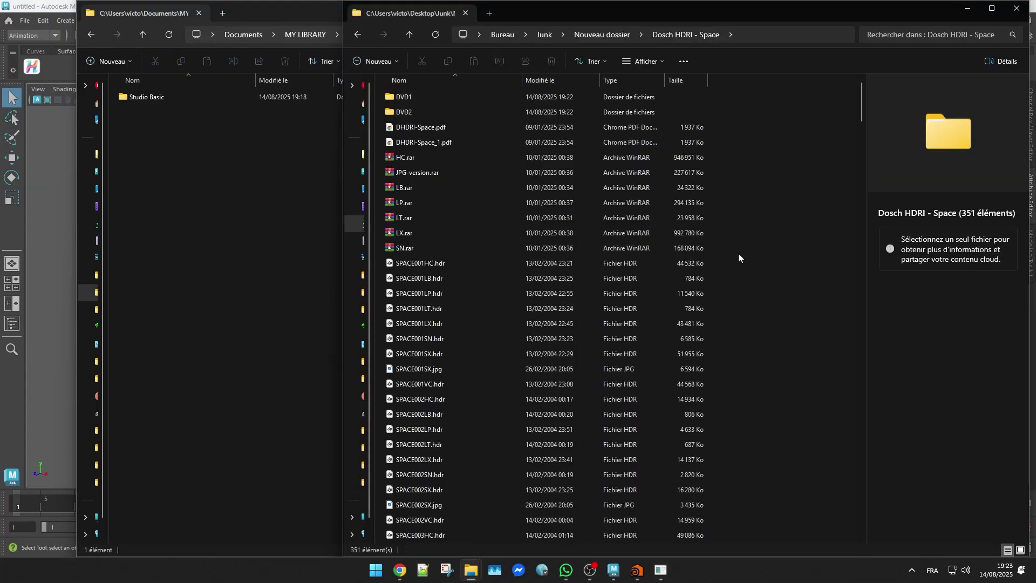
# Step: Sort the Dosch HDRI - Space folder by type and delete everything except the HDR files
pyautogui.click(455, 157)
pyautogui.keyDown('shift'); pyautogui.click(426, 248); pyautogui.keyUp('shift')
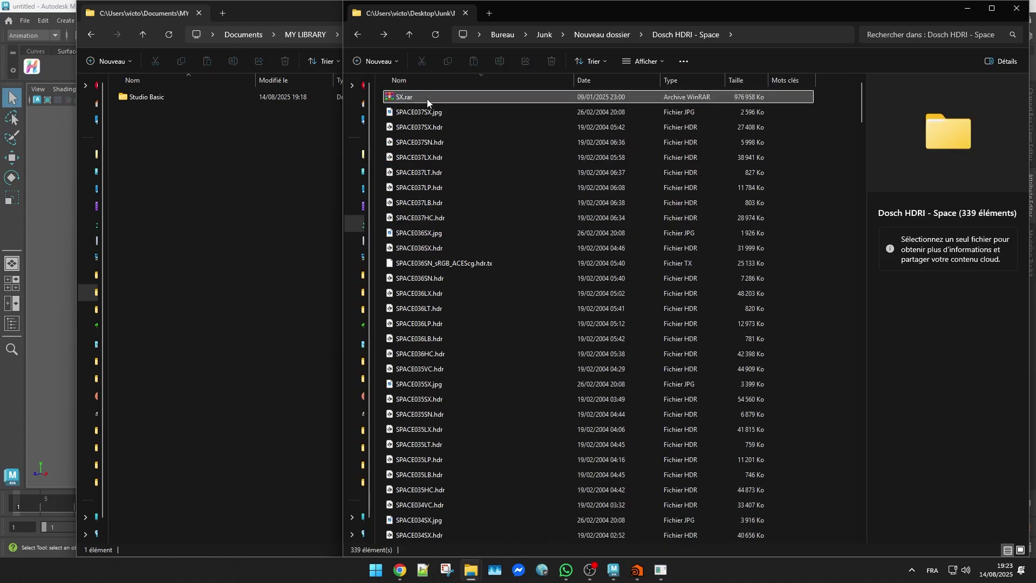
pyautogui.scroll(-15, 488, 250)
pyautogui.click(692, 80)
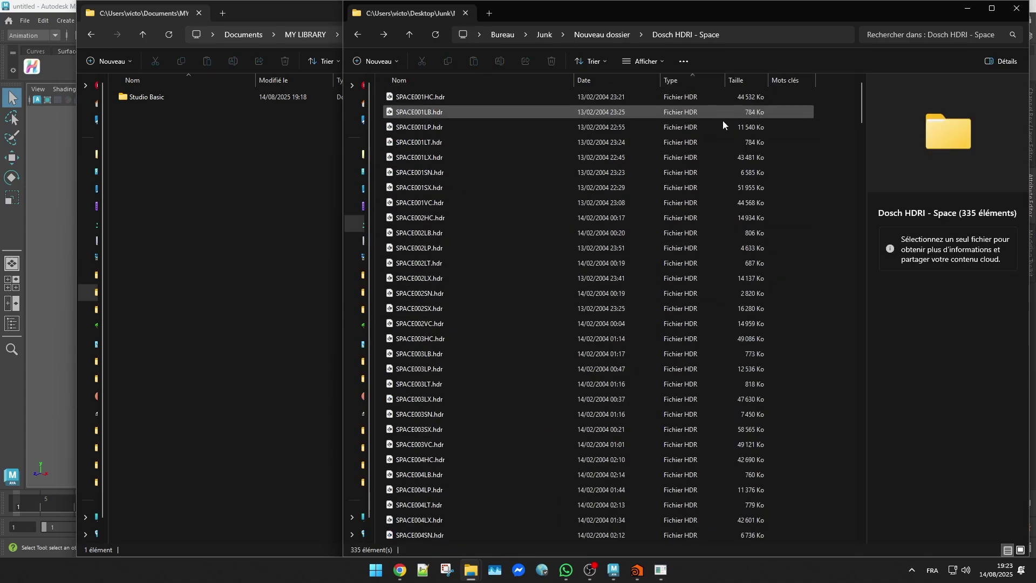
pyautogui.scroll(-20, 679, 278)
pyautogui.click(534, 534)
pyautogui.scroll(8, 681, 302)
pyautogui.keyDown('shift'); pyautogui.click(681, 289); pyautogui.keyUp('shift')
pyautogui.press('Delete')
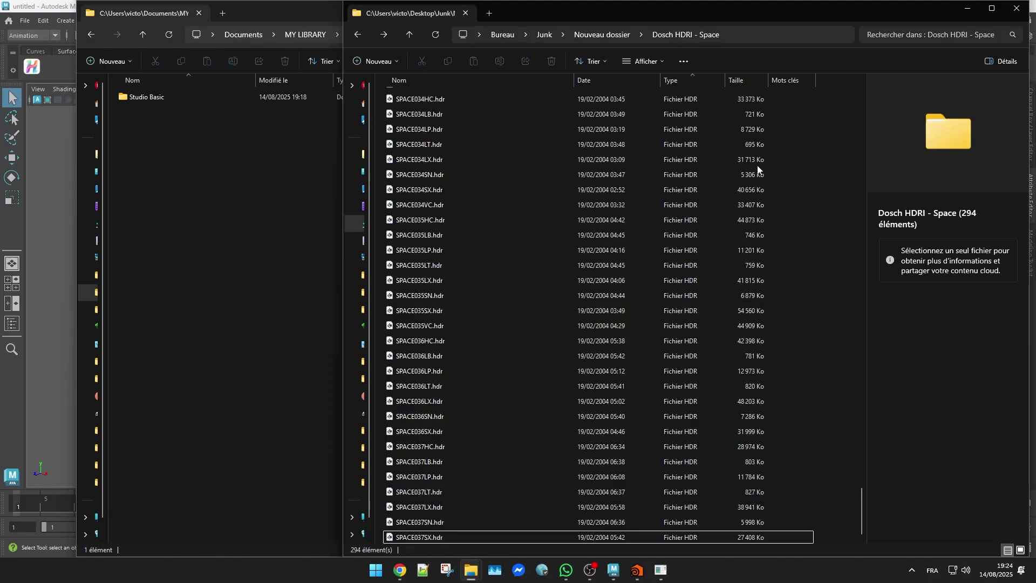
# Step: Set the Dosch HDRI - Space path as the HDR/EXR Conversion folder in HDR Converter Pro and run the conversion
pyautogui.click(775, 30)
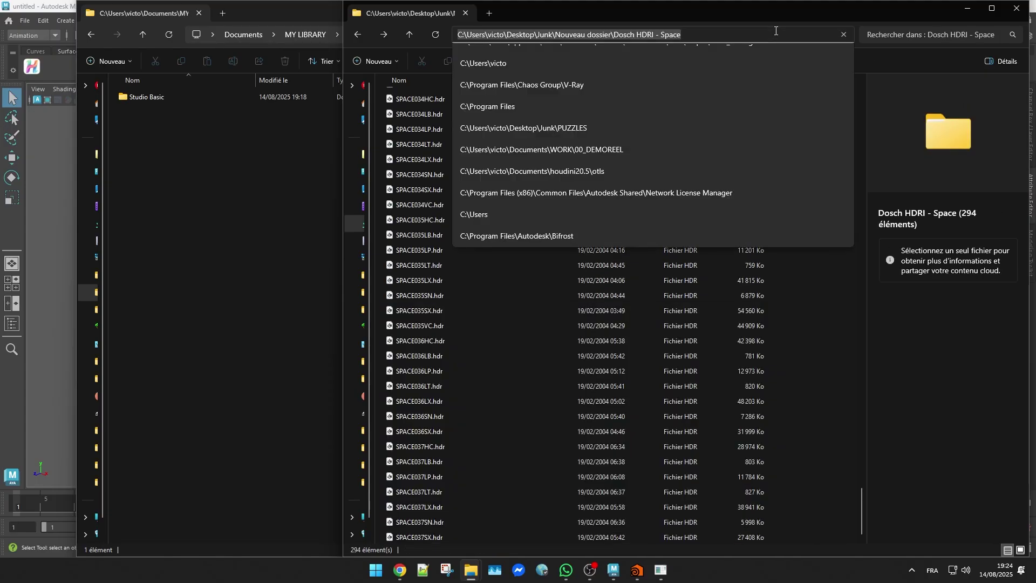
pyautogui.click(662, 571)
pyautogui.click(414, 109)
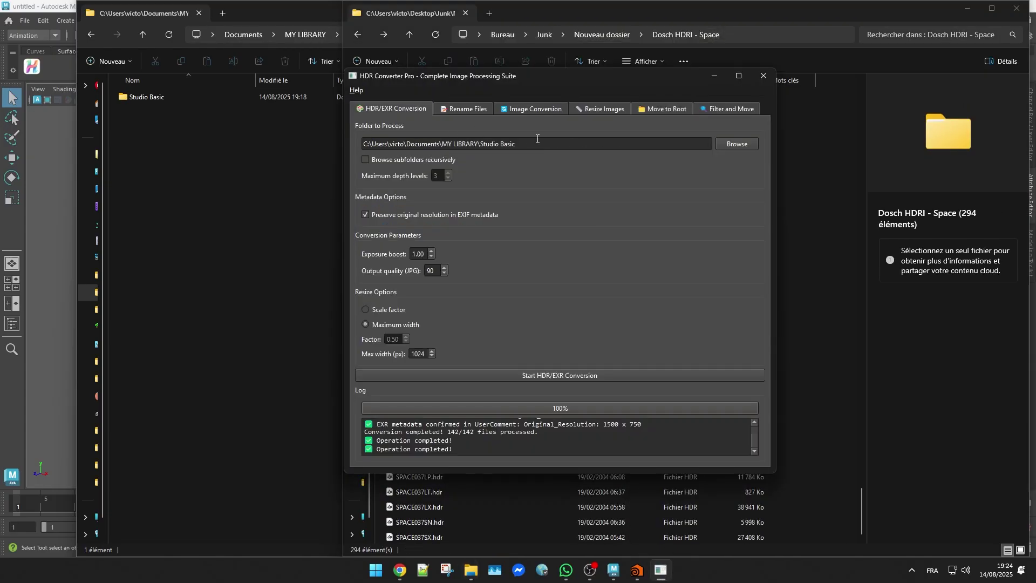
pyautogui.moveTo(536, 141); pyautogui.dragTo(321, 137)
pyautogui.hotkey('ctrl', 'v')
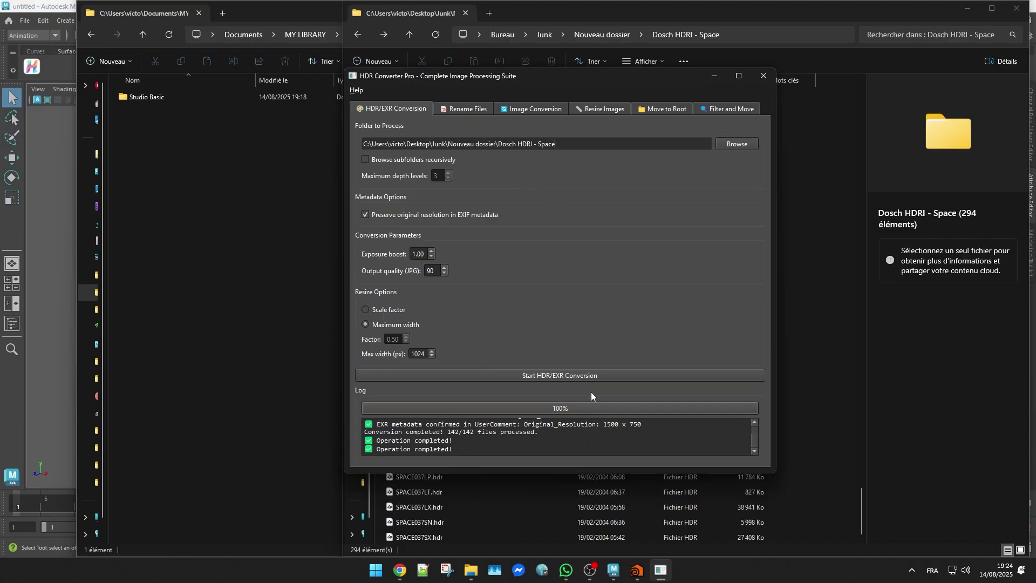
pyautogui.click(588, 376)
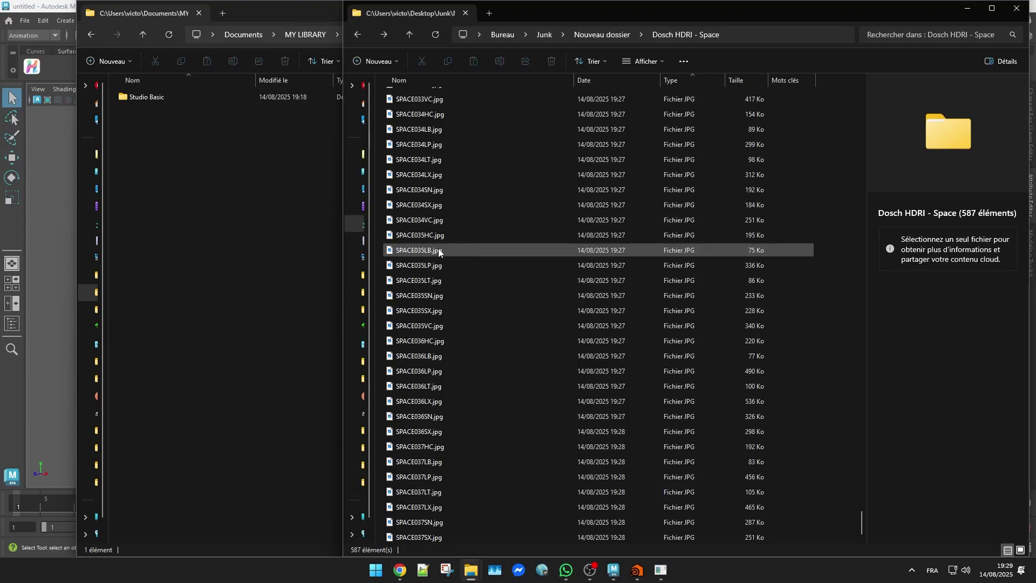
# Step: Move all files from Dosch HDRI - Space into a new folder named DOSH in MY LIBRARY
pyautogui.hotkey('ctrl', 'a')
pyautogui.click(208, 183)
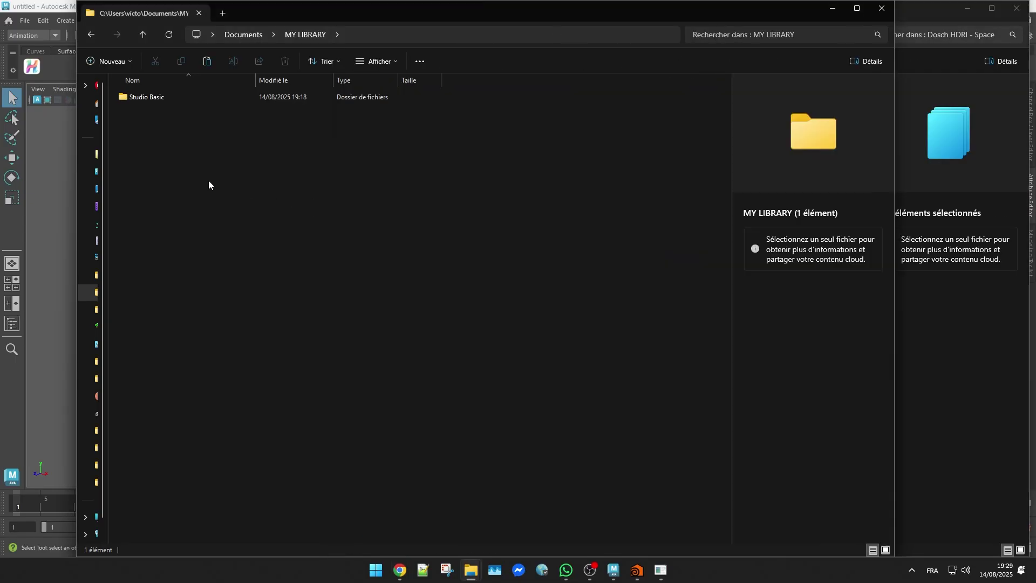
pyautogui.rightClick(201, 162)
pyautogui.moveTo(278, 280)
pyautogui.click(381, 275)
pyautogui.write('DO')
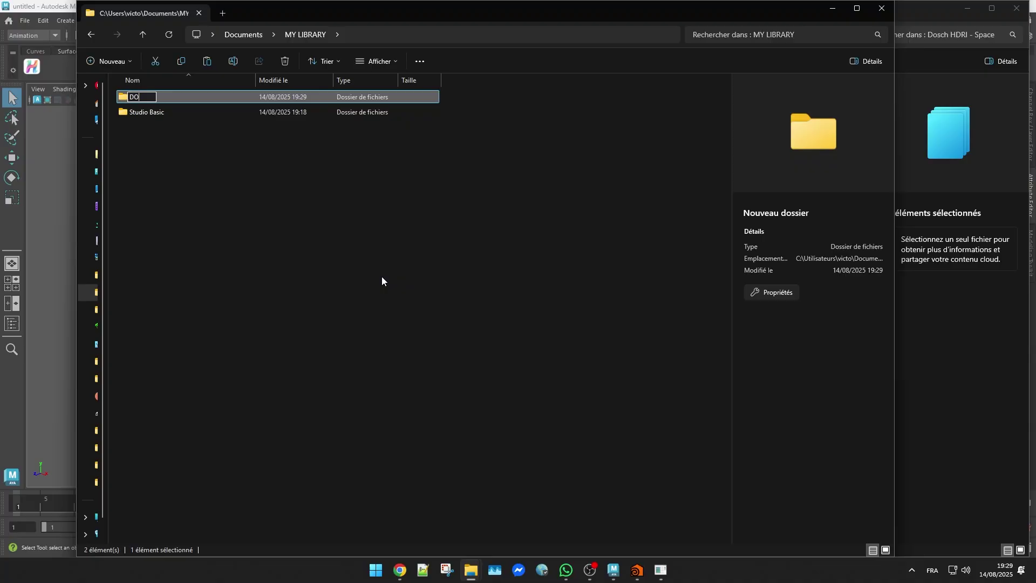
pyautogui.write('SH')
pyautogui.press('Return')
pyautogui.press('Return')
pyautogui.hotkey('ctrl', 'v')
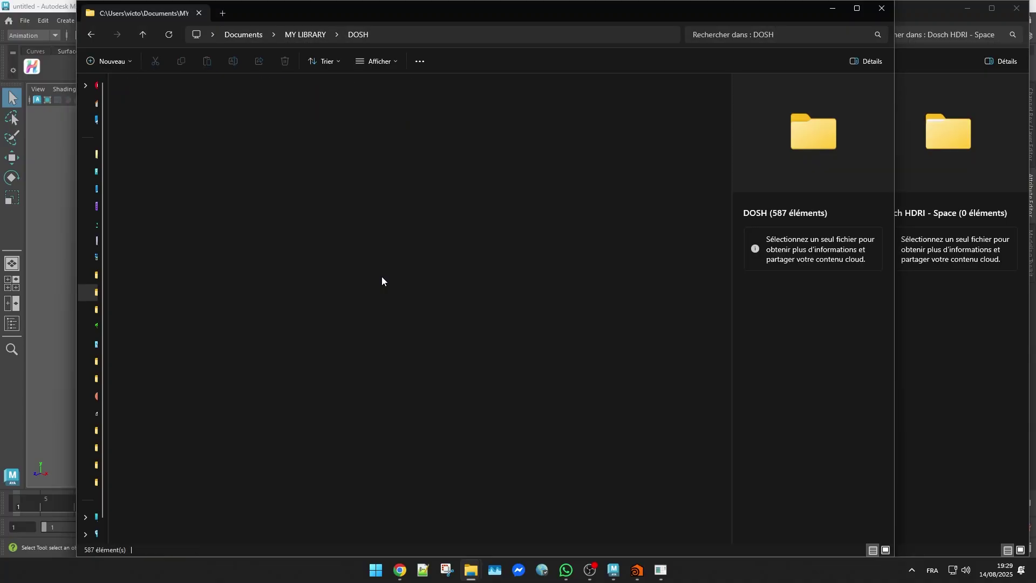
# Step: Switch to Maya, launch HDRI Manager and browse the thumbnails of the DOSH main folder
pyautogui.click(609, 565)
pyautogui.click(39, 71)
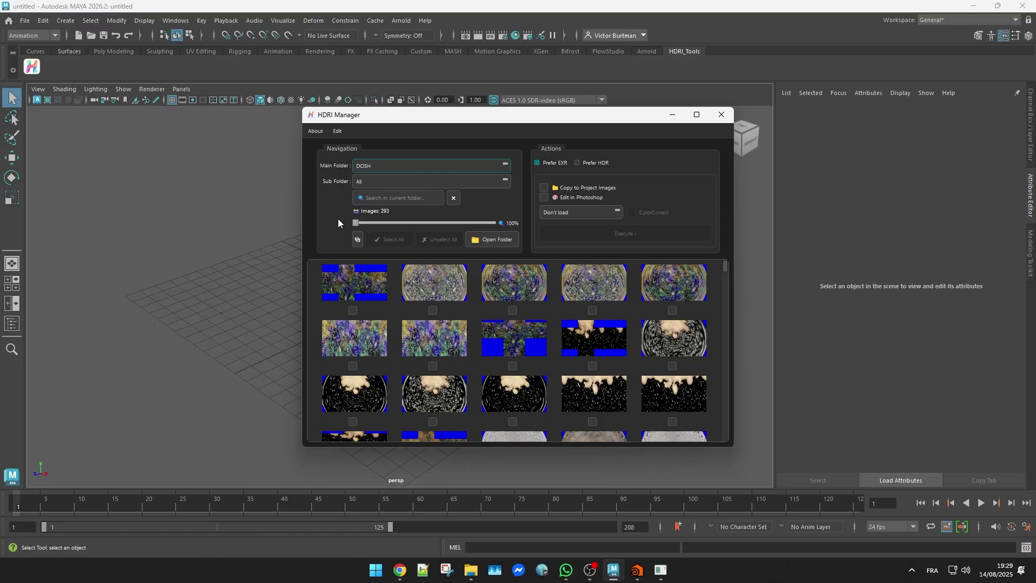
pyautogui.moveTo(725, 267); pyautogui.dragTo(734, 426)
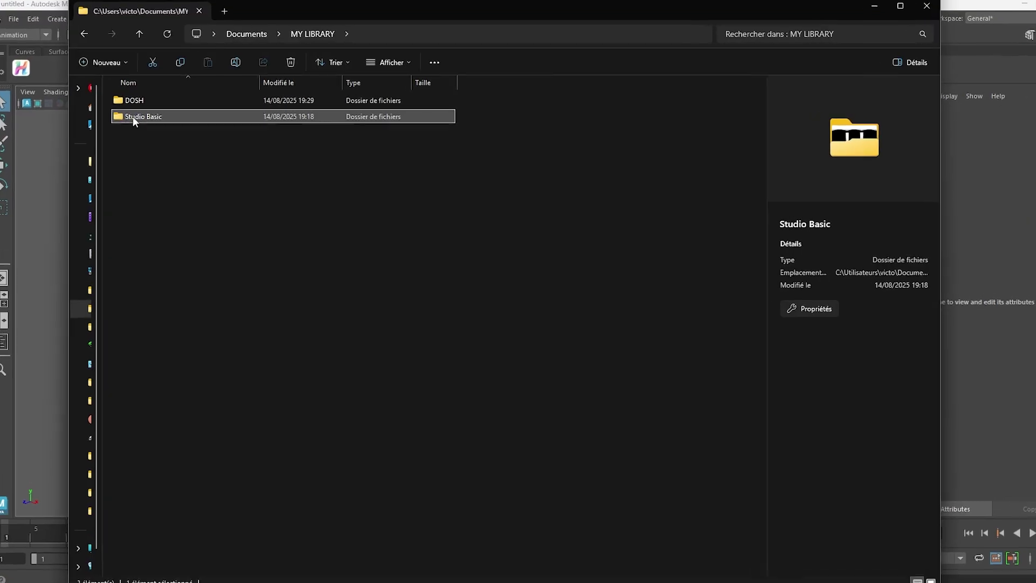
# Step: Rename the library folders as 00_Studio Basic and 01_DOSH, and check their order in HDRI Manager's main folder list
pyautogui.click(133, 116)
pyautogui.press('Home')
pyautogui.write('00_')
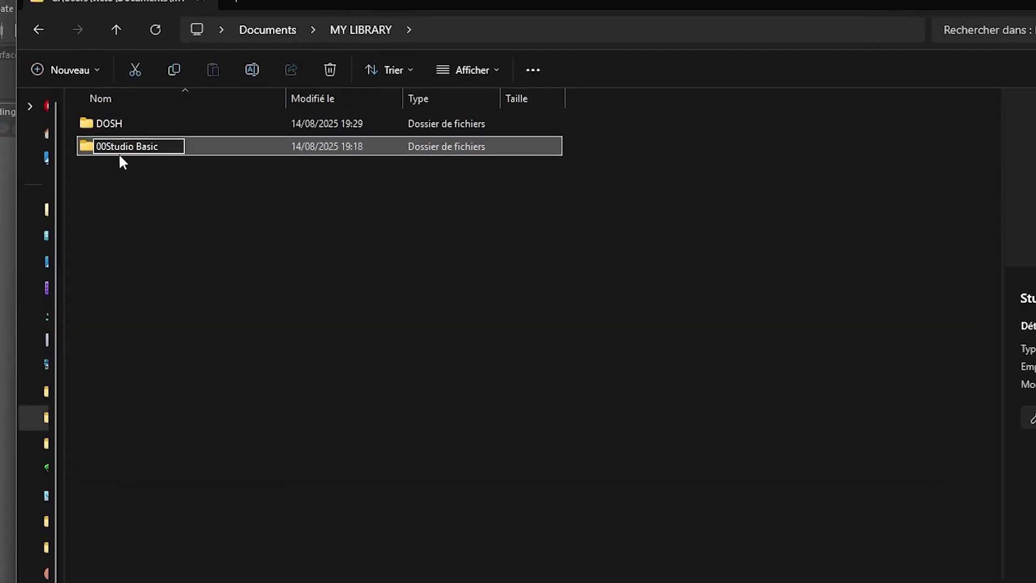
pyautogui.press('Tab')
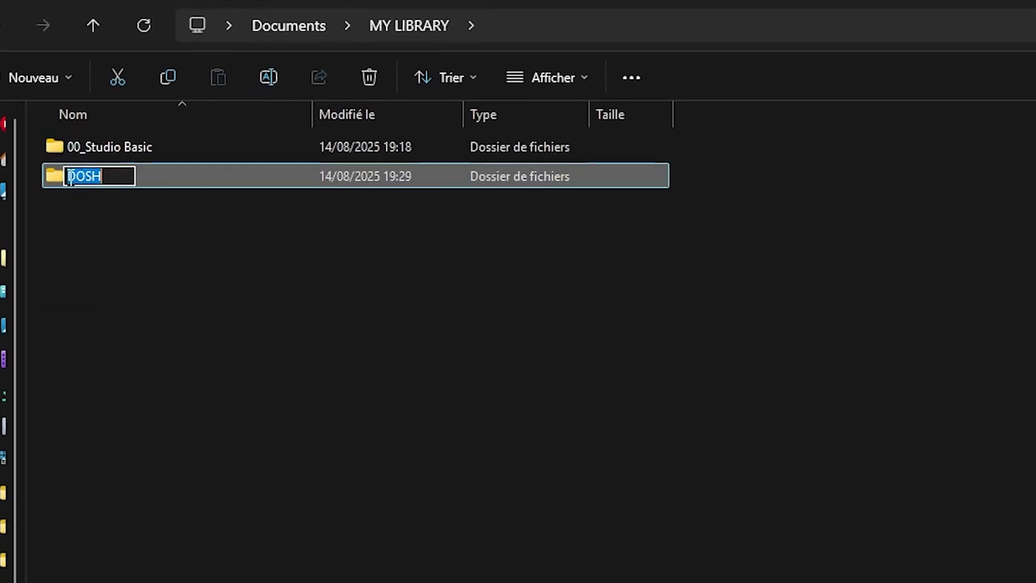
pyautogui.press('Home')
pyautogui.write('01_')
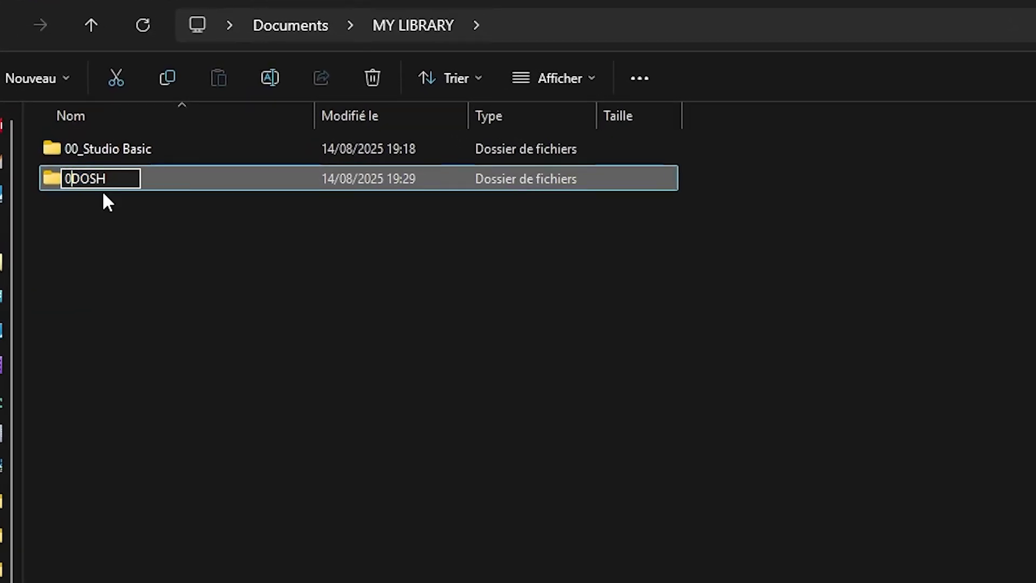
pyautogui.press('Return')
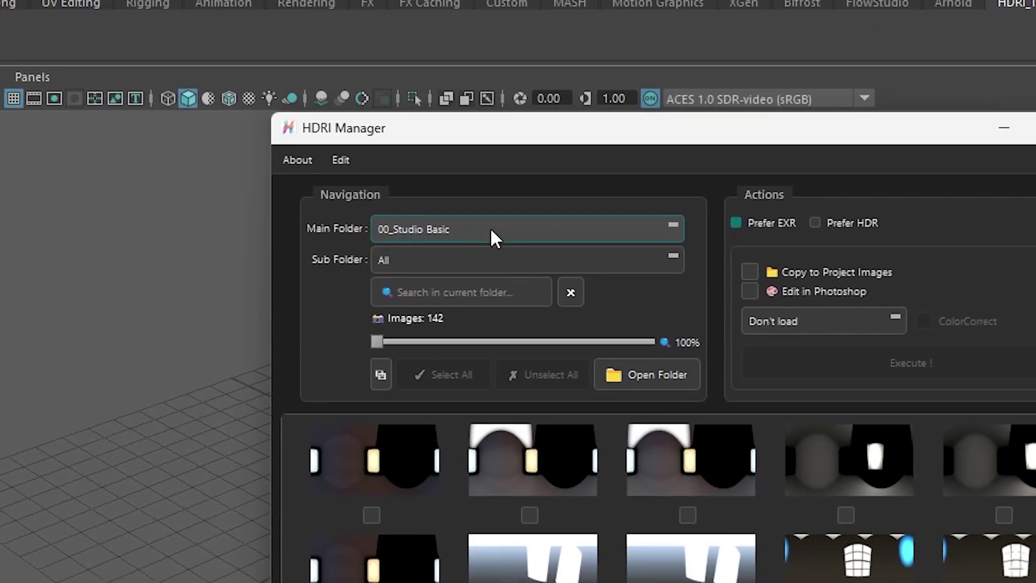
pyautogui.click(488, 229)
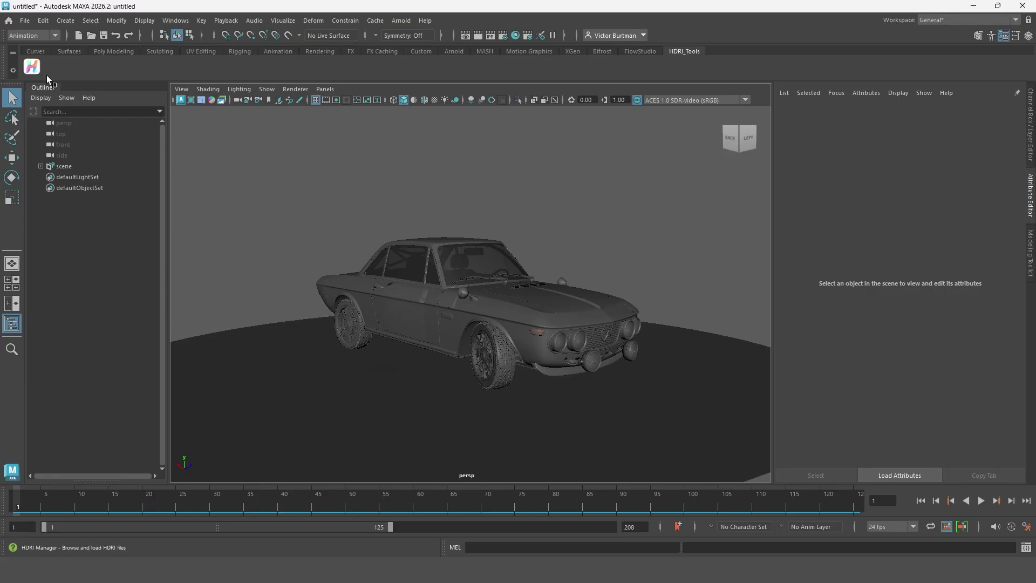
# Step: Launch HDRI Manager in the car scene, browse 01_Poly heaven, and switch the main folder to Greyscale Gorilla to view its images
pyautogui.click(32, 66)
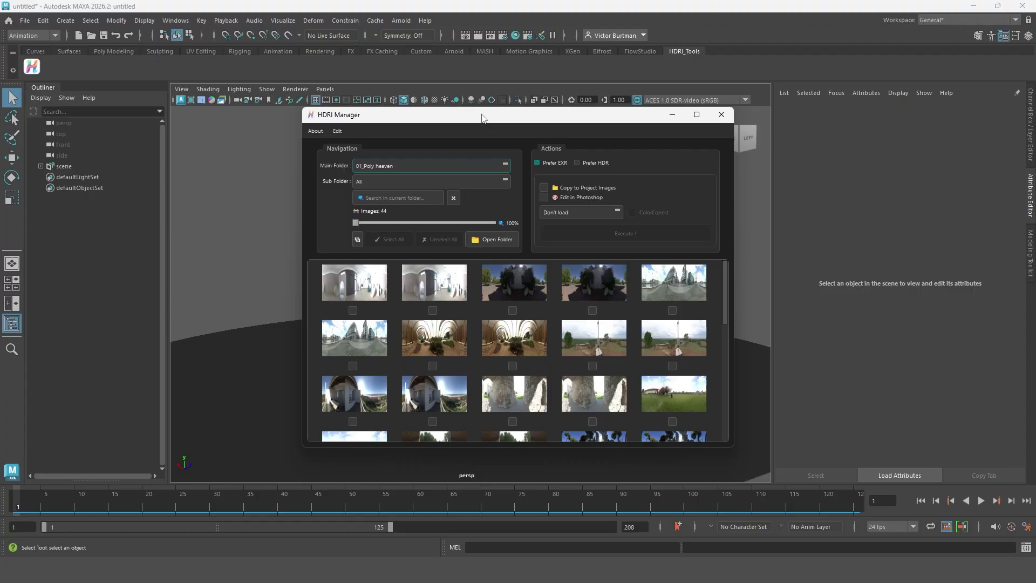
pyautogui.moveTo(504, 117); pyautogui.dragTo(742, 74)
pyautogui.moveTo(988, 243)
pyautogui.mouseDown()
pyautogui.moveTo(989, 321)
pyautogui.moveTo(989, 261)
pyautogui.mouseUp()
pyautogui.scroll(-1, 780, 346)
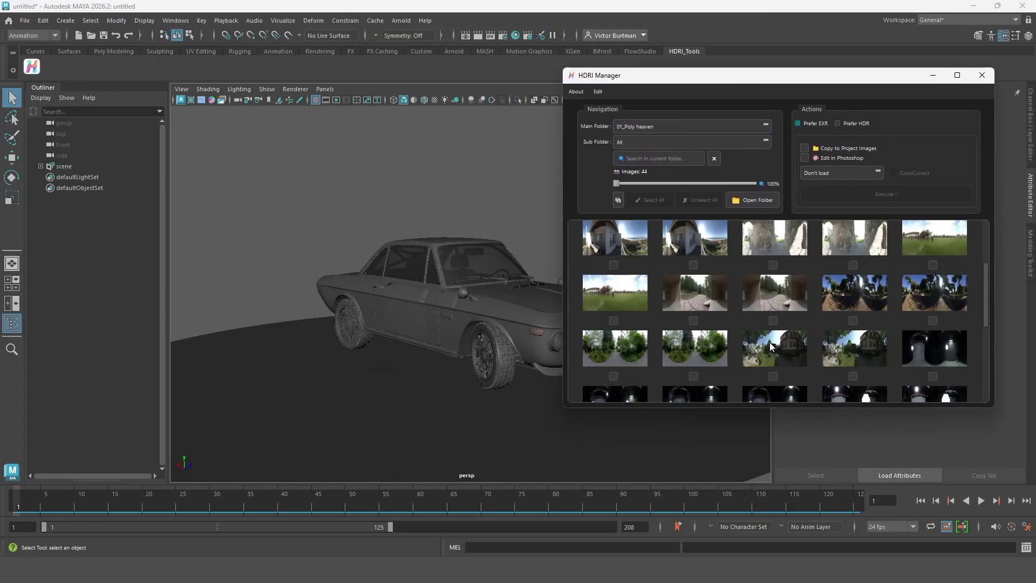
pyautogui.click(659, 125)
pyautogui.click(656, 154)
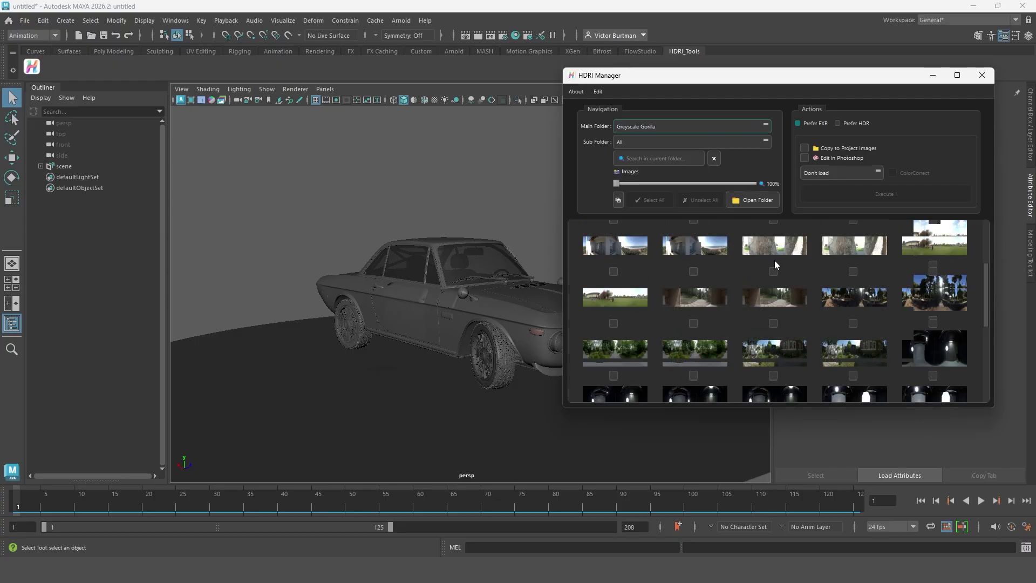
pyautogui.scroll(-9, 796, 280)
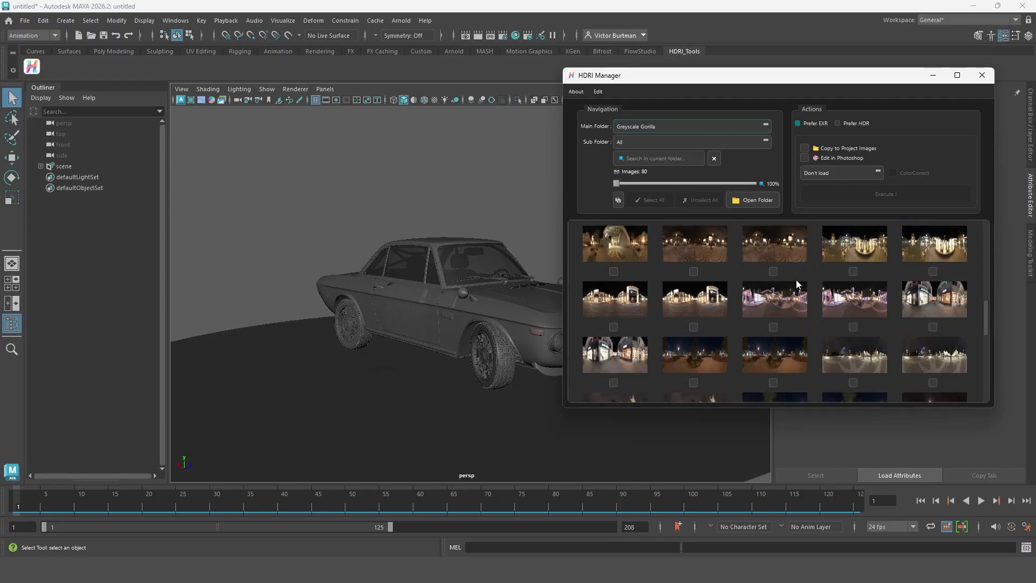
pyautogui.scroll(-2, 796, 279)
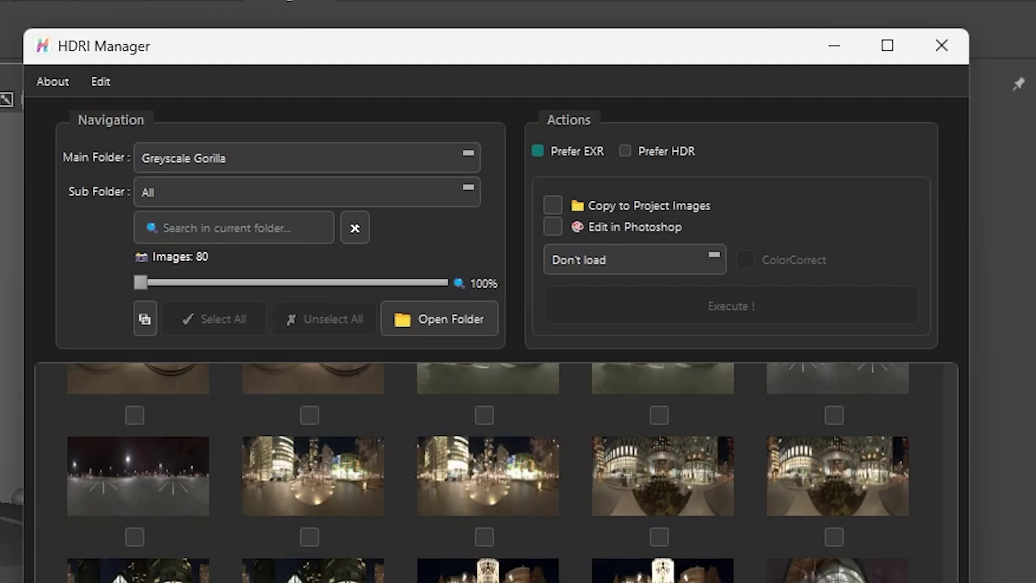
# Step: Load the checked night street HDRI as a DomeLight and minimize HDRI Manager
pyautogui.click(714, 262)
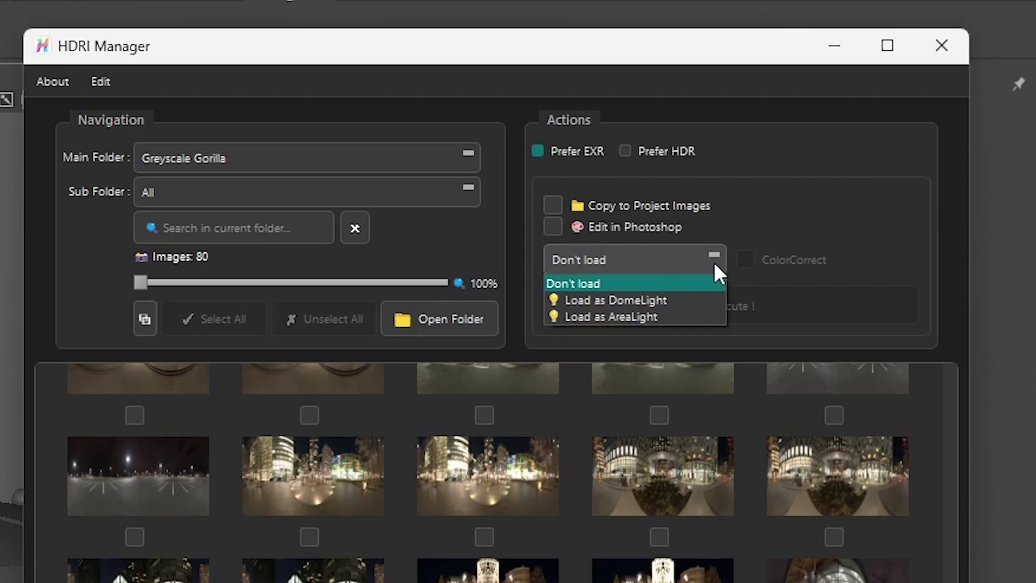
pyautogui.click(714, 300)
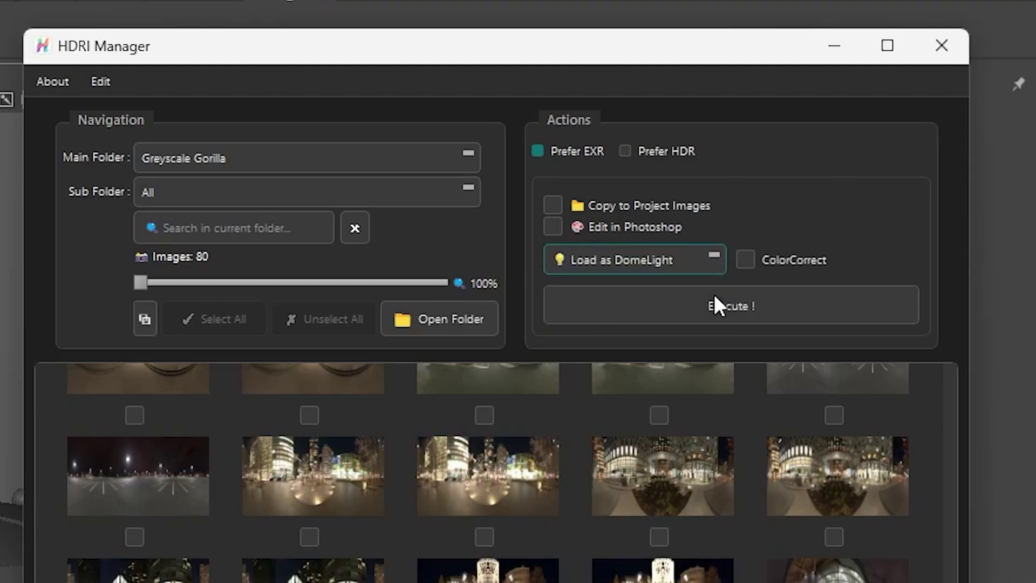
pyautogui.click(783, 307)
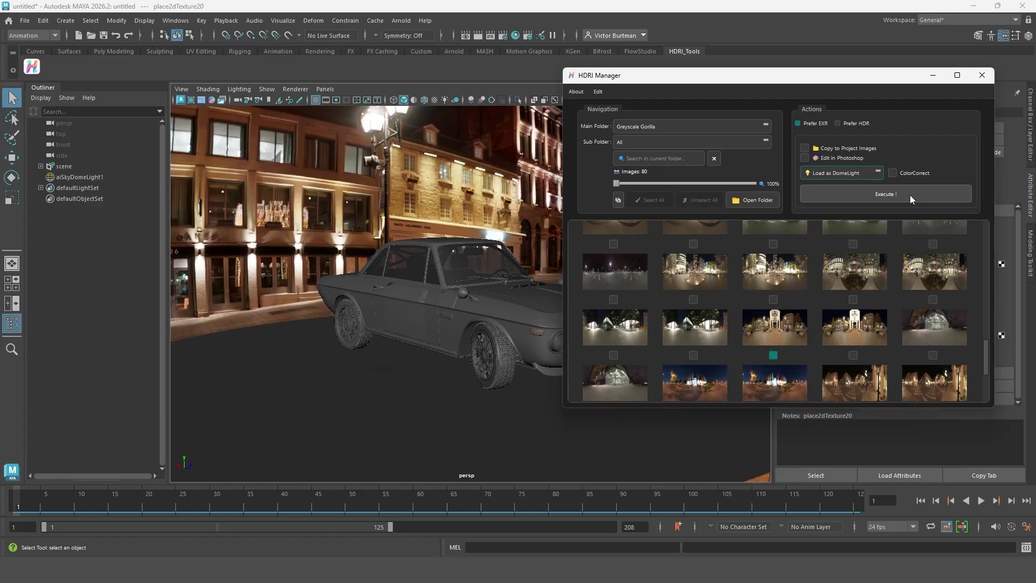
pyautogui.click(933, 75)
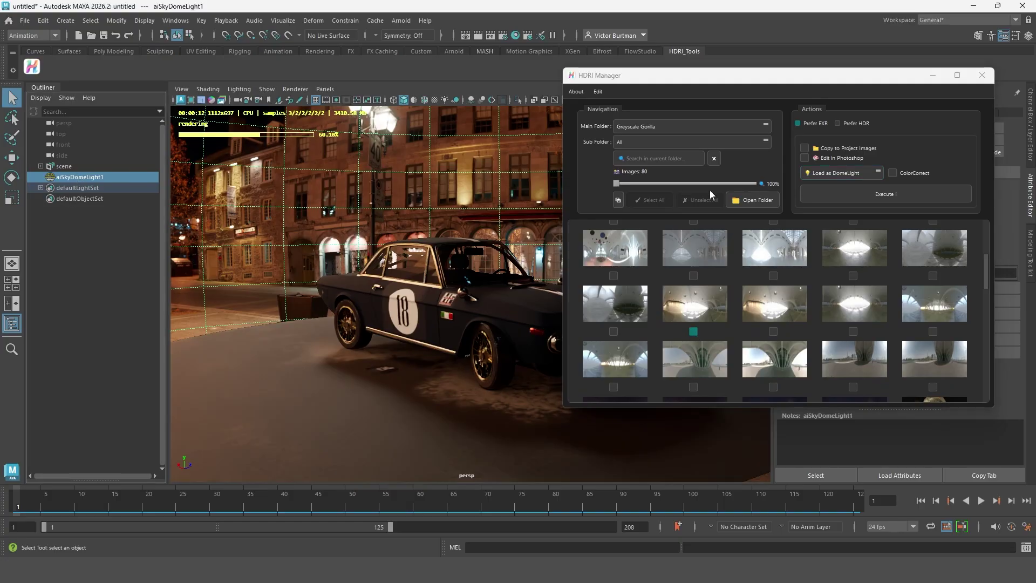
# Step: Replace the selected dome light's texture with the Museum_Parking_Lot_3 HDRI and minimize HDRI Manager
pyautogui.click(820, 194)
pyautogui.moveTo(697, 76); pyautogui.dragTo(819, 99)
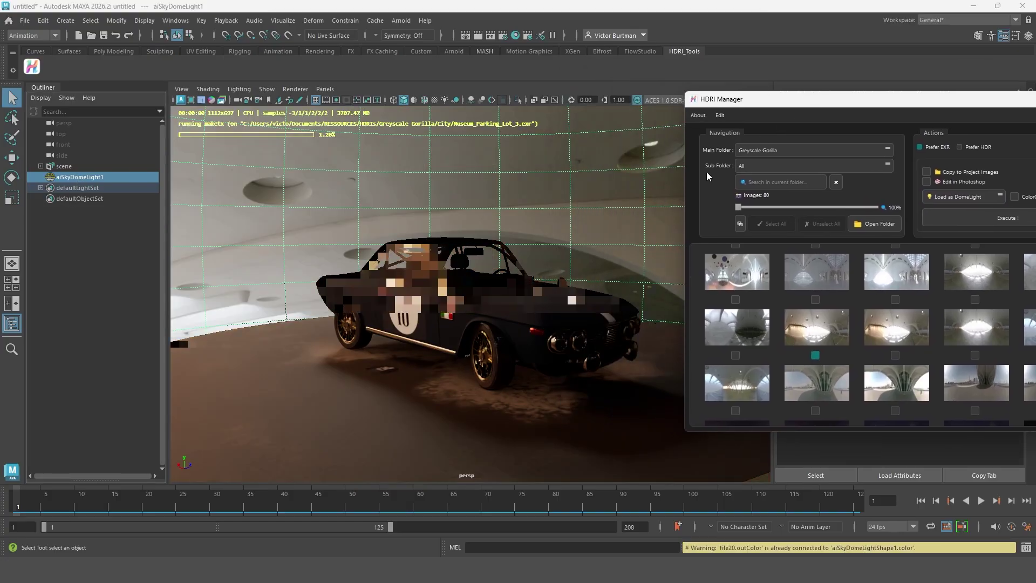
pyautogui.moveTo(954, 102); pyautogui.dragTo(863, 108)
pyautogui.click(962, 106)
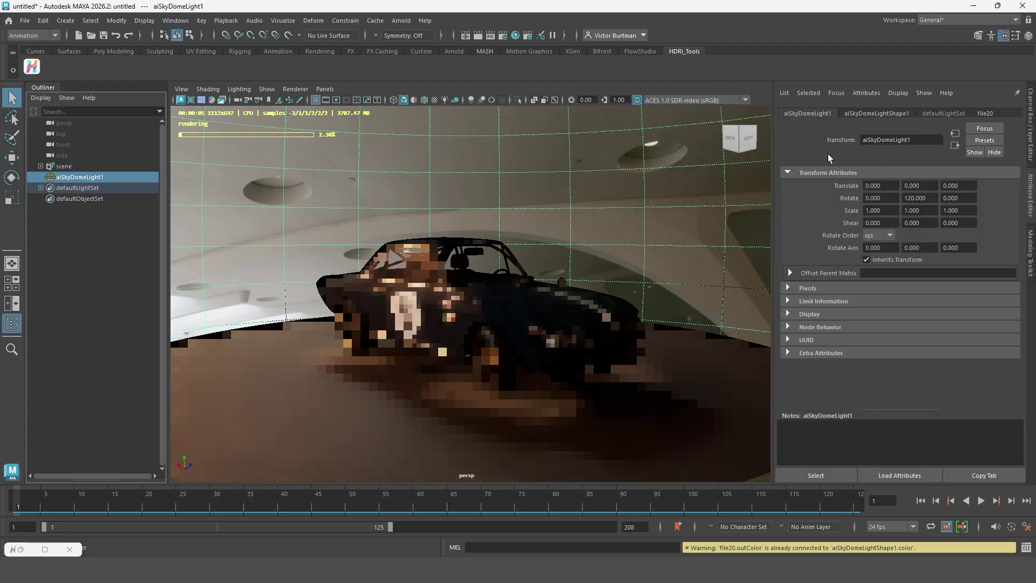
# Step: Try Y rotations of 50 and 100 degrees on the sky dome light and set it to 200
pyautogui.doubleClick(919, 198)
pyautogui.write('50')
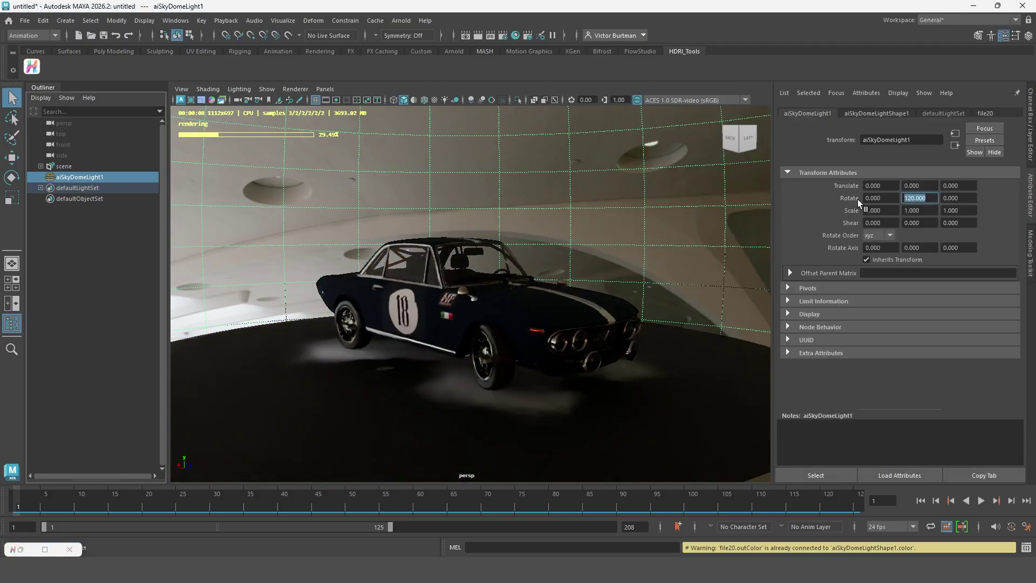
pyautogui.press('Return')
pyautogui.write('100')
pyautogui.press('Return')
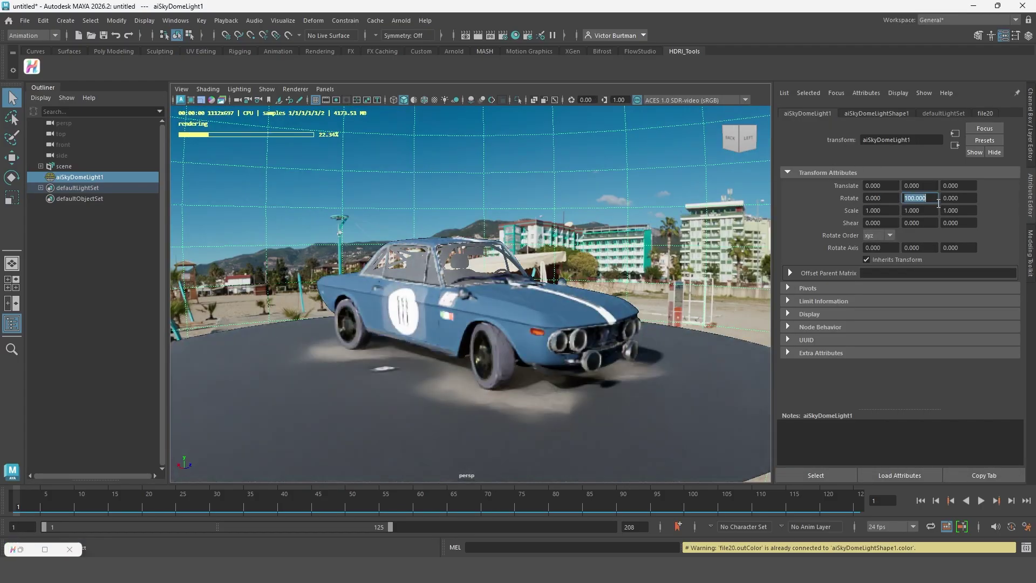
pyautogui.write('200')
pyautogui.press('Return')
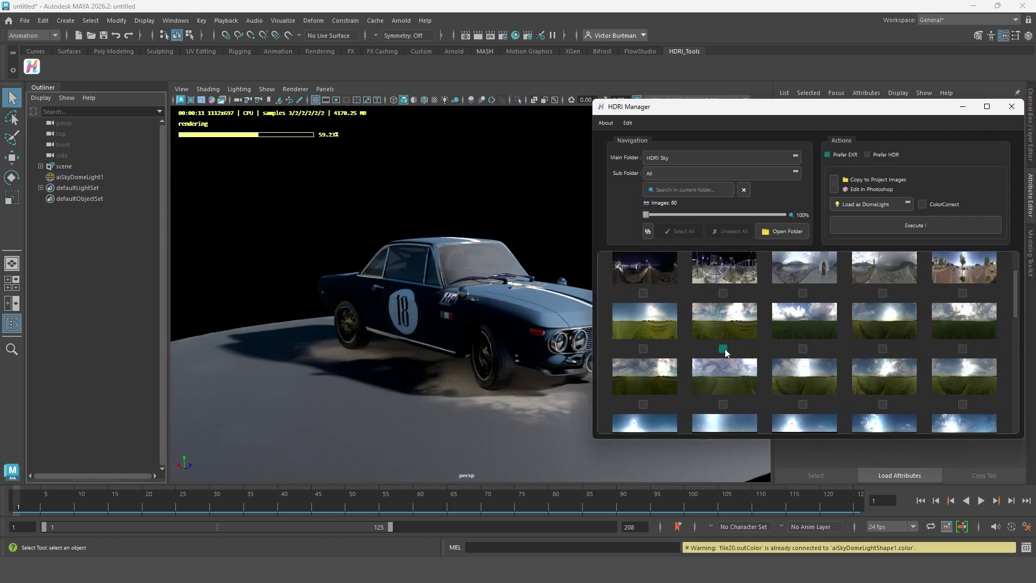
# Step: Load the checked cloudy field HDRI from HDRI Sky as a second dome light and select that new light
pyautogui.click(887, 226)
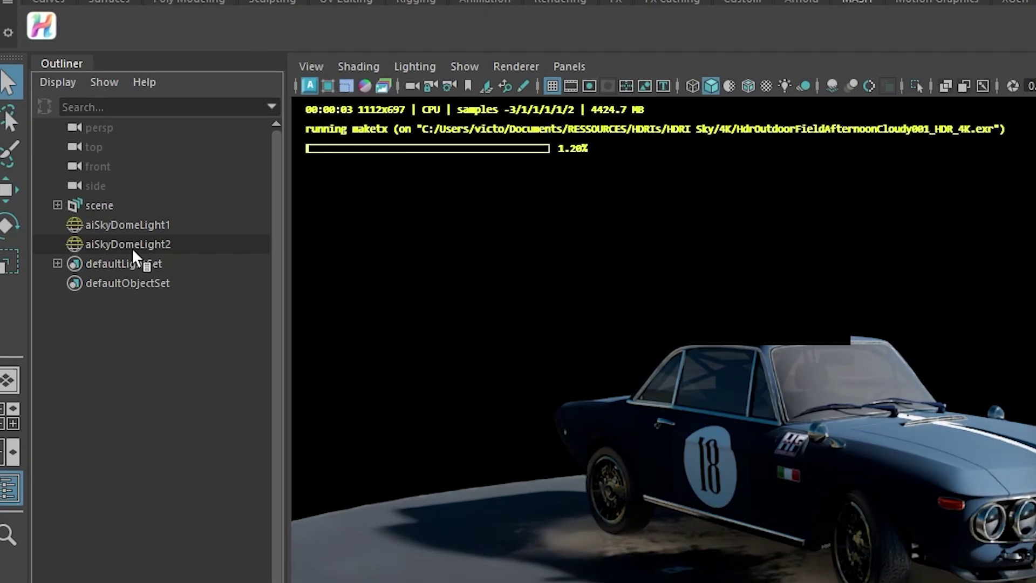
pyautogui.click(132, 223)
pyautogui.click(163, 243)
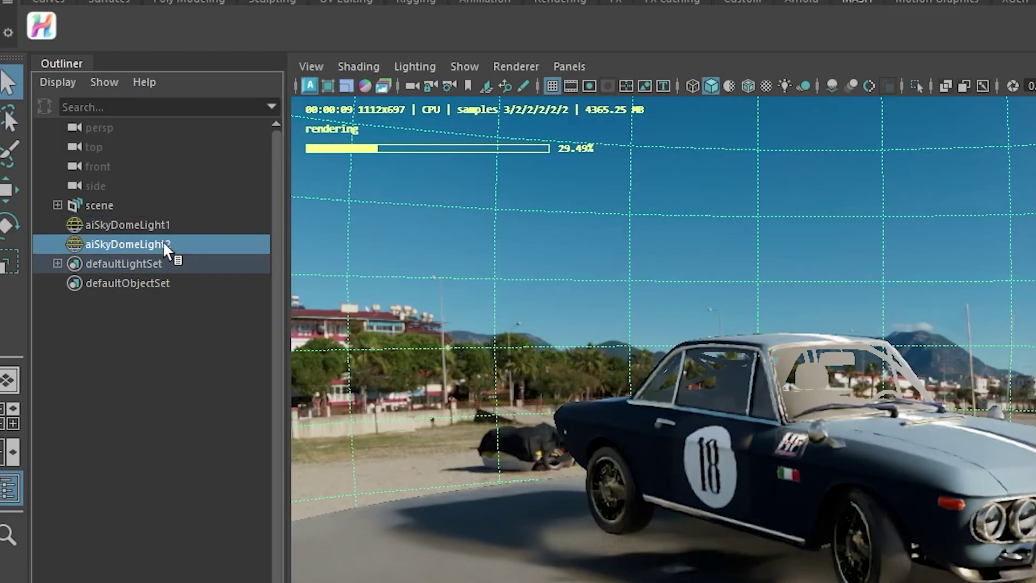
# Step: In 3ds Max, show the Soft Lights subfolder of 00_Studio Basic in HDRI Manager and browse its images
pyautogui.click(678, 127)
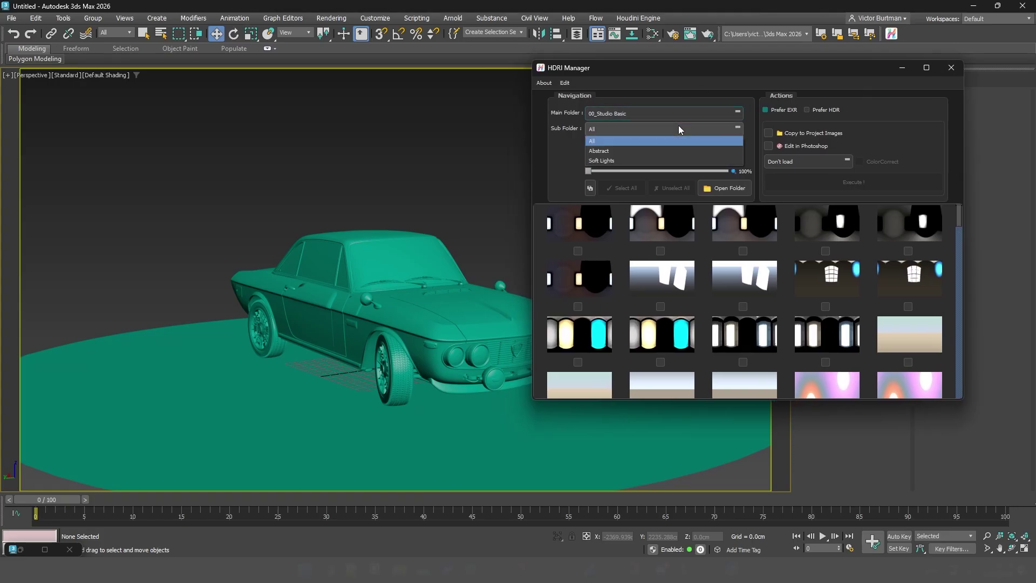
pyautogui.click(620, 160)
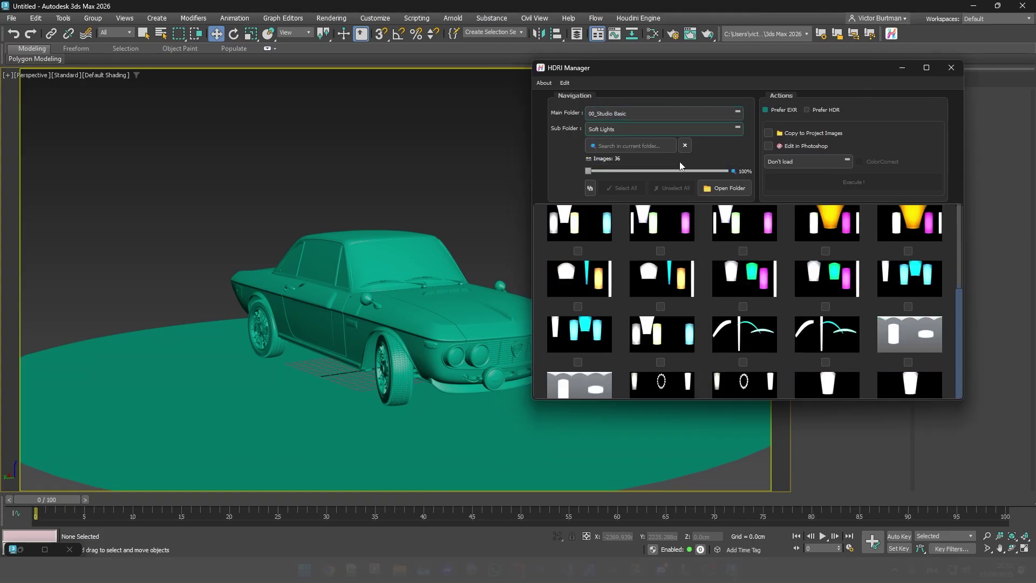
pyautogui.scroll(-1, 759, 298)
pyautogui.scroll(1, 759, 298)
# Step: Choose a white softbox HDRI from Soft Lights and load it as an AreaLight
pyautogui.click(826, 312)
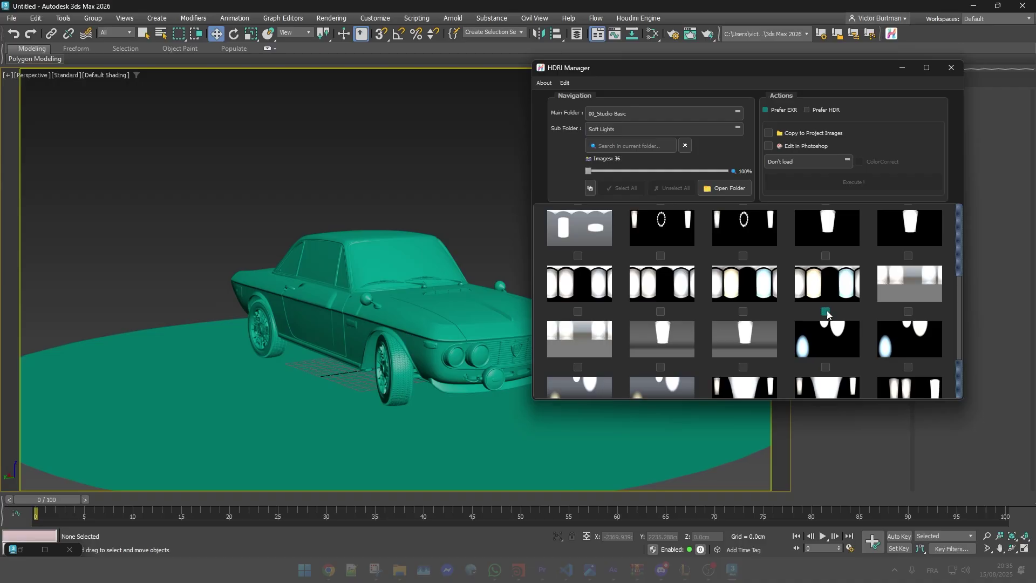
pyautogui.click(661, 311)
pyautogui.click(827, 162)
pyautogui.click(830, 201)
pyautogui.click(843, 184)
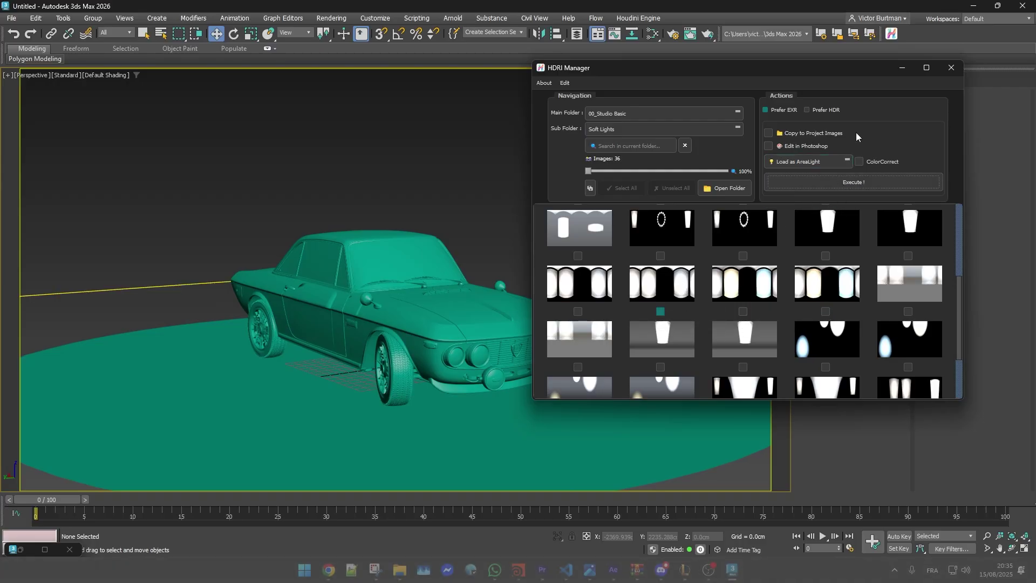
# Step: Raise the new area light above and away from the car and render the viewport with ActiveShade using Arnold
pyautogui.click(901, 68)
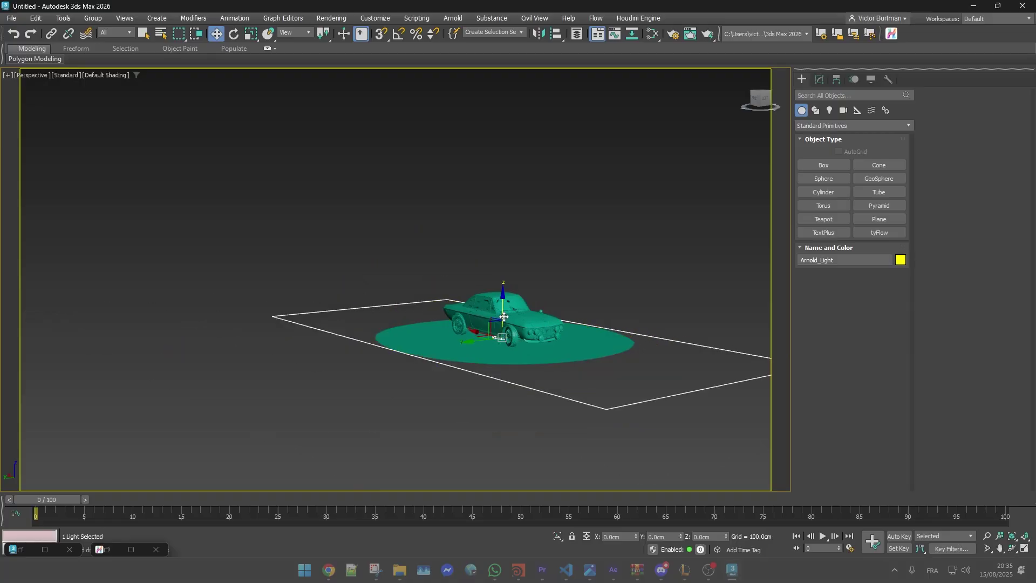
pyautogui.scroll(4, 502, 232)
pyautogui.moveTo(503, 232); pyautogui.dragTo(458, 219, button='middle')
pyautogui.moveTo(438, 214); pyautogui.dragTo(460, 193)
pyautogui.click(66, 75)
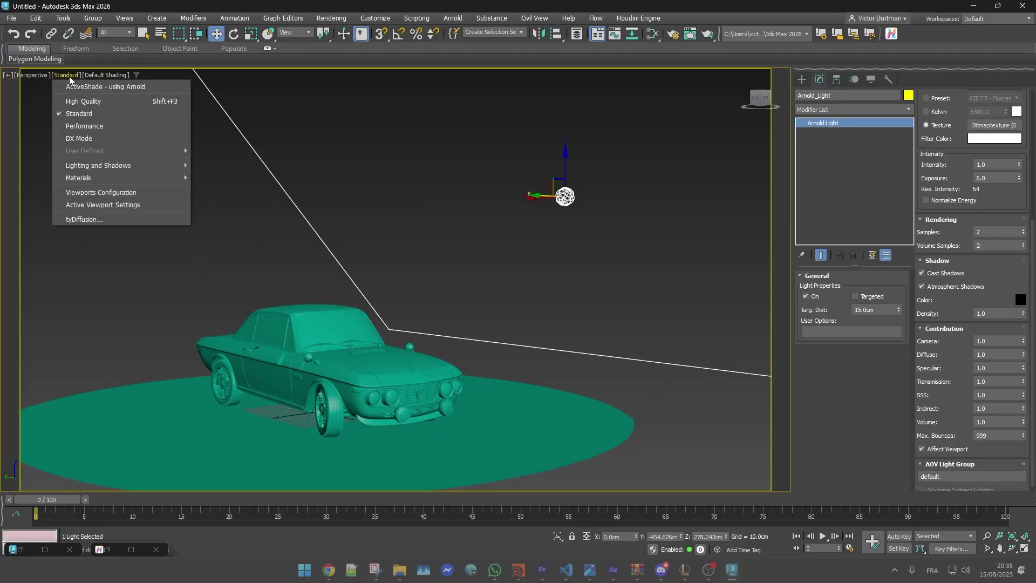
pyautogui.click(99, 86)
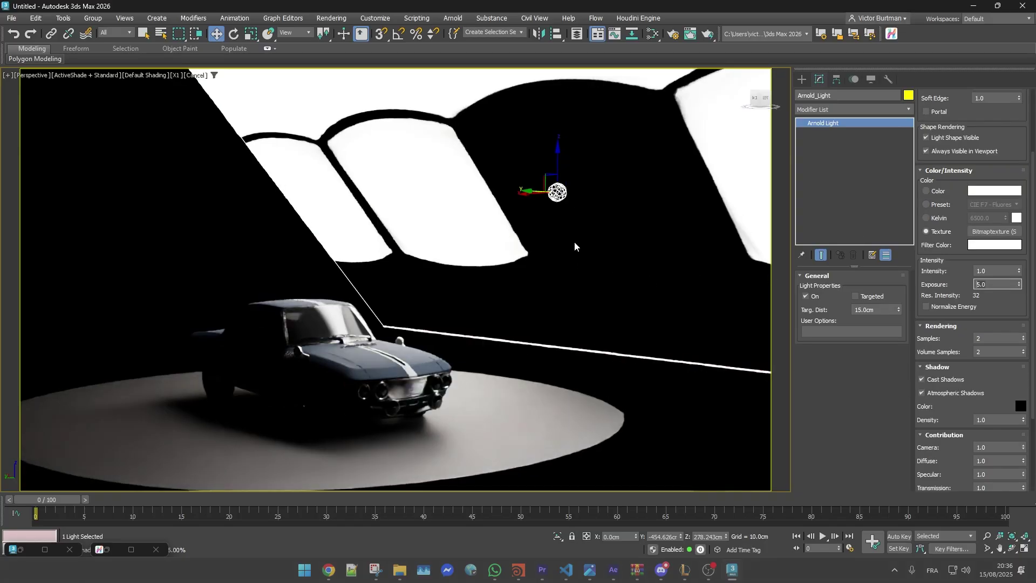
# Step: Set the area light's exposure to 6 and angle the light toward the car
pyautogui.write('6')
pyautogui.press('Return')
pyautogui.keyDown('alt'); pyautogui.moveTo(530, 273); pyautogui.dragTo(448, 254, button='middle'); pyautogui.keyUp('alt')
pyautogui.keyDown('alt'); pyautogui.moveTo(531, 270); pyautogui.dragTo(330, 253, button='middle'); pyautogui.keyUp('alt')
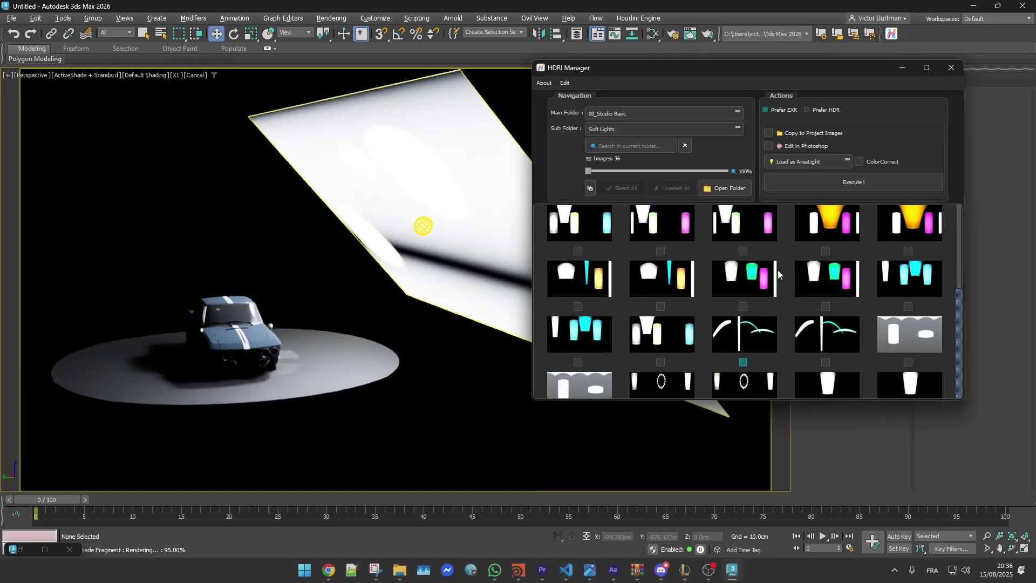
# Step: Load the checked HDRI with curved white and teal strips as a second AreaLight, then raise and rotate it beside the car
pyautogui.click(817, 182)
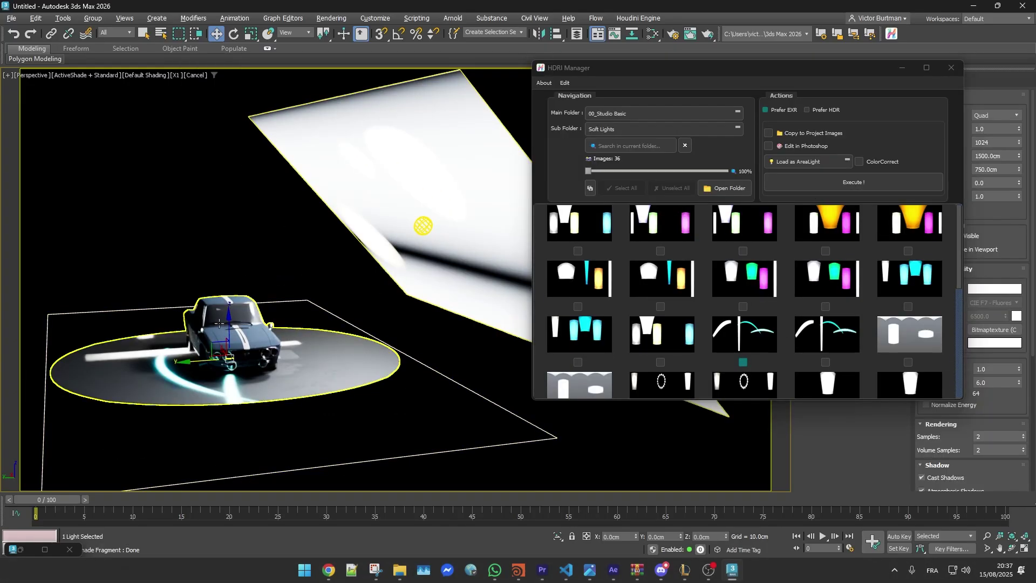
pyautogui.moveTo(229, 322); pyautogui.dragTo(177, 250)
pyautogui.press('e')
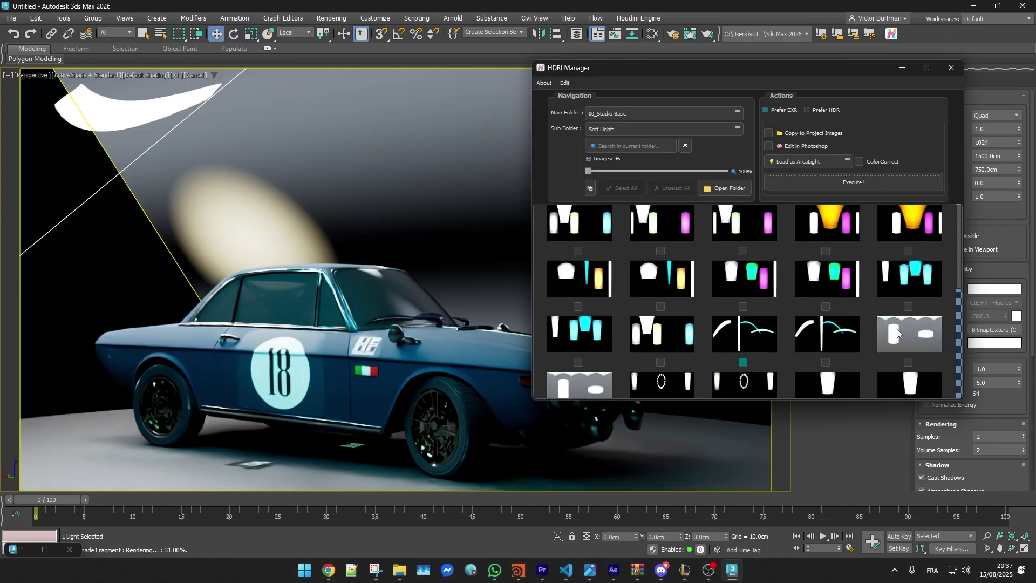
# Step: Load the checked curved-strip HDRI as an AreaLight with ColorCorrect enabled
pyautogui.click(874, 162)
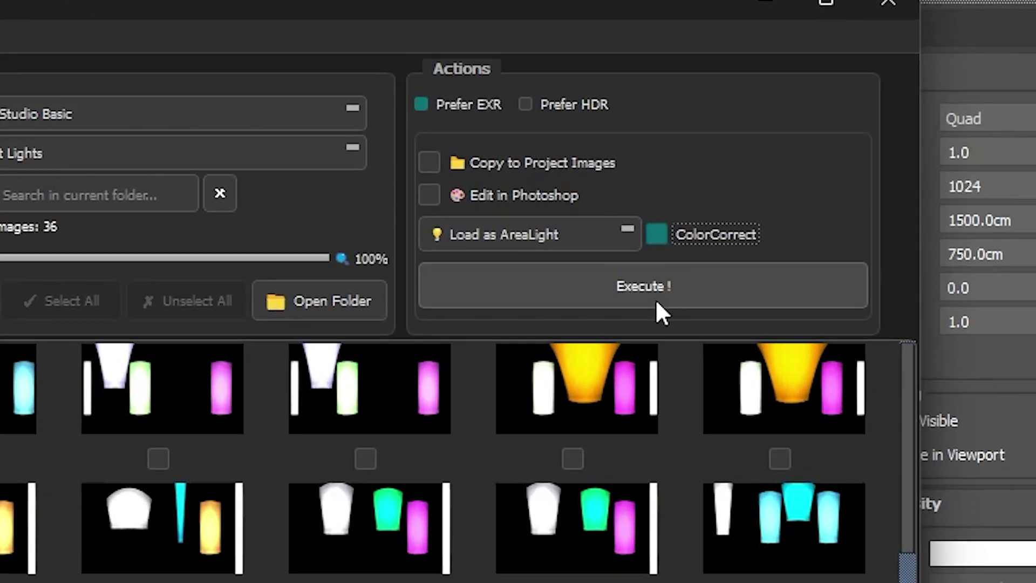
pyautogui.click(655, 299)
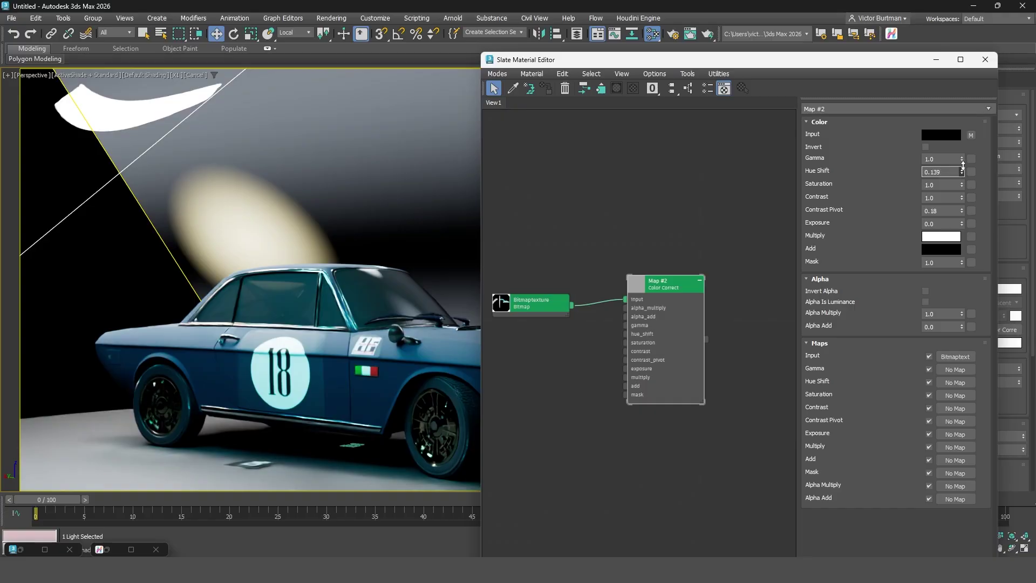
# Step: Reset the Color Correct map's hue shift to 0.0 and set its saturation to 0
pyautogui.rightClick(962, 170)
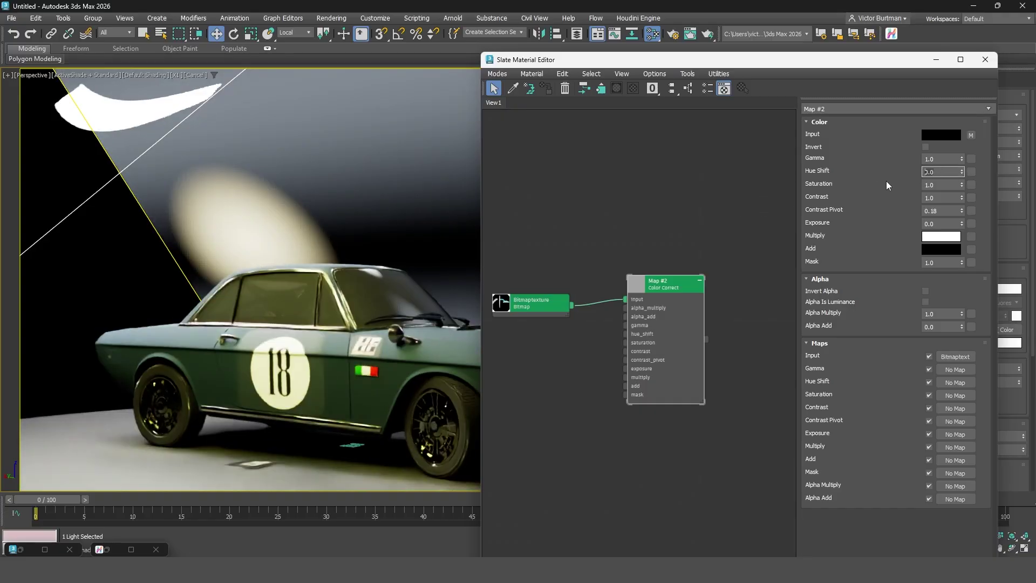
pyautogui.press('Tab')
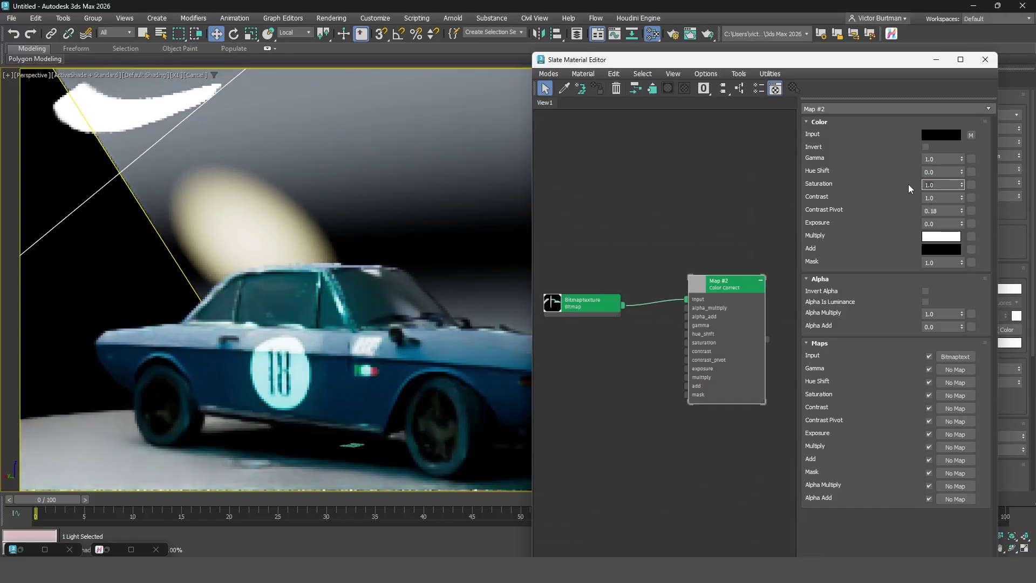
pyautogui.write('0')
pyautogui.press('Return')
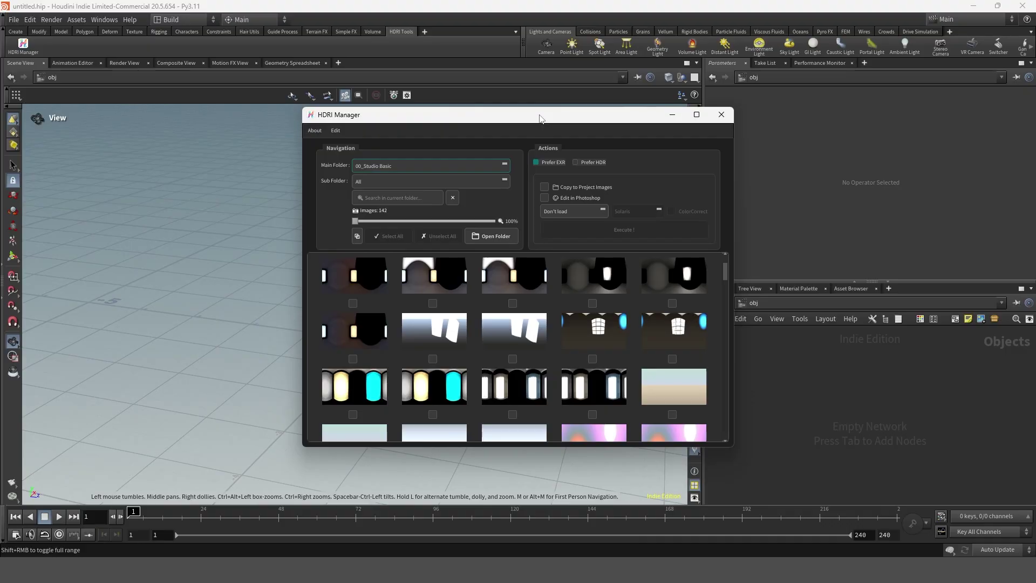
# Step: In Houdini, set HDRI Manager to load the yellow and cyan studio HDRI as a DomeLight for Solaris
pyautogui.moveTo(540, 118); pyautogui.dragTo(393, 106)
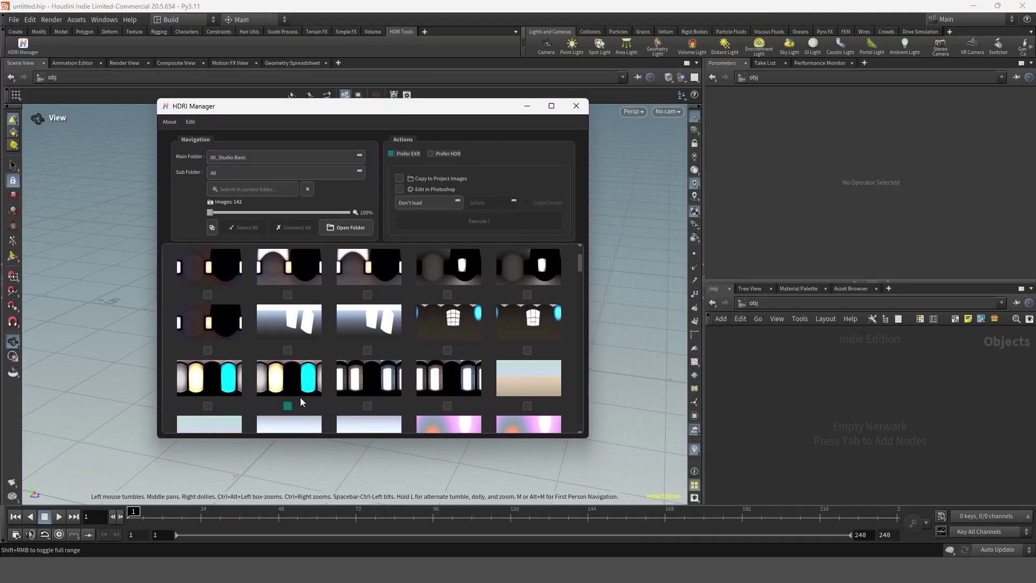
pyautogui.click(434, 204)
pyautogui.click(446, 222)
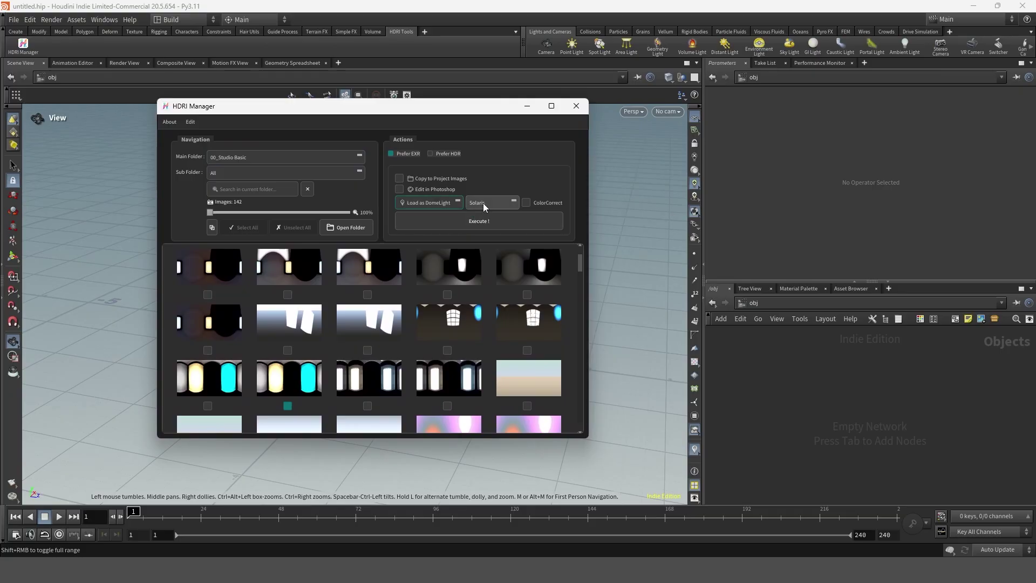
pyautogui.click(491, 204)
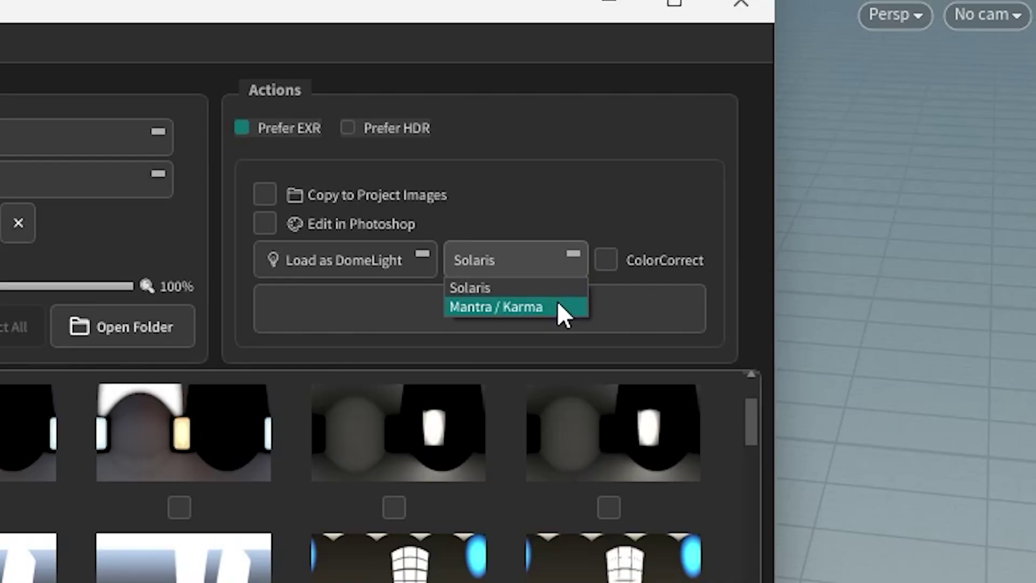
pyautogui.click(558, 286)
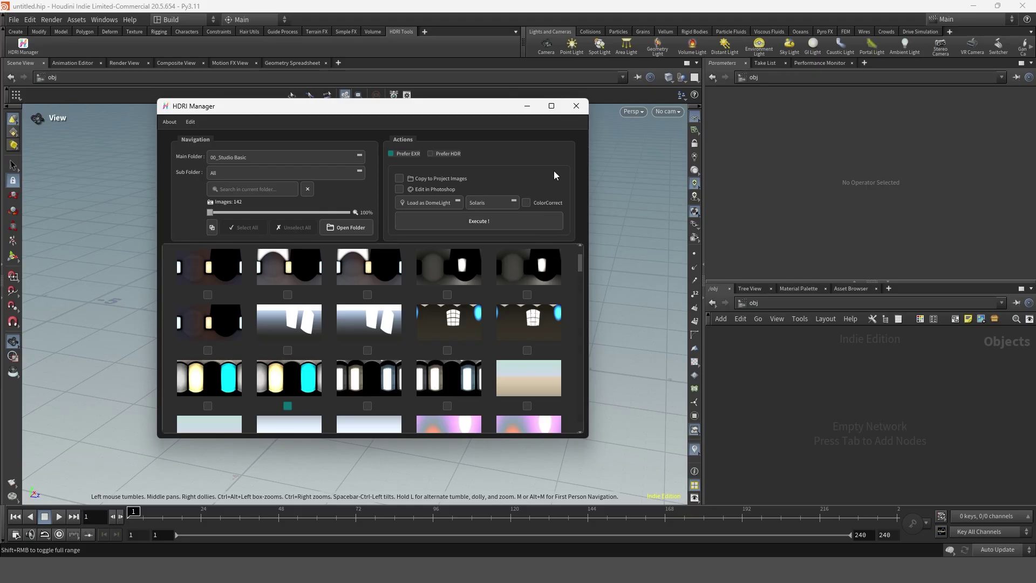
# Step: Switch the network to stage, load the studio HDRI as a Solaris dome light and inspect its texture in the viewport
pyautogui.click(529, 107)
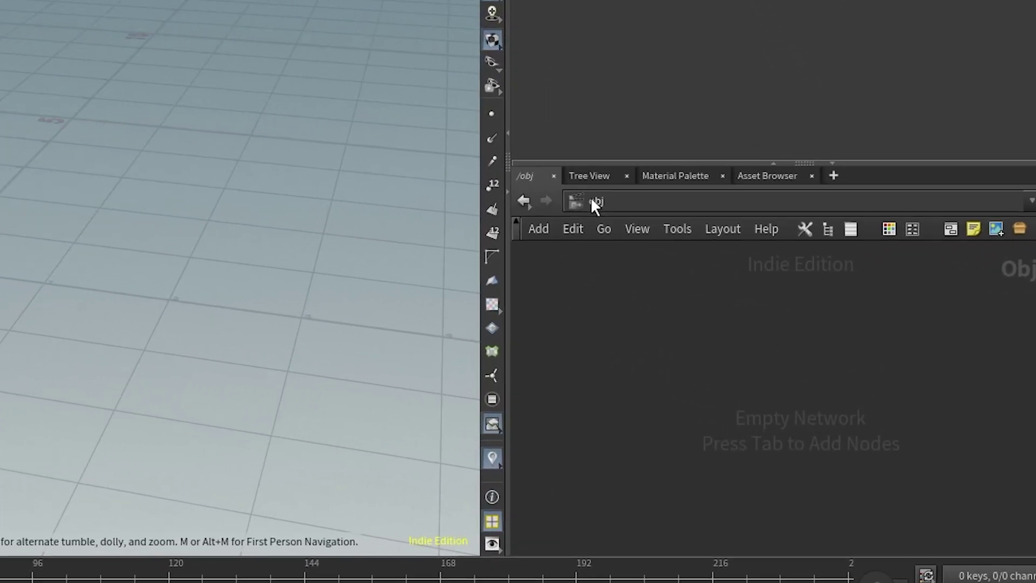
pyautogui.click(593, 204)
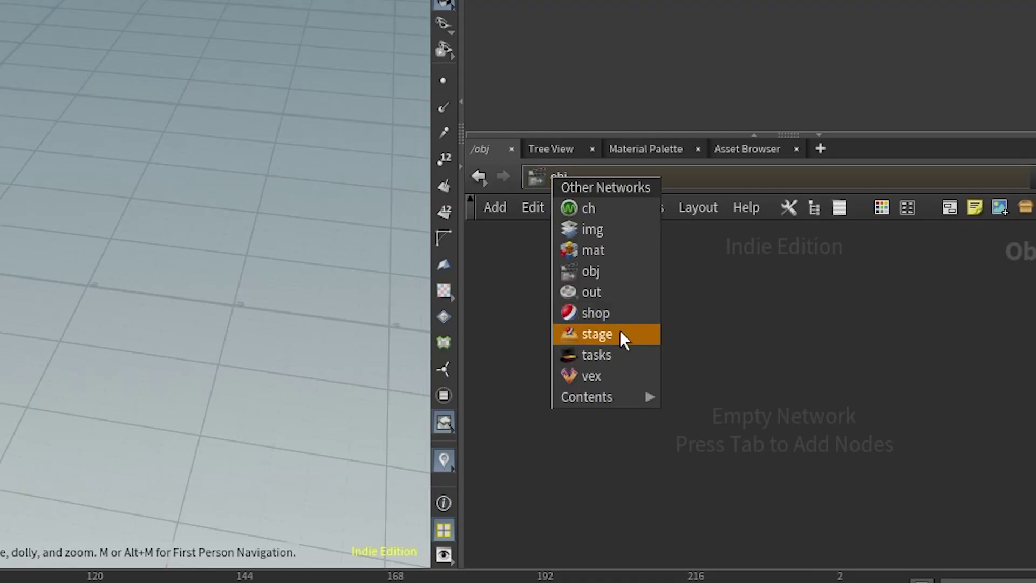
pyautogui.click(652, 347)
pyautogui.moveTo(2, 150); pyautogui.dragTo(218, 65)
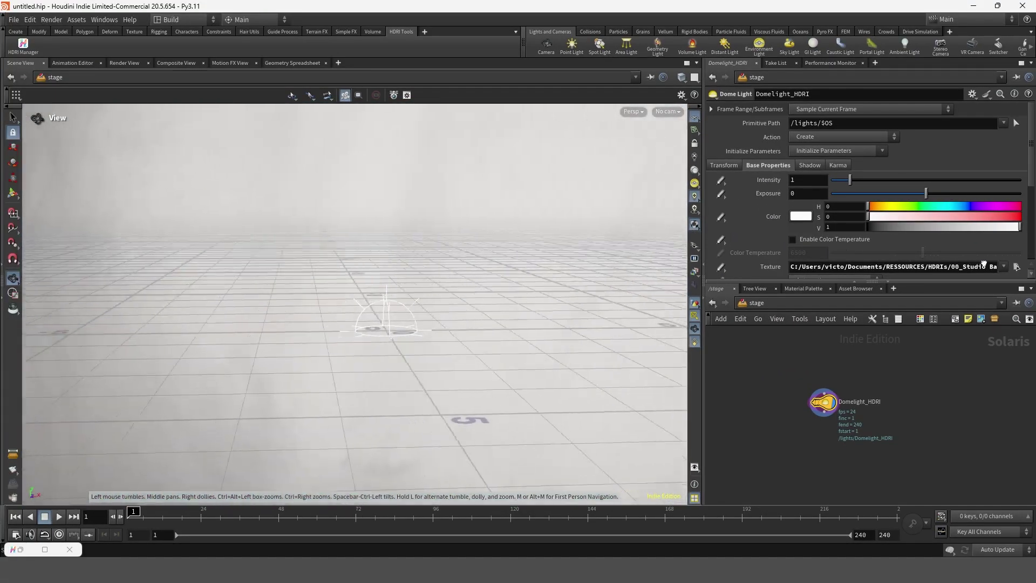
pyautogui.moveTo(983, 264); pyautogui.dragTo(1006, 273)
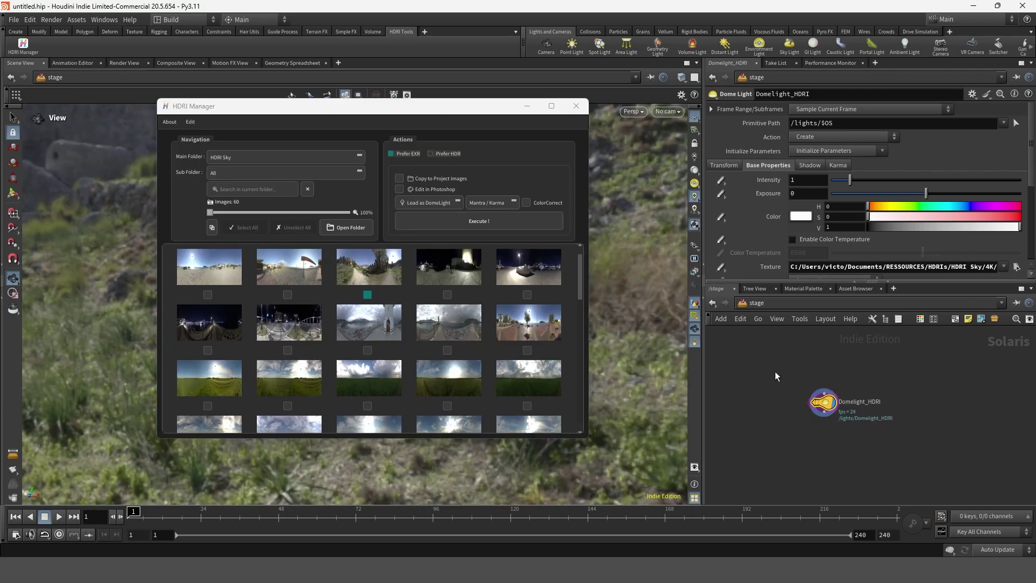
# Step: Return to the obj network and load the checked HDRI Sky image as a Mantra / Karma DomeLight
pyautogui.click(756, 303)
pyautogui.click(782, 349)
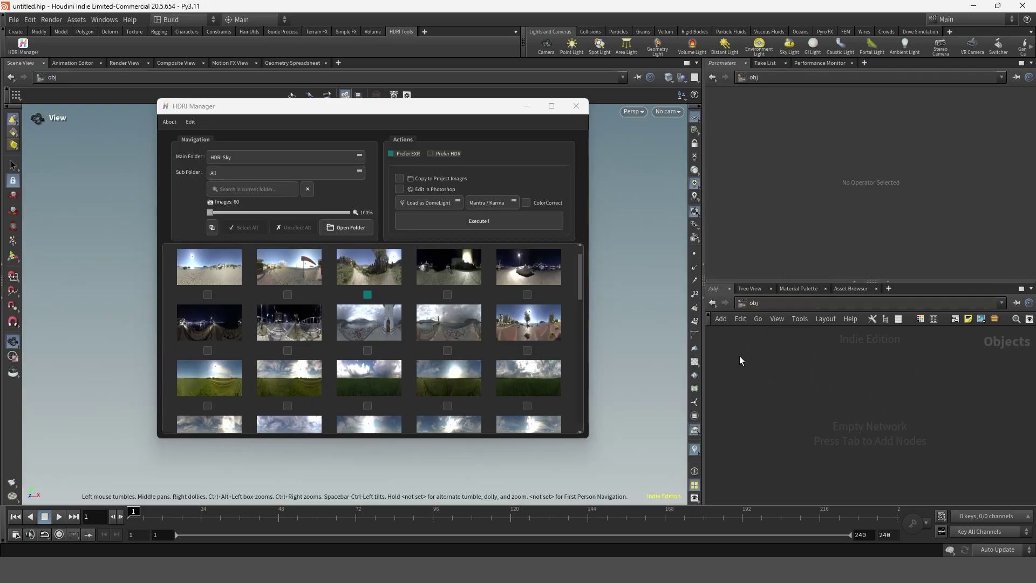
pyautogui.click(478, 221)
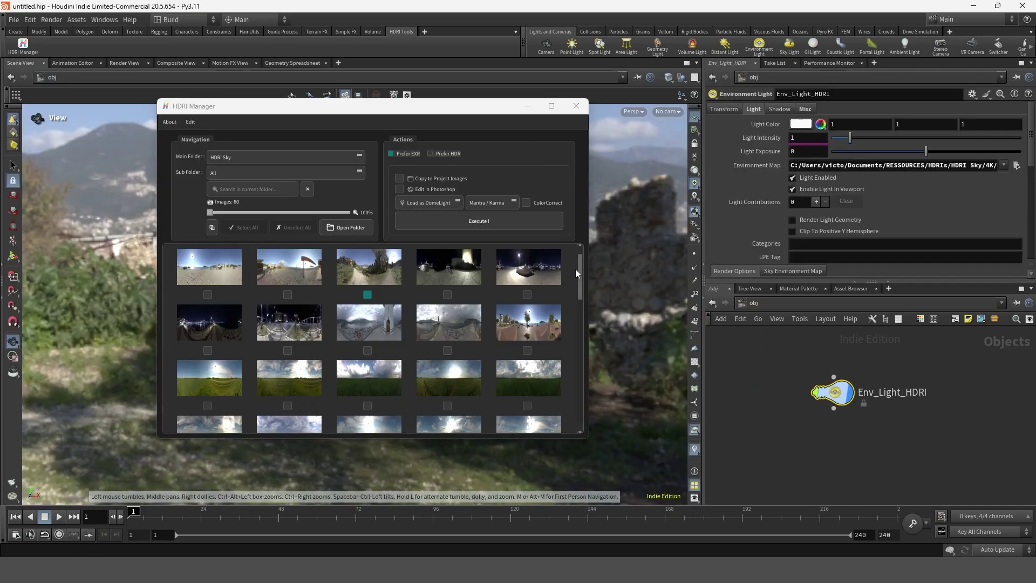
# Step: Load the same HDRI Sky image as an AreaLight for Mantra / Karma and inspect it in the viewport
pyautogui.click(454, 204)
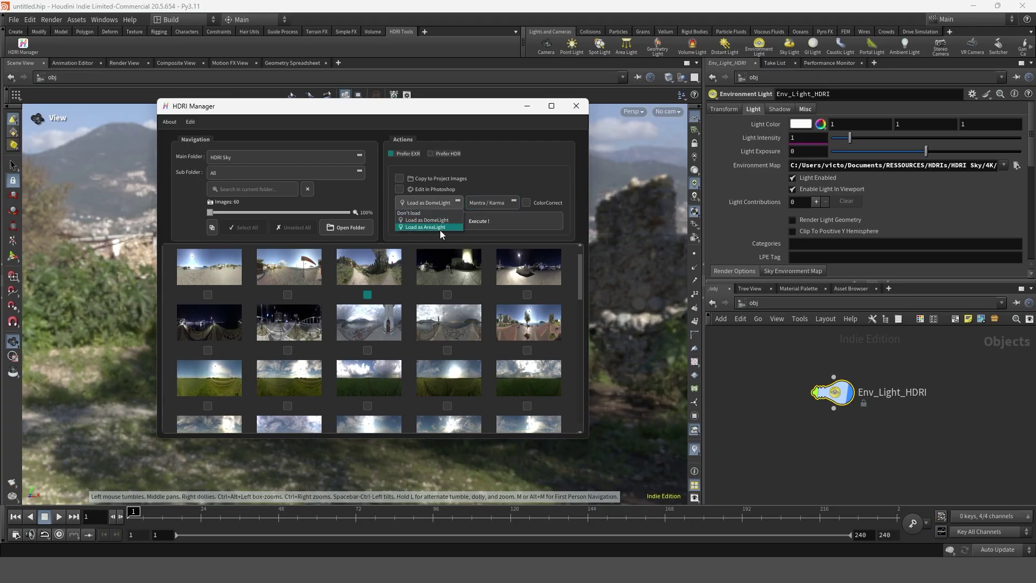
pyautogui.click(439, 230)
pyautogui.click(473, 216)
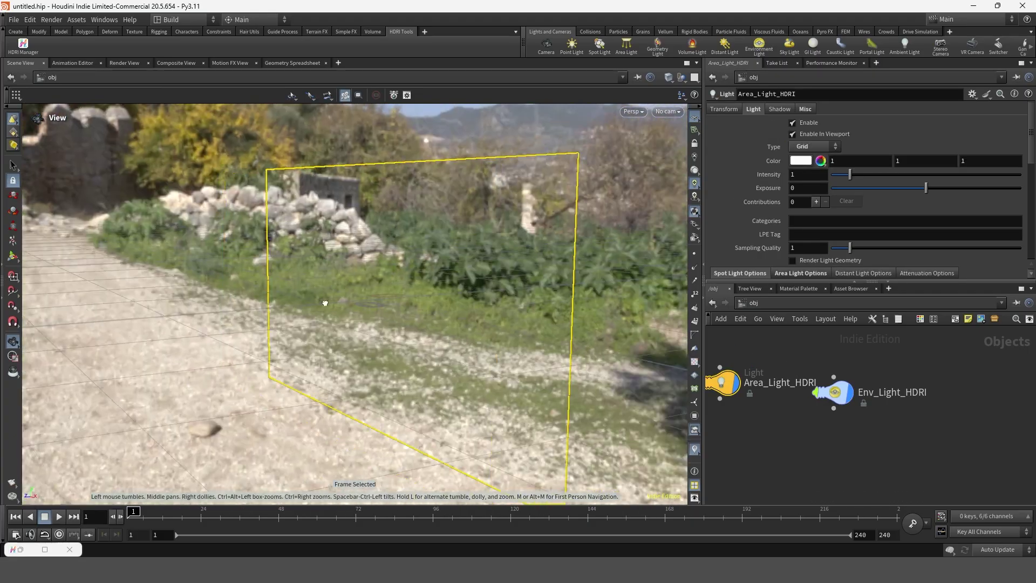
pyautogui.moveTo(325, 303); pyautogui.dragTo(674, 329)
# Step: Delete the environment light from the obj network, leaving the area light in place
pyautogui.click(833, 392)
pyautogui.press('Delete')
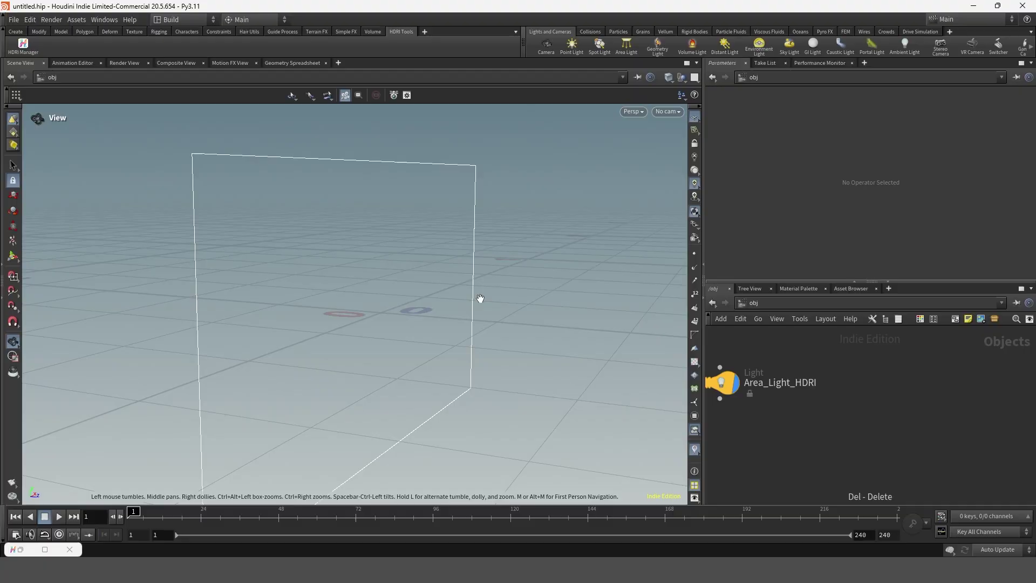
pyautogui.moveTo(493, 254); pyautogui.dragTo(539, 205)
# Step: Add a LOP network inside obj and enter it
pyautogui.press('Tab')
pyautogui.write('lopn')
pyautogui.press('Return')
pyautogui.press('Return')
pyautogui.doubleClick(885, 395)
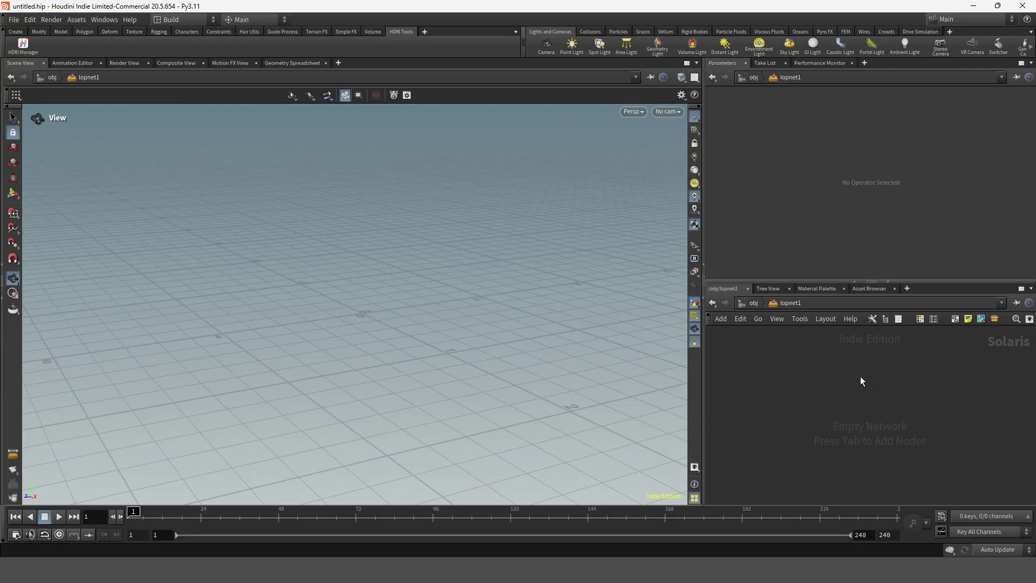
# Step: Open HDRI Manager and choose Greyscale Gorilla as the main folder
pyautogui.click(23, 45)
pyautogui.click(767, 460)
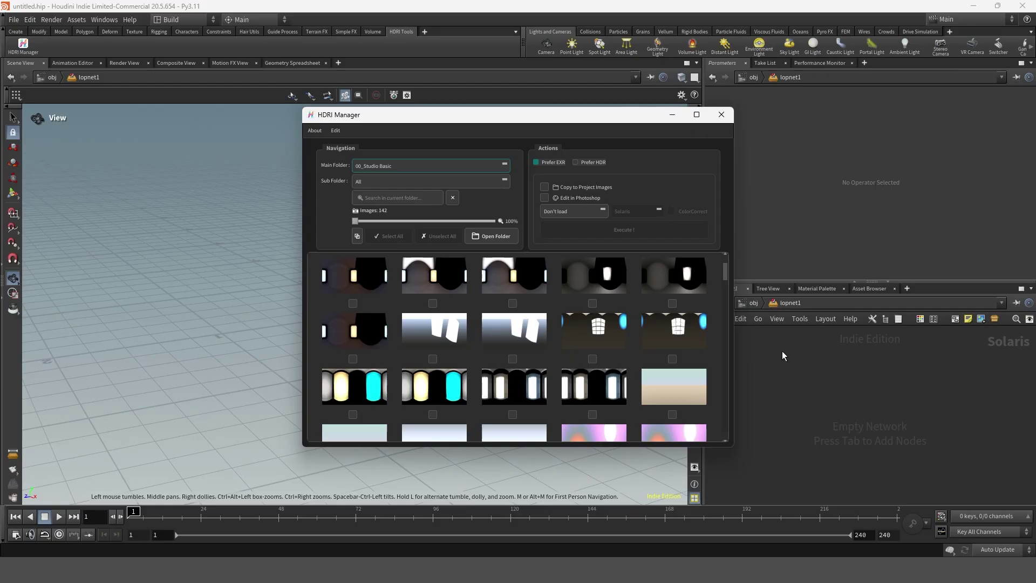
pyautogui.click(404, 170)
pyautogui.click(434, 271)
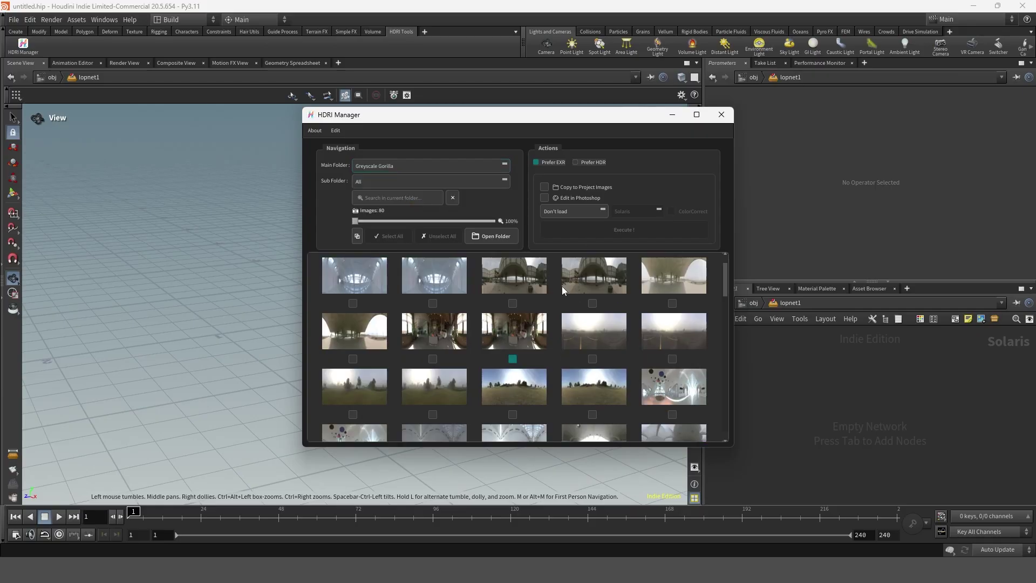
# Step: Load the checked interior HDRI as a Solaris DomeLight in the LOP network and select the new light node
pyautogui.click(574, 211)
pyautogui.click(567, 225)
pyautogui.click(620, 229)
pyautogui.moveTo(630, 122); pyautogui.dragTo(422, 417)
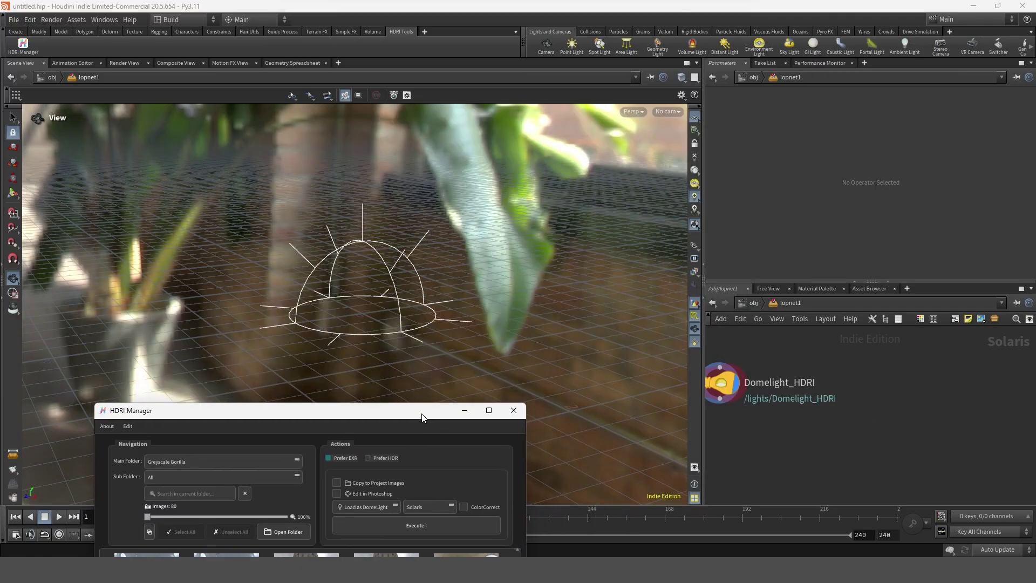
pyautogui.moveTo(378, 292); pyautogui.dragTo(435, 277)
pyautogui.moveTo(810, 432); pyautogui.dragTo(915, 449, button='middle')
pyautogui.click(824, 400)
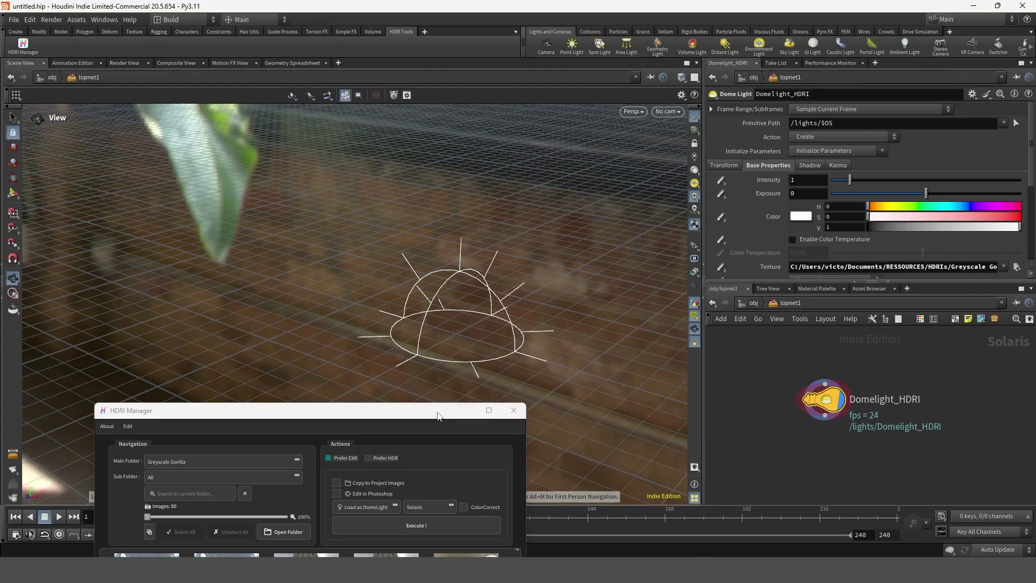
# Step: Swap the selected dome light's texture to the foggy road HDRI, and try another HDRI from the Greyscale Gorilla folder
pyautogui.moveTo(437, 416); pyautogui.dragTo(357, 145)
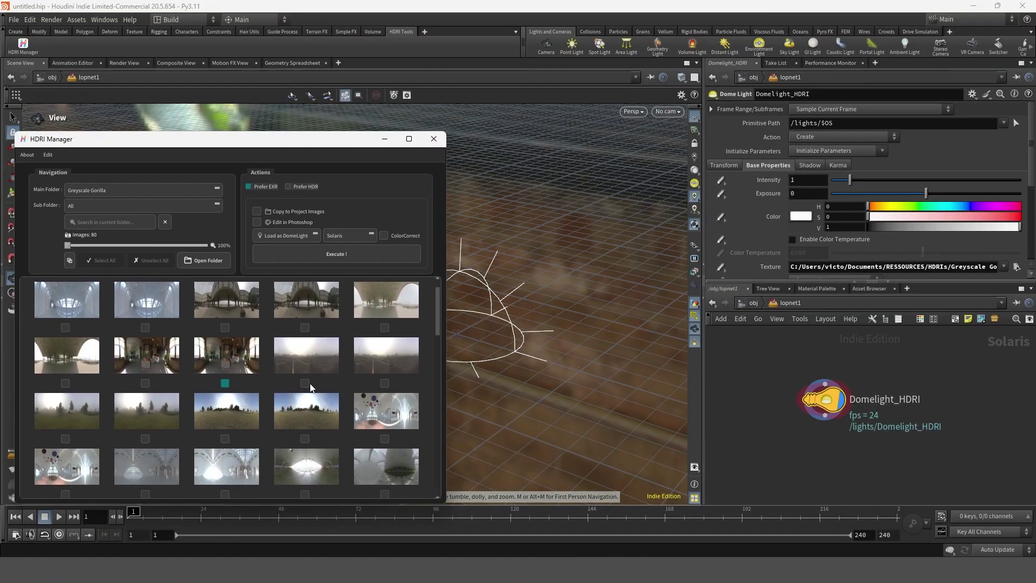
pyautogui.click(305, 383)
pyautogui.moveTo(494, 335); pyautogui.dragTo(629, 290)
pyautogui.moveTo(629, 290); pyautogui.dragTo(627, 313, button='middle')
pyautogui.moveTo(313, 143); pyautogui.dragTo(257, 98)
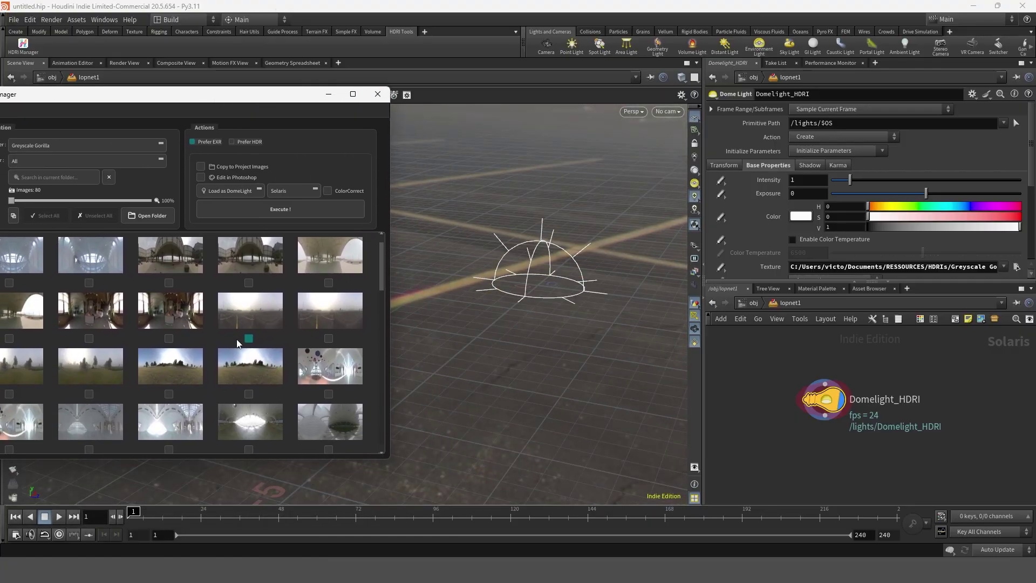
pyautogui.scroll(-6, 249, 345)
pyautogui.click(249, 381)
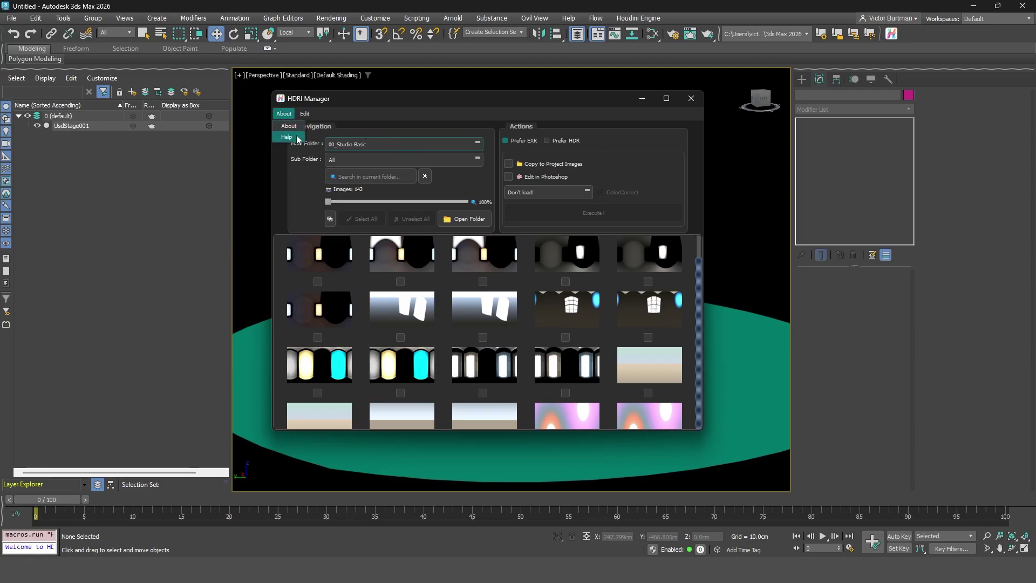
# Step: In 3ds Max, open the HDRI Manager help window to read the usage notes and supported render engines
pyautogui.click(287, 137)
pyautogui.moveTo(449, 138); pyautogui.dragTo(455, 138)
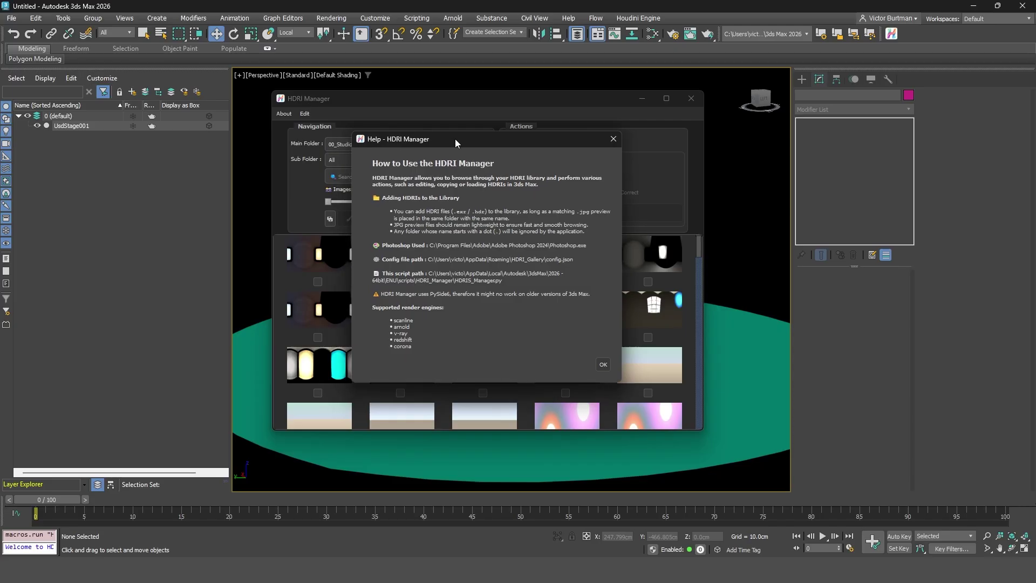